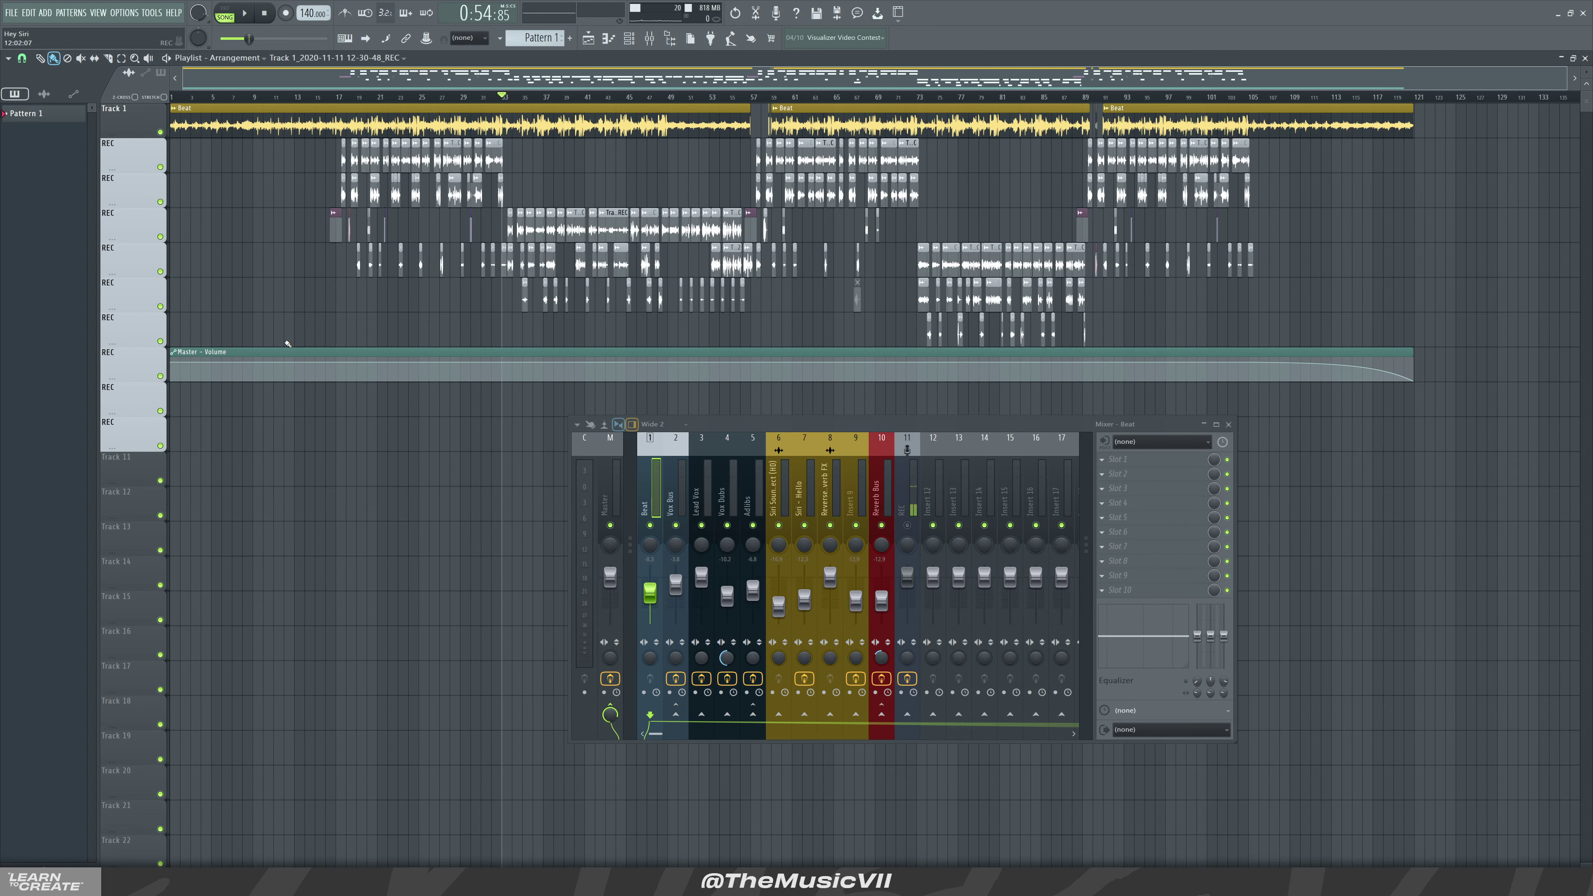
- Play back the song from bar 15, just before the first vocal clips, and stop playback
left_click(340, 97)
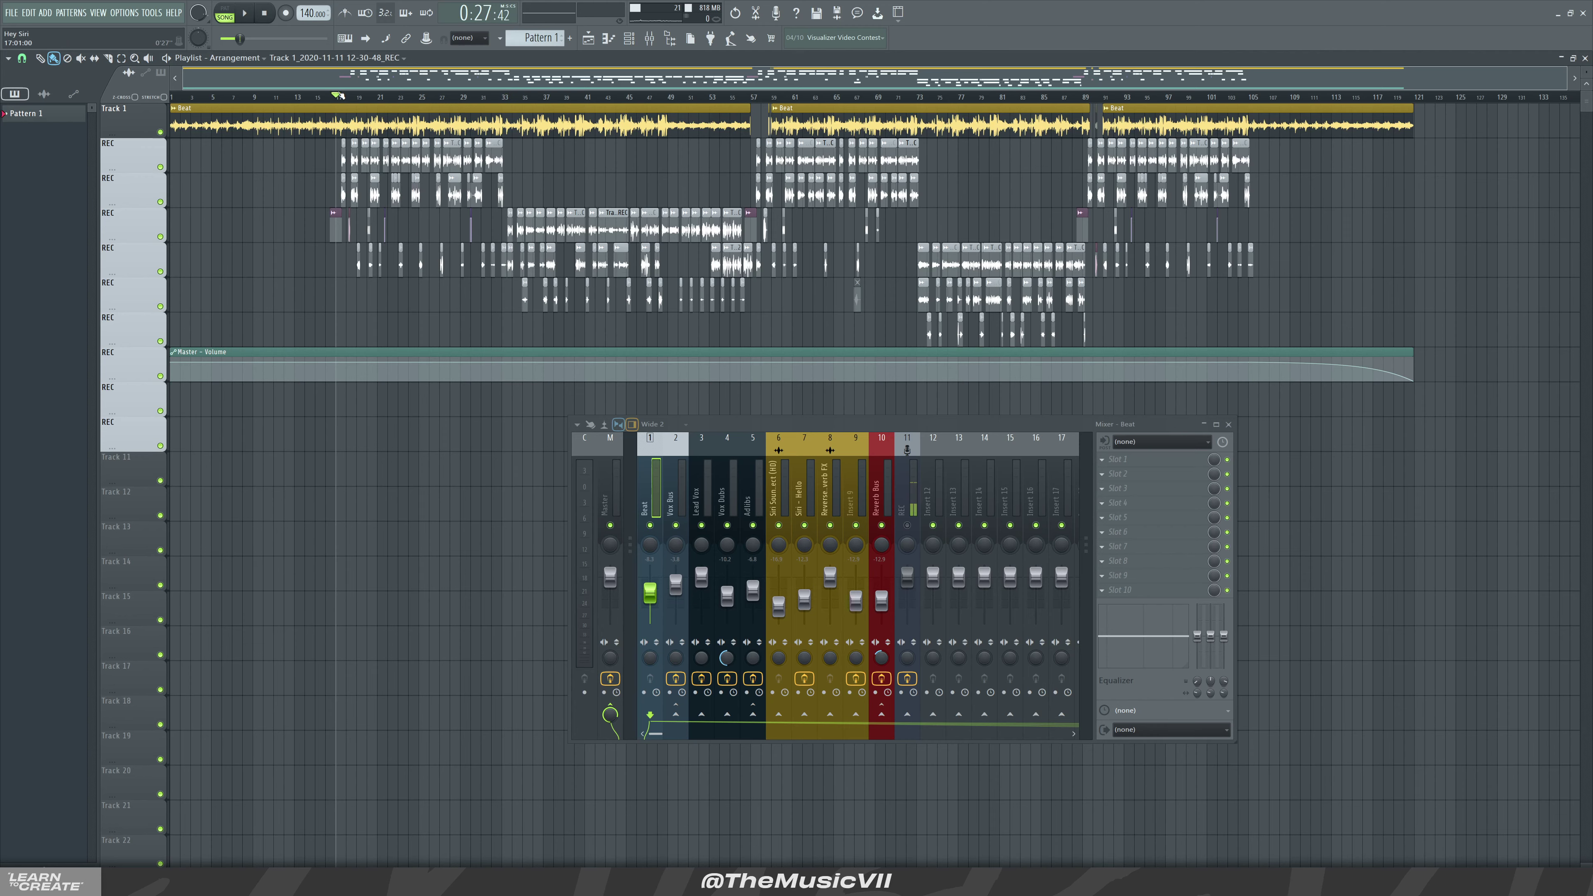
left_click(326, 97)
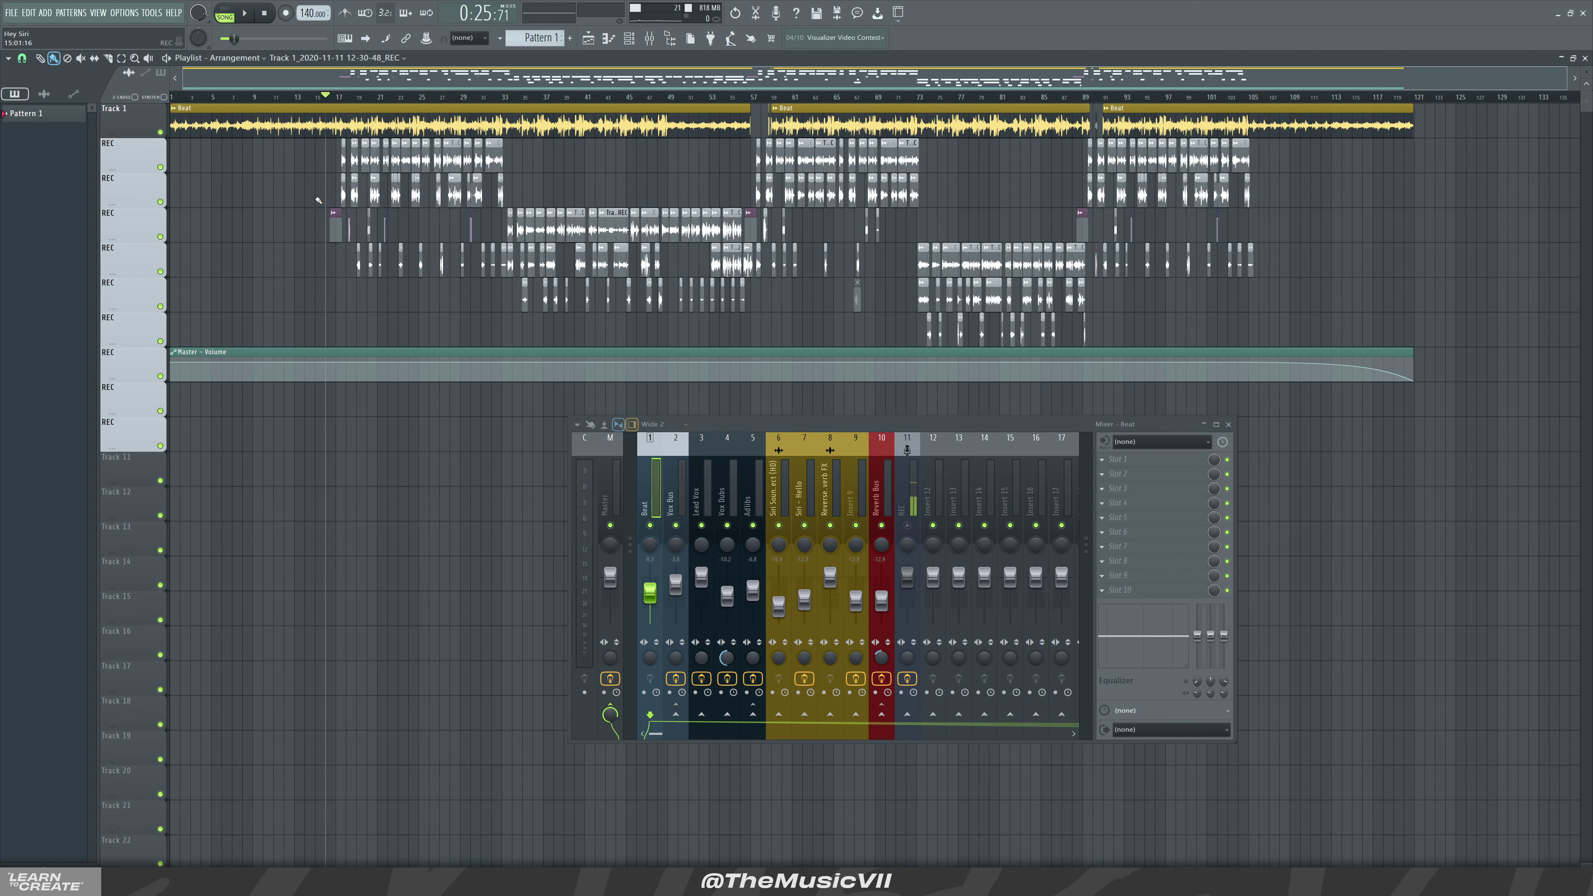
scroll(319, 202, "up", 2)
scroll(319, 202, "up", 1)
key("space")
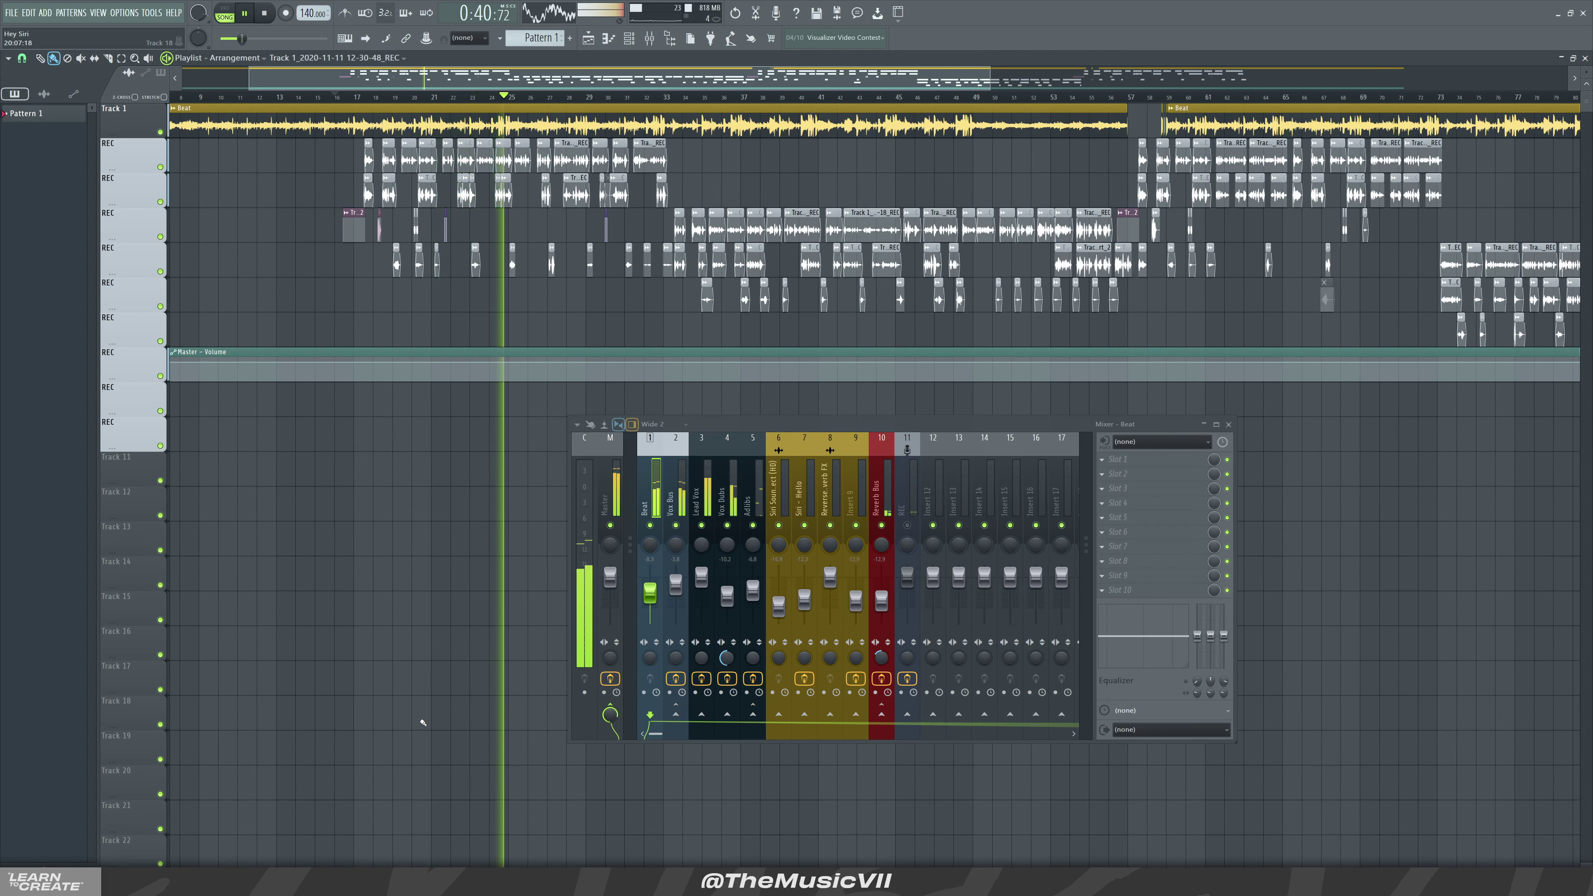
key("space")
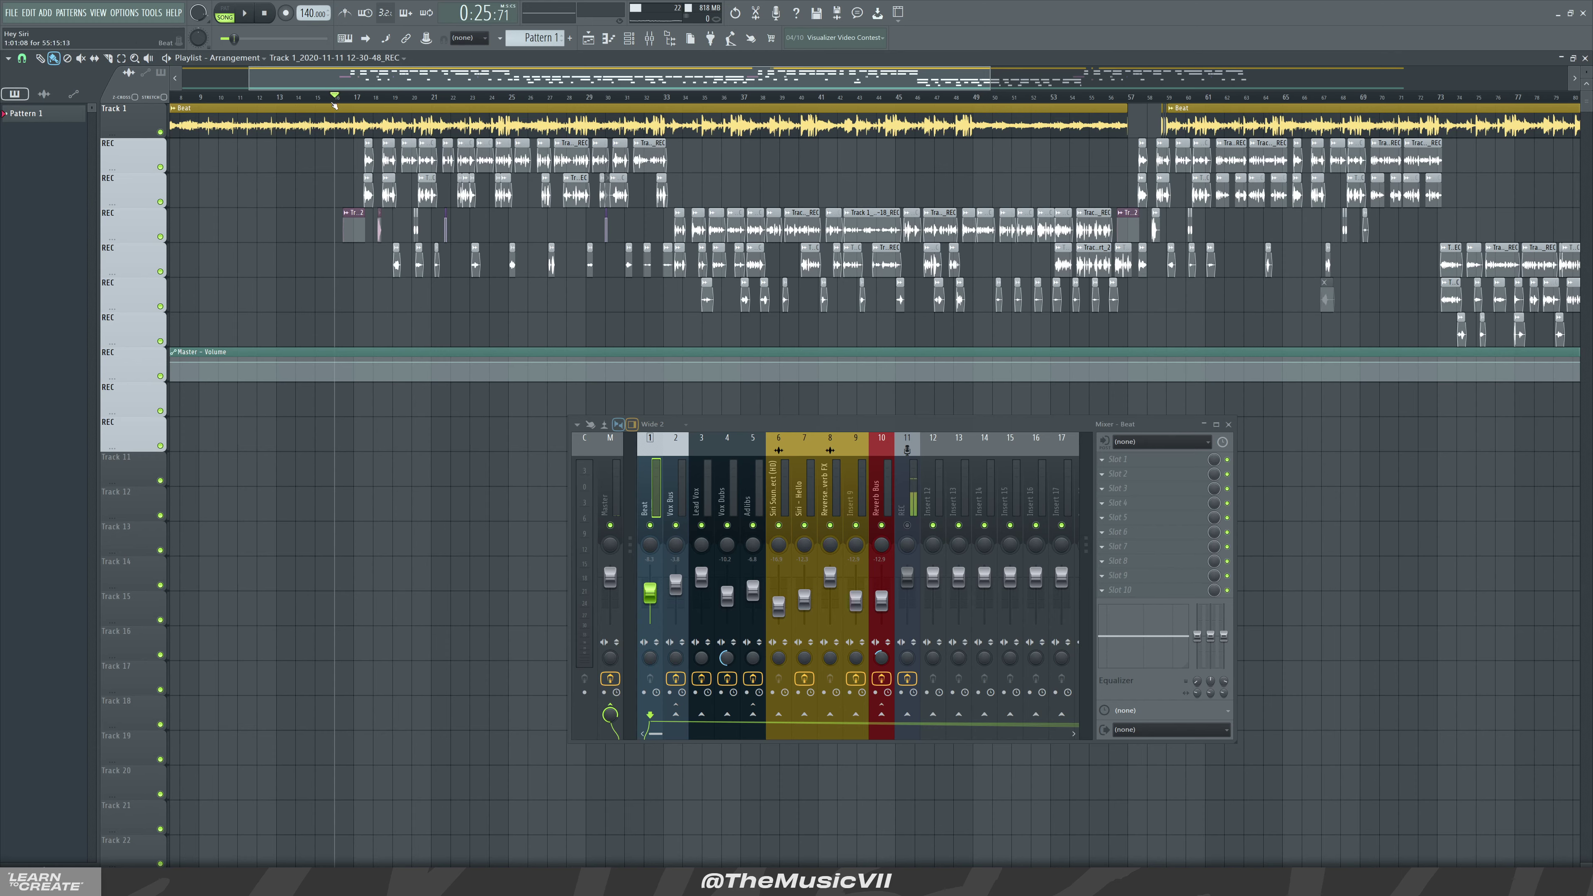
- Narrow the mixer window and reposition it clear of the playlist's clips
scroll(377, 188, "down", 5)
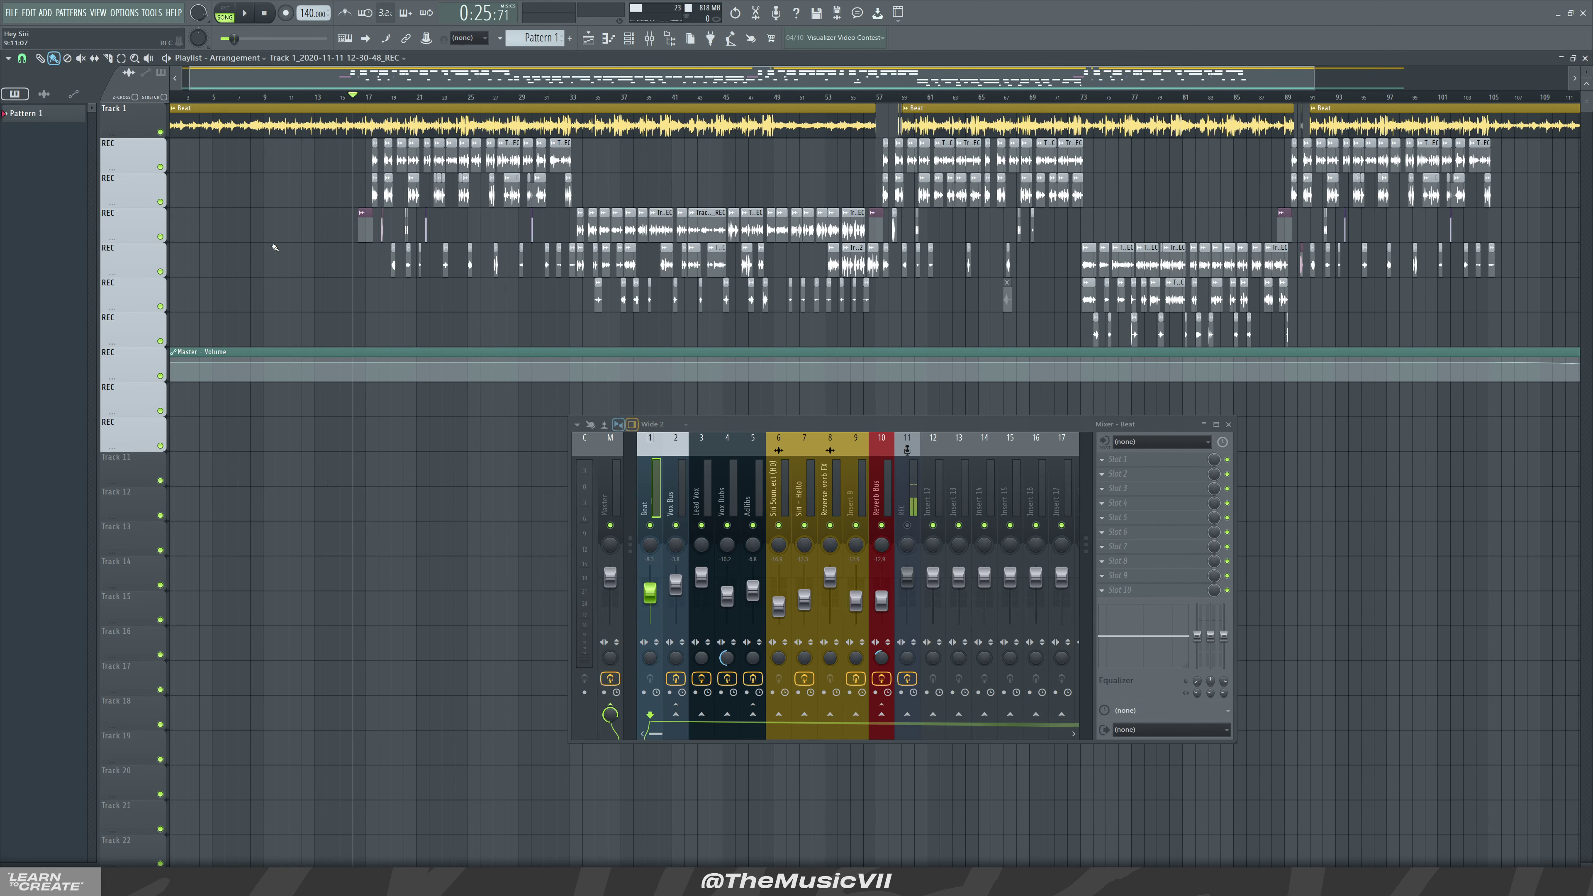
left_click_drag(918, 428, 1075, 435)
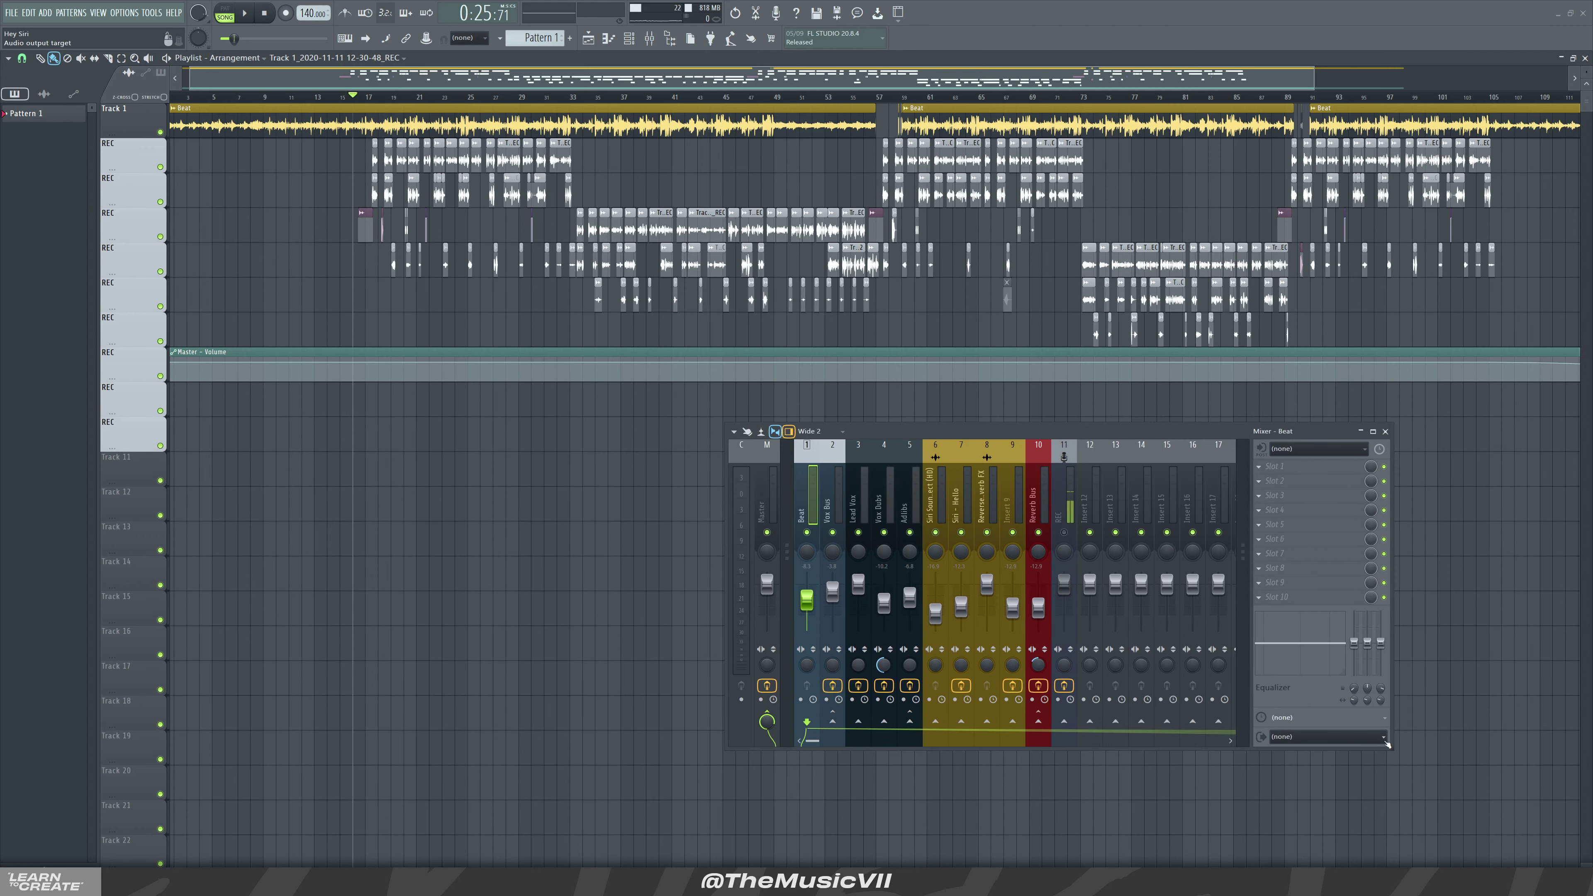
left_click_drag(1391, 747, 1245, 750)
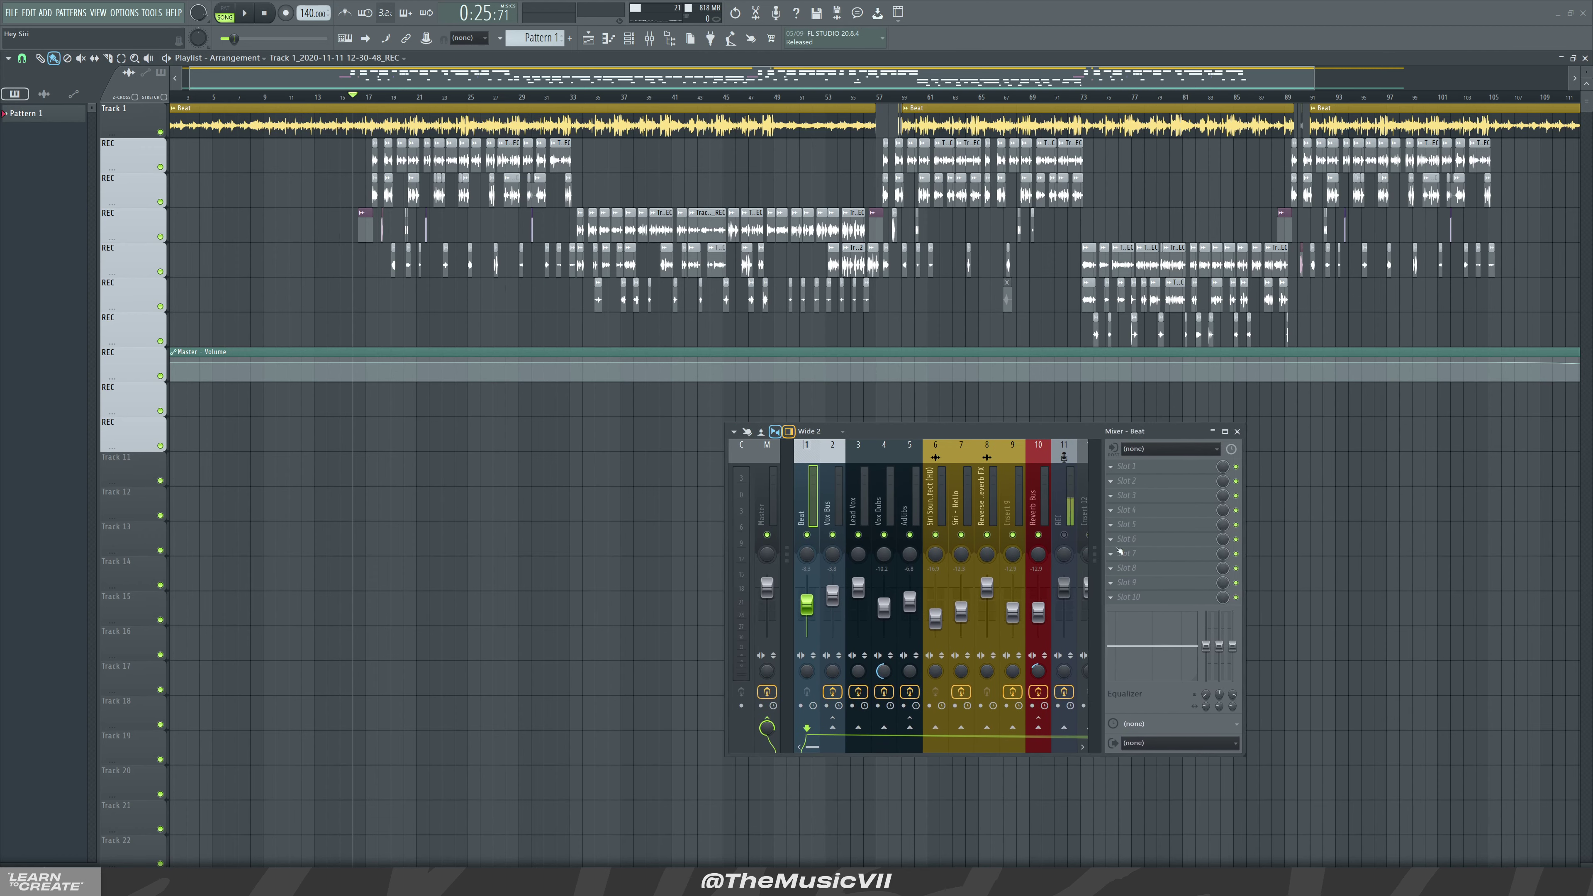
left_click_drag(1097, 433, 1393, 462)
- Select the Vox Dubs track in the mixer to view its effect slots and routing
scroll(422, 177, "down", 2)
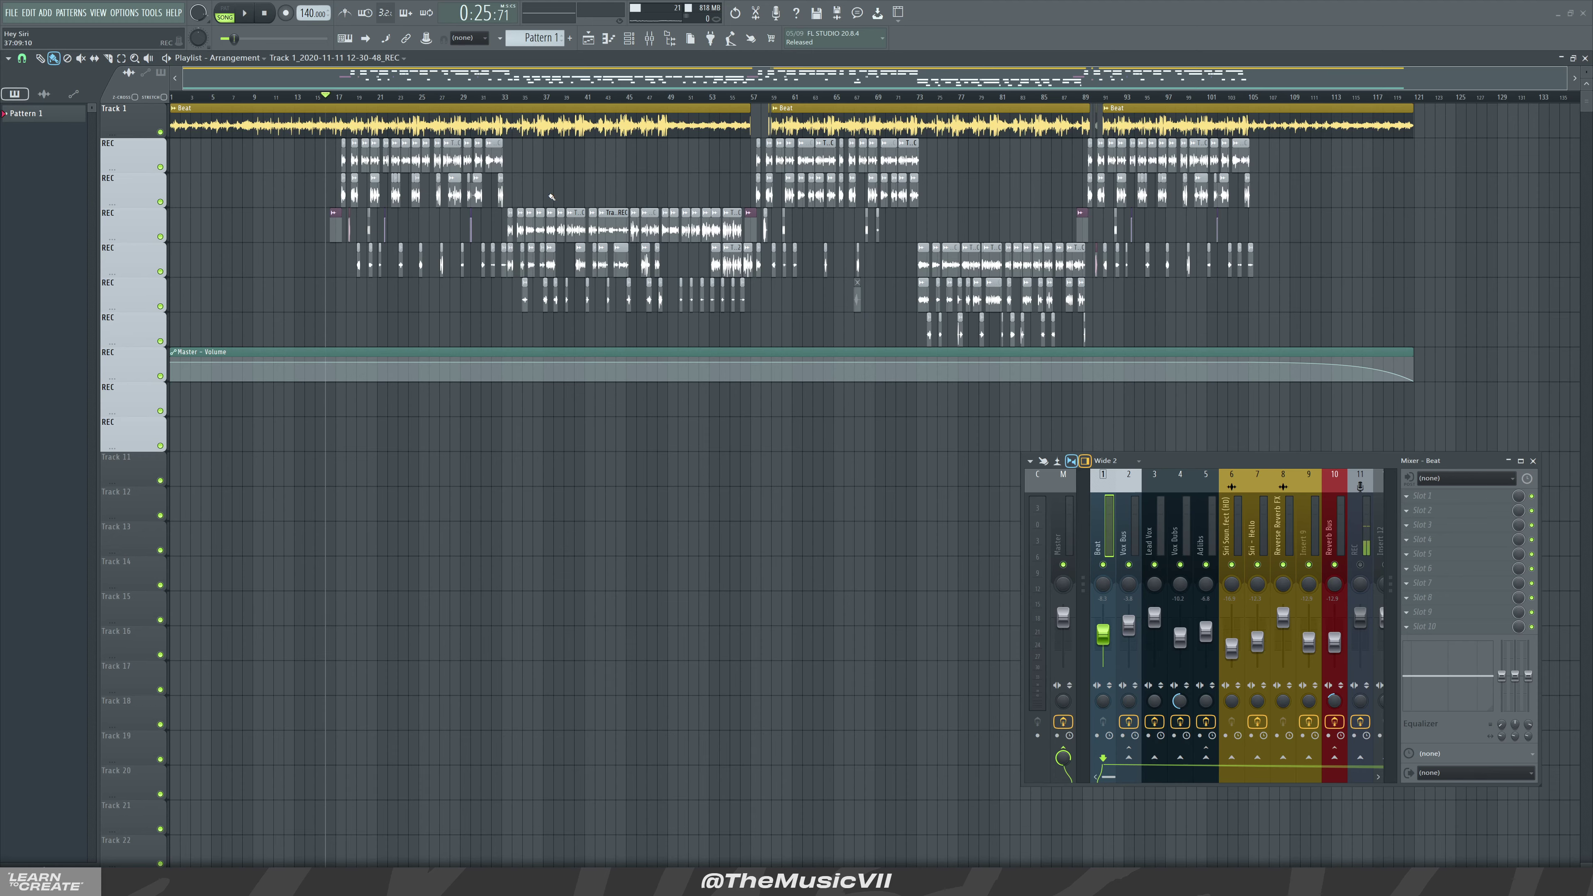
scroll(538, 183, "up", 2)
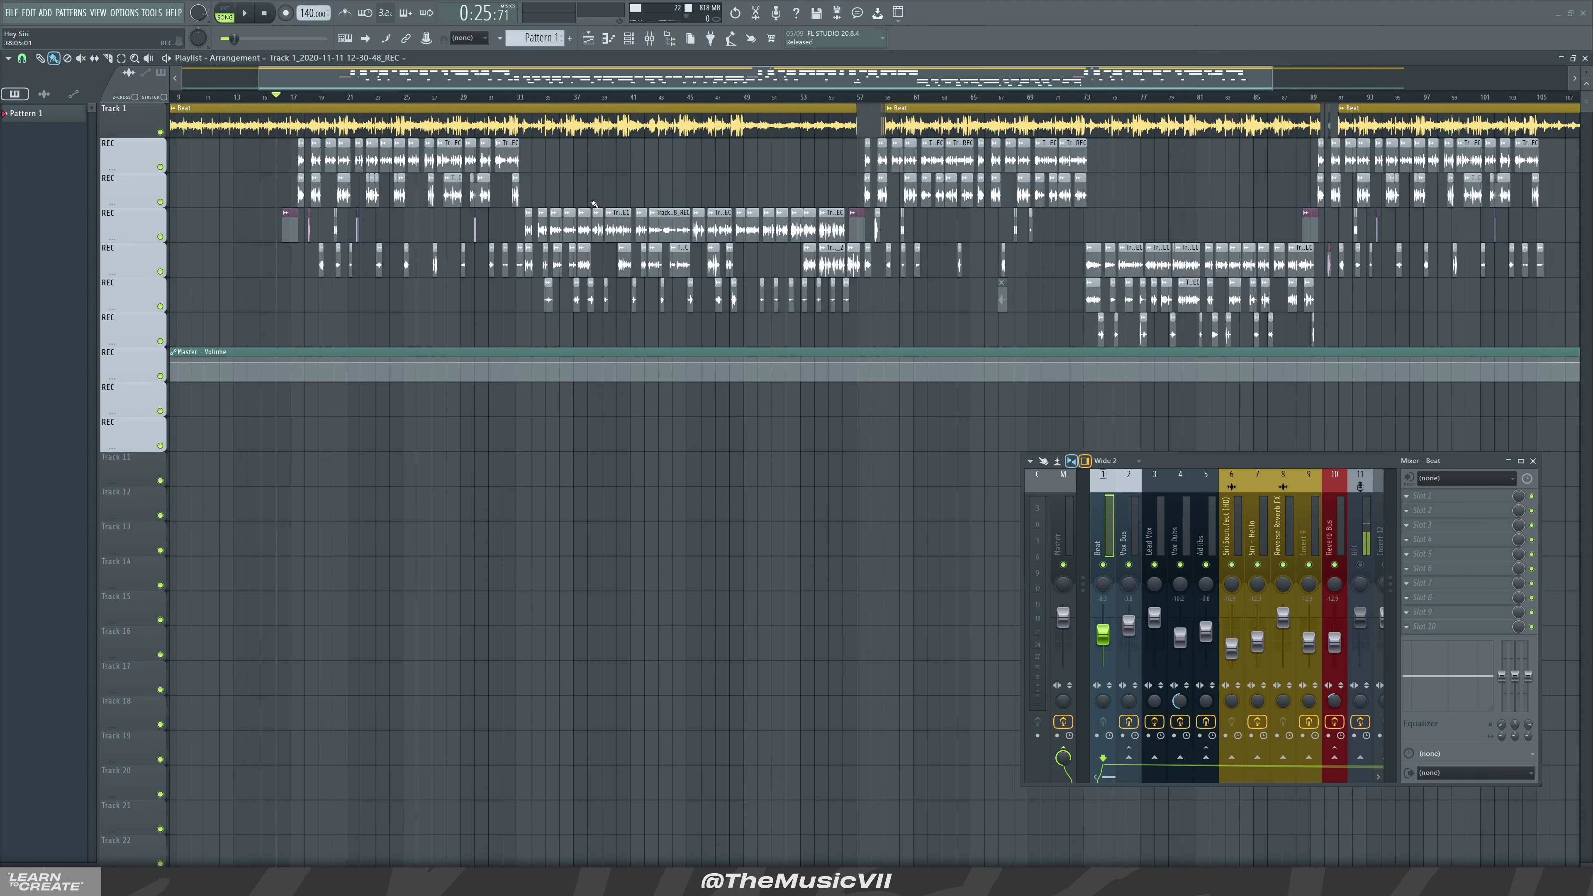
scroll(593, 204, "up", 3)
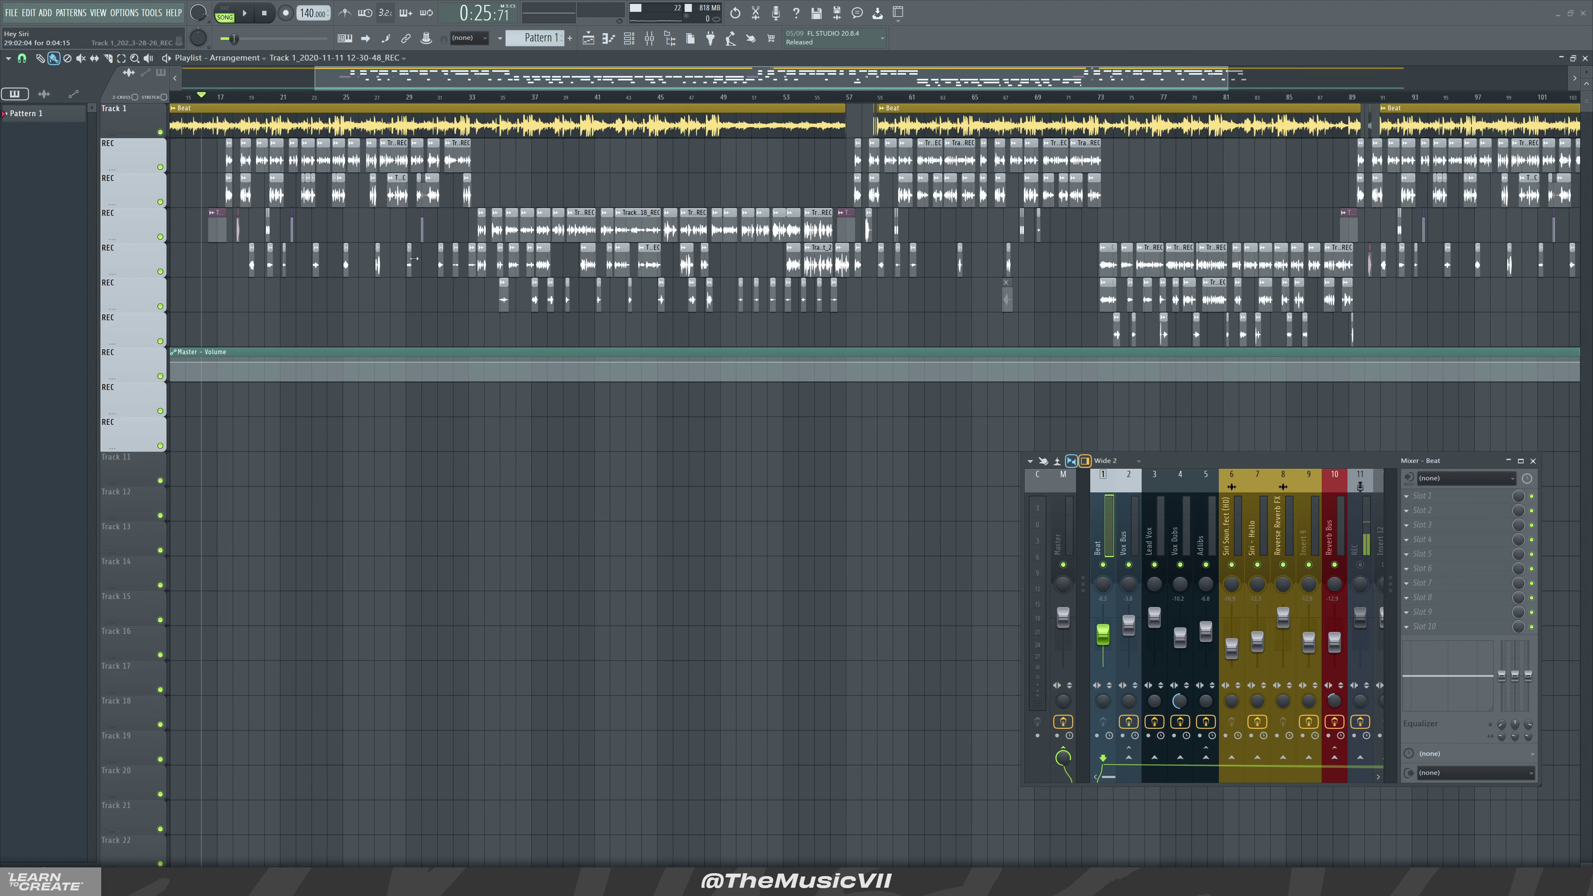
scroll(353, 258, "up", 1)
scroll(316, 171, "up", 1)
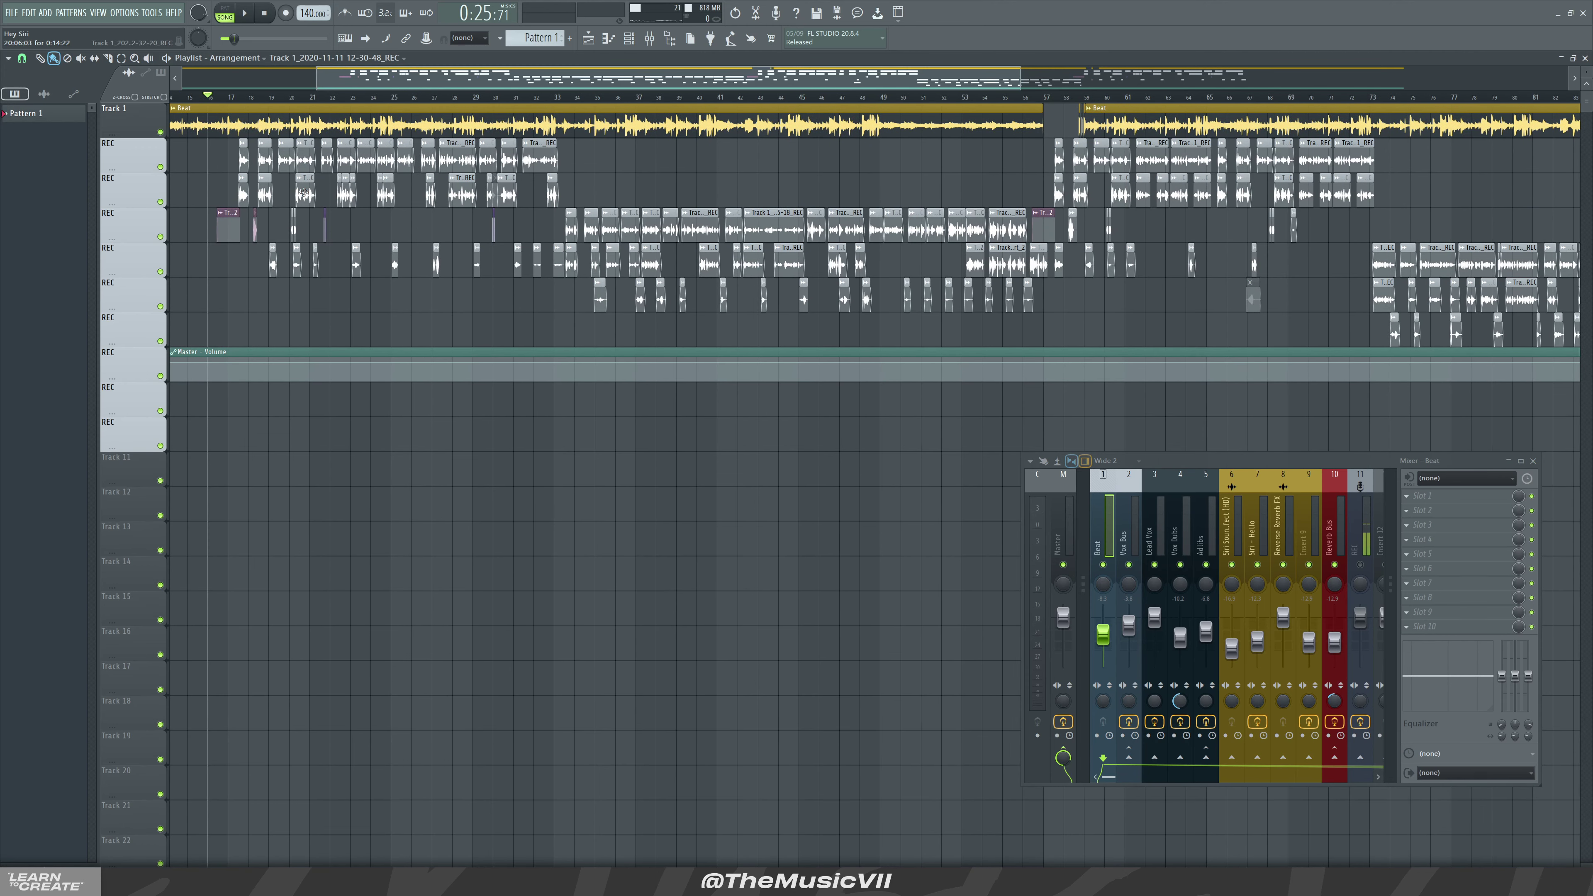
left_click(1175, 534)
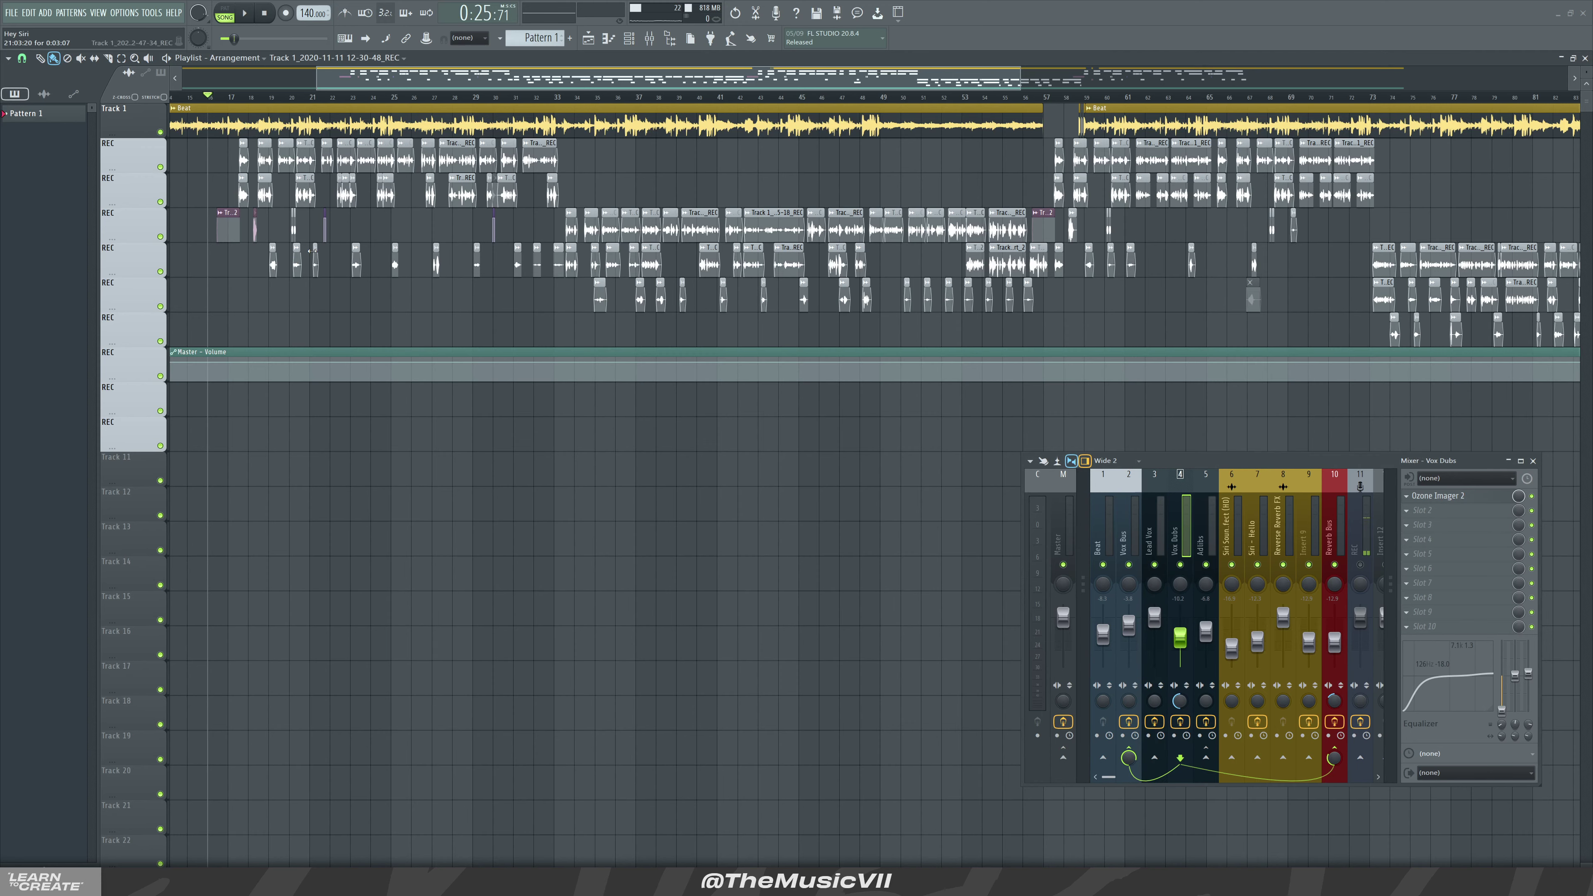
- Examine the lead, dub and ad-lib vocal clips of the first vocal section, from about bar 17, in enlarged playlist tracks
scroll(521, 254, "down", 2)
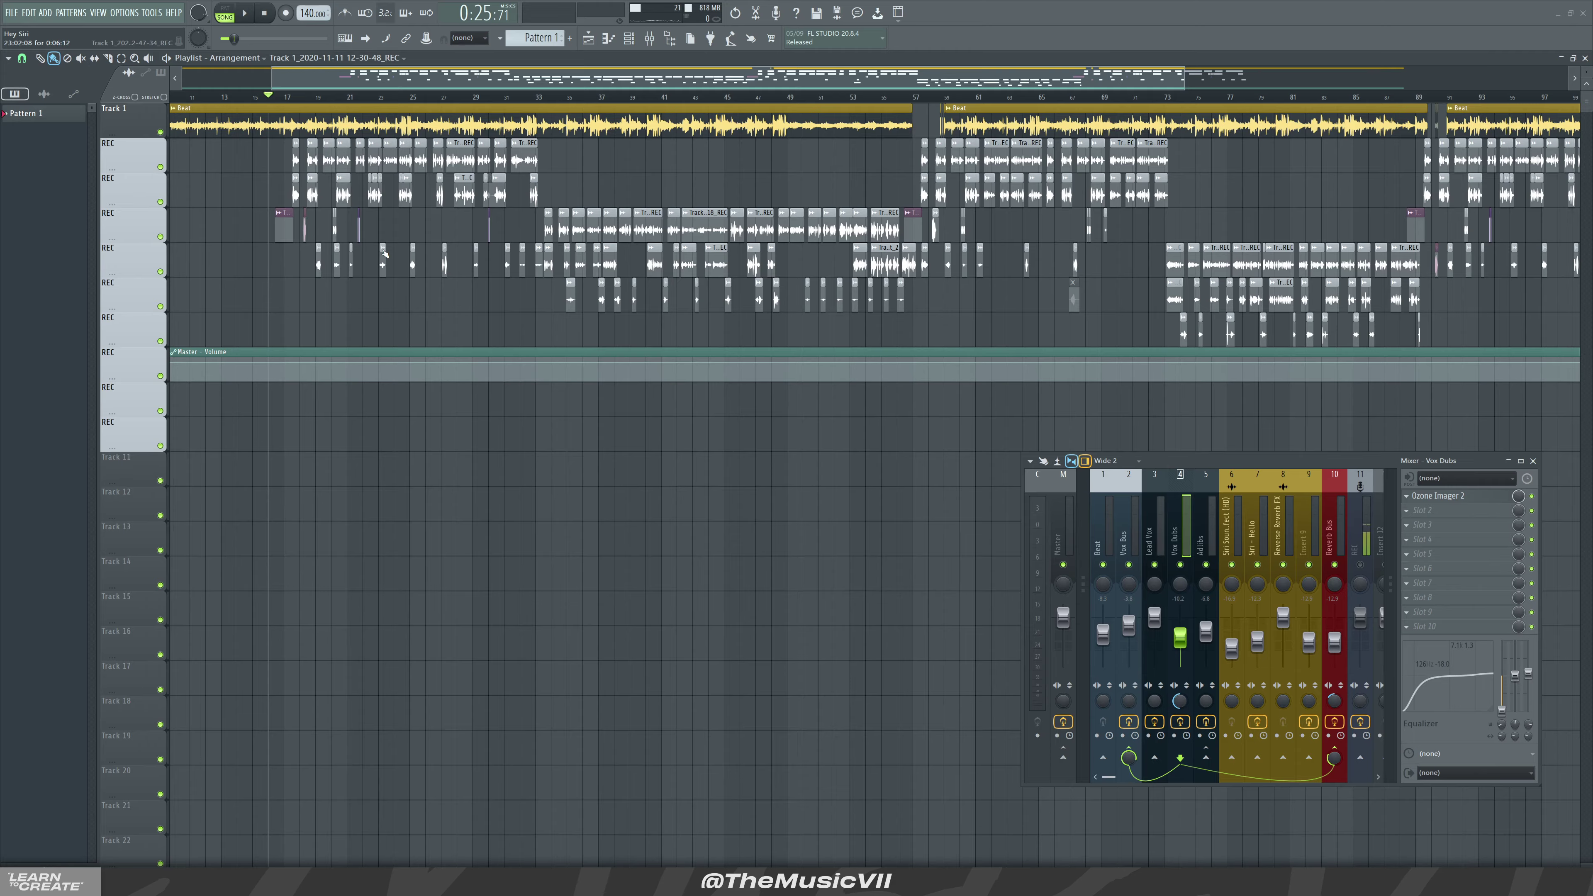
scroll(449, 263, "down", 2)
scroll(397, 92, "up", 4)
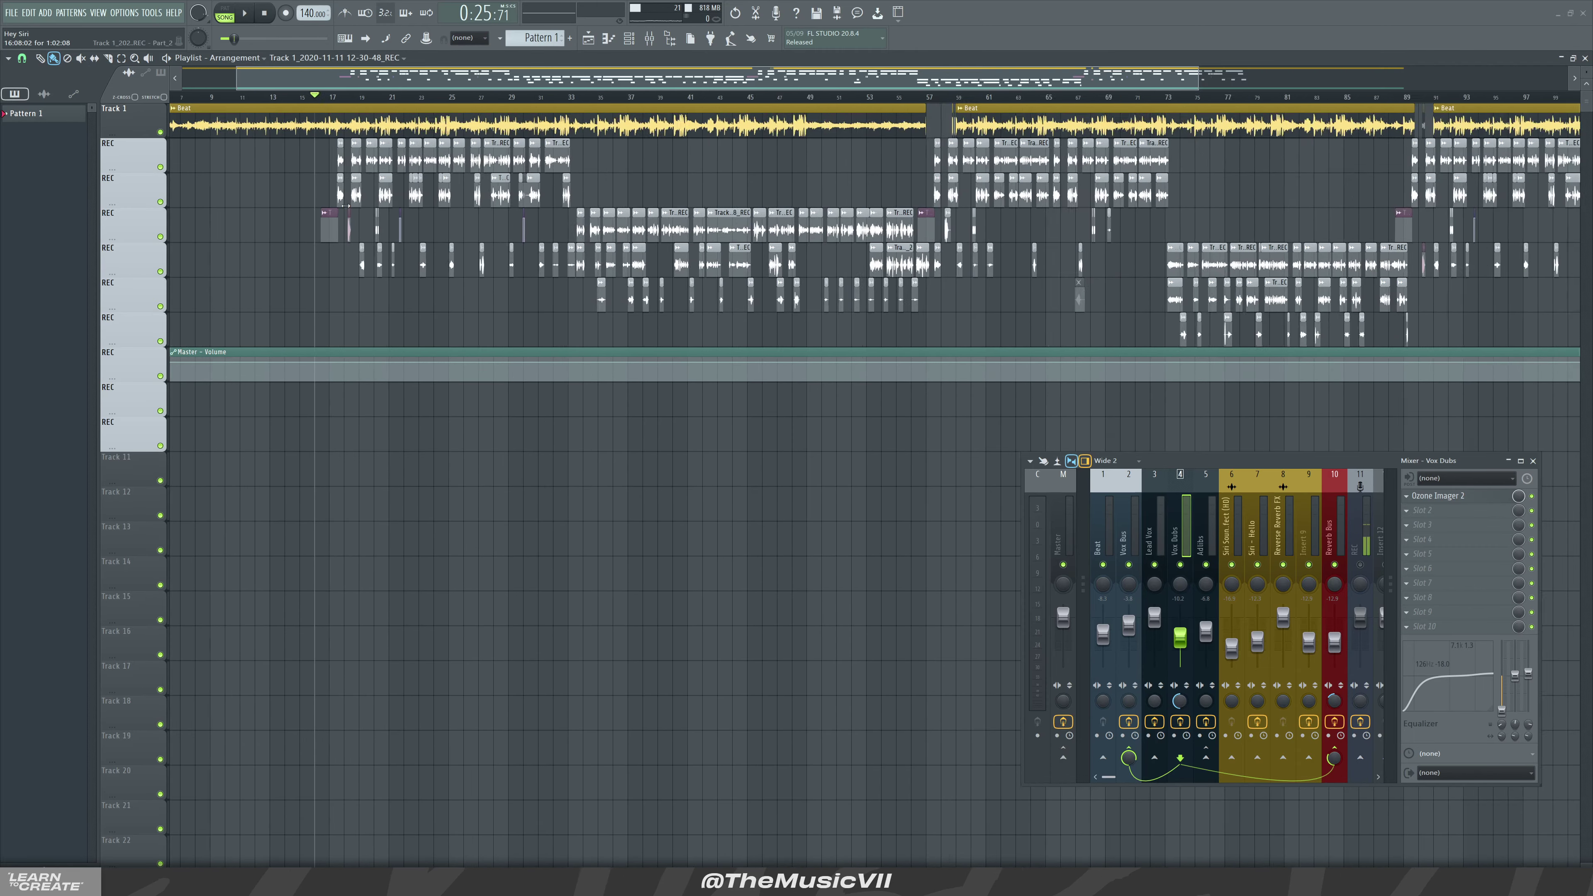
scroll(397, 92, "left", 2)
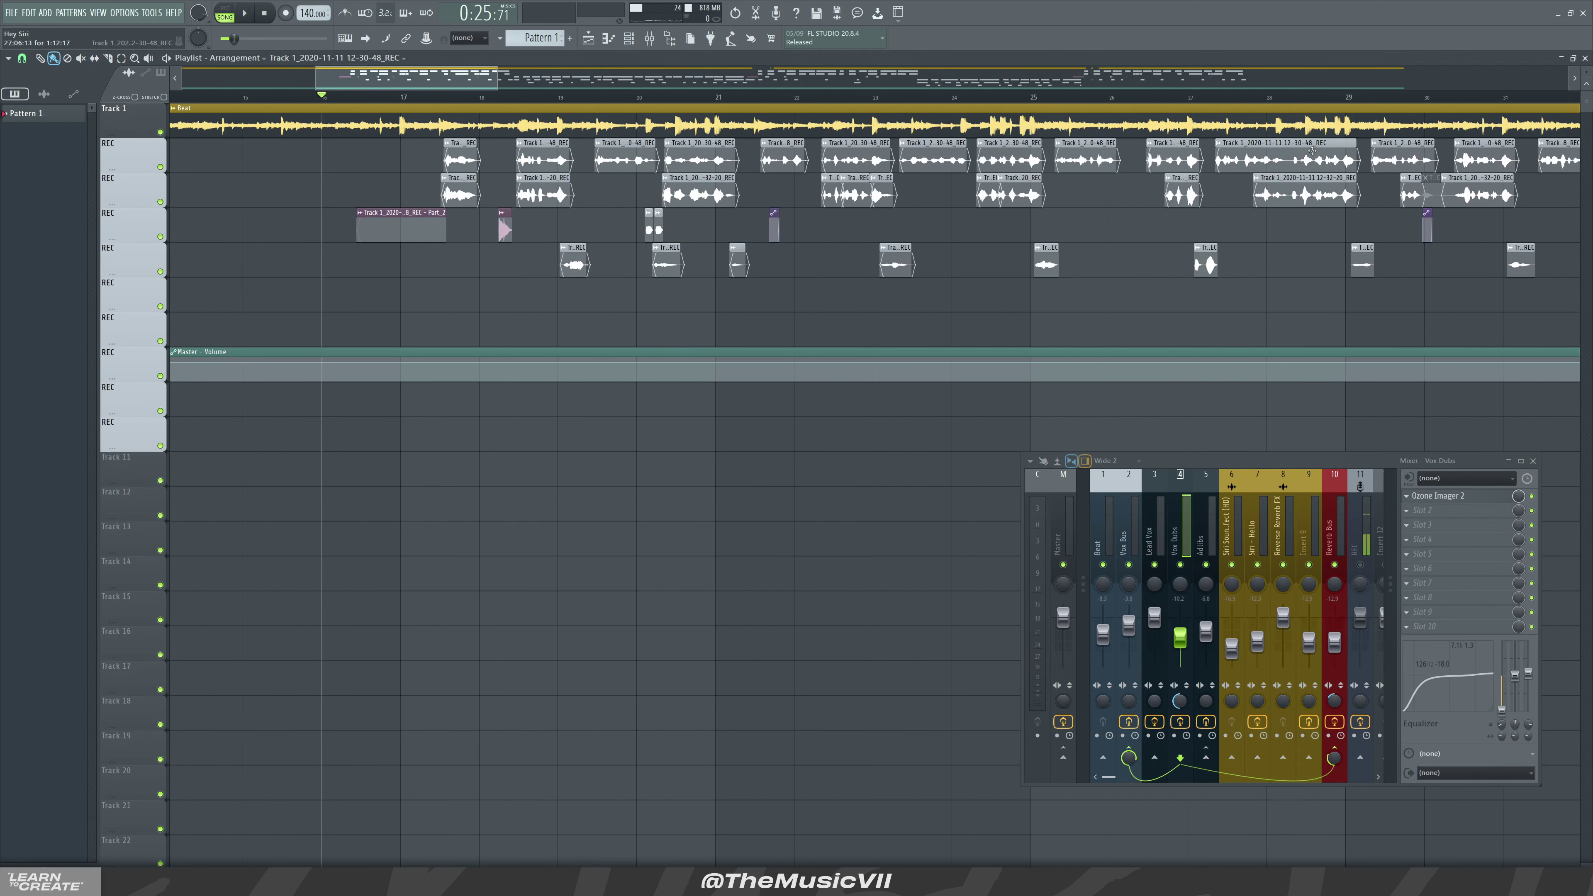
scroll(398, 92, "up", 2)
scroll(432, 71, "up", 1)
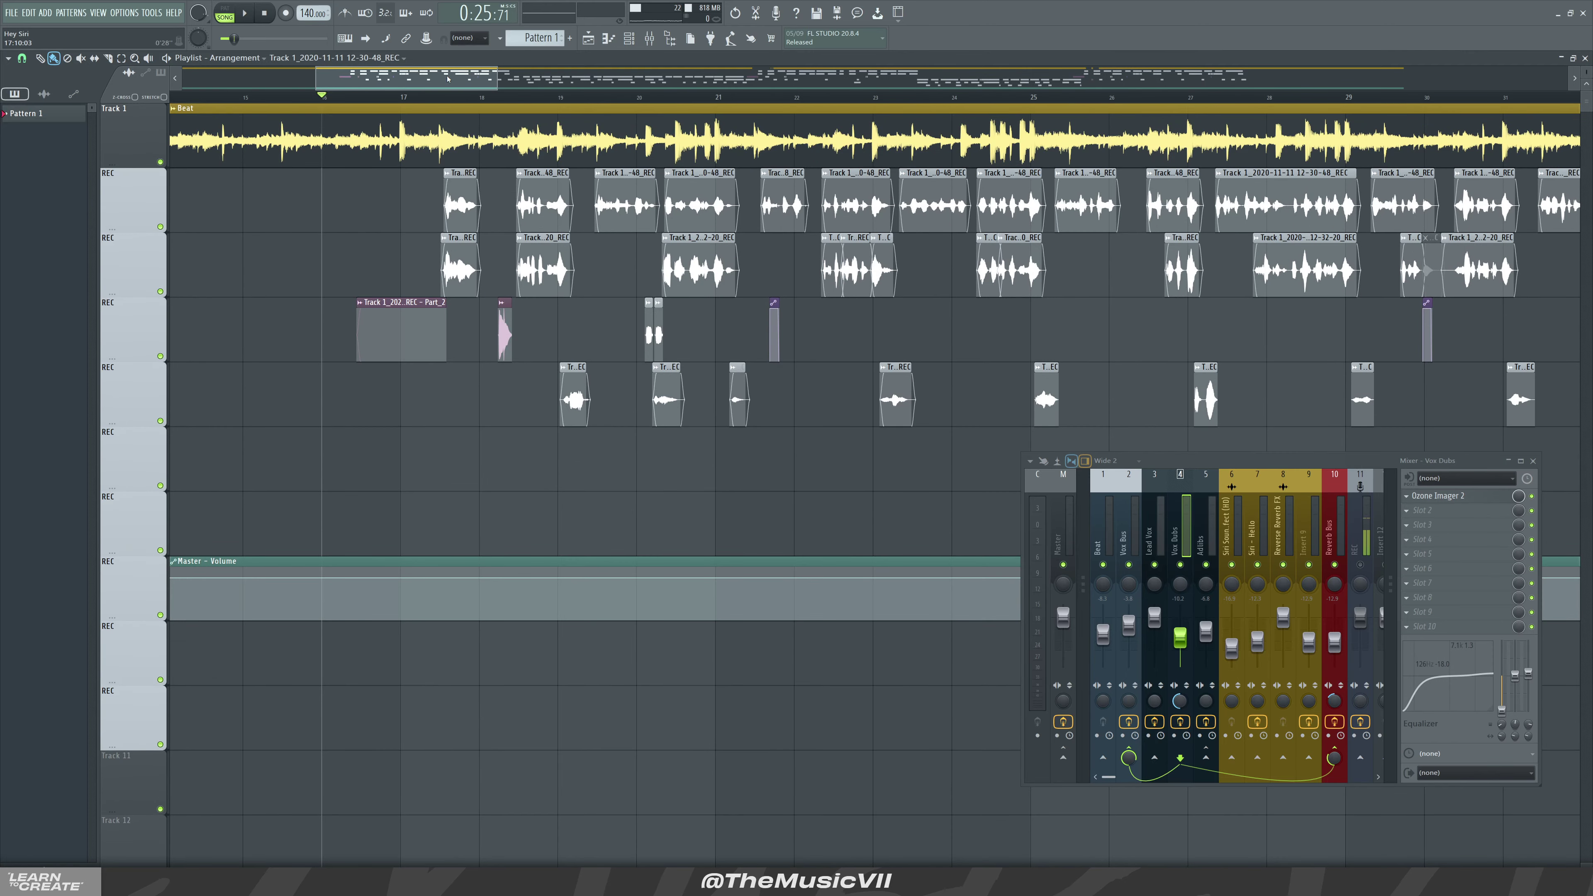
scroll(431, 71, "up", 2)
scroll(431, 71, "left", 1)
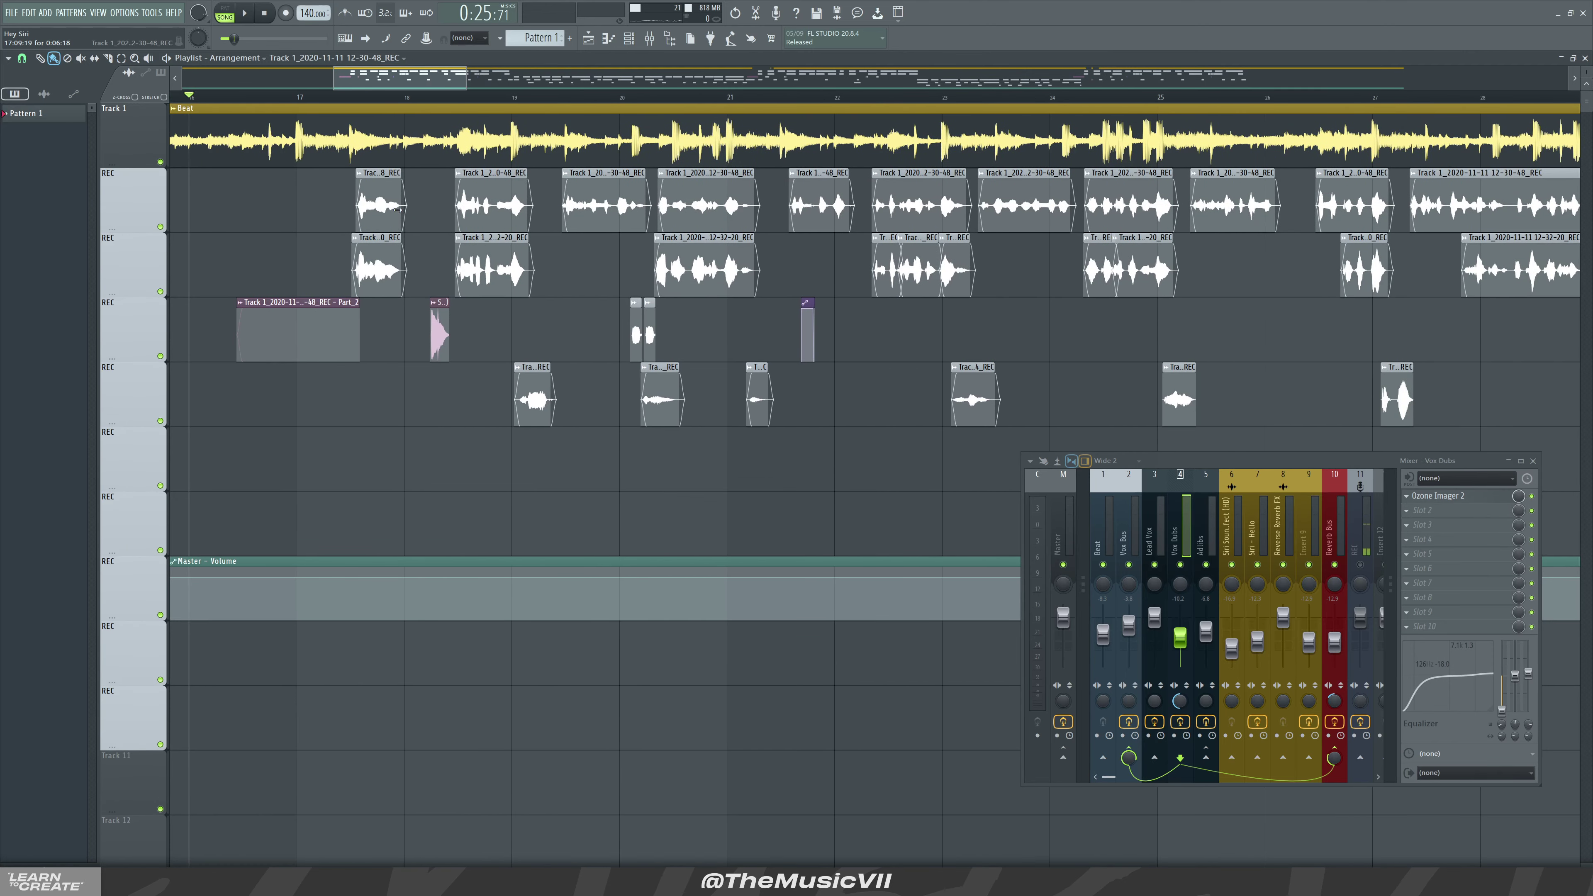
scroll(399, 209, "up", 2)
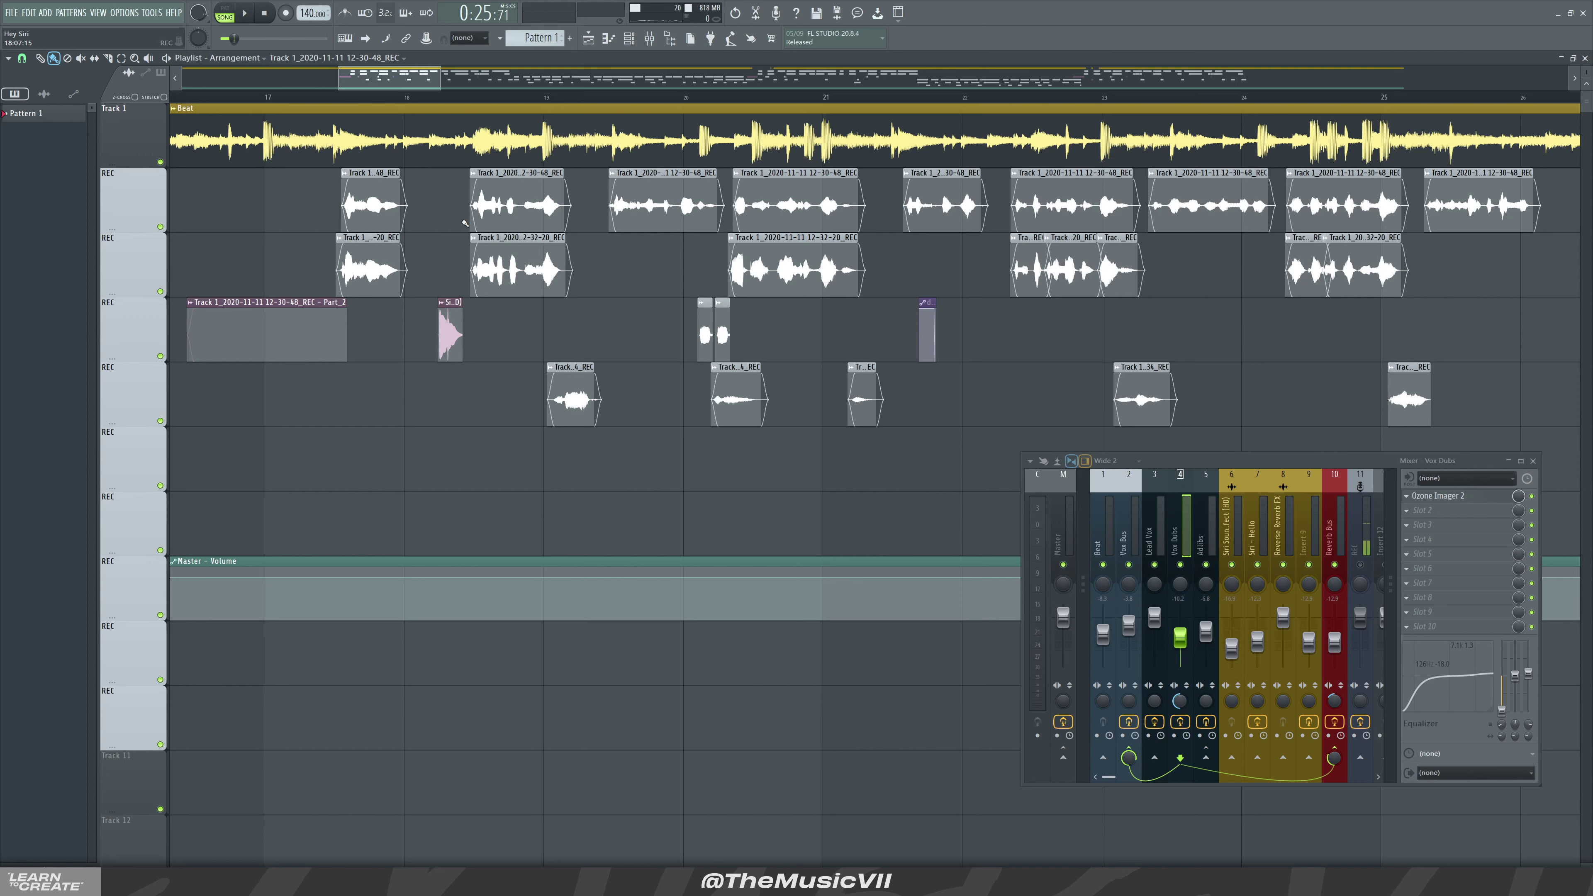
- Open the first Lead Vox clip's channel settings, review the declicking mode options, and close the settings
double_click(376, 209)
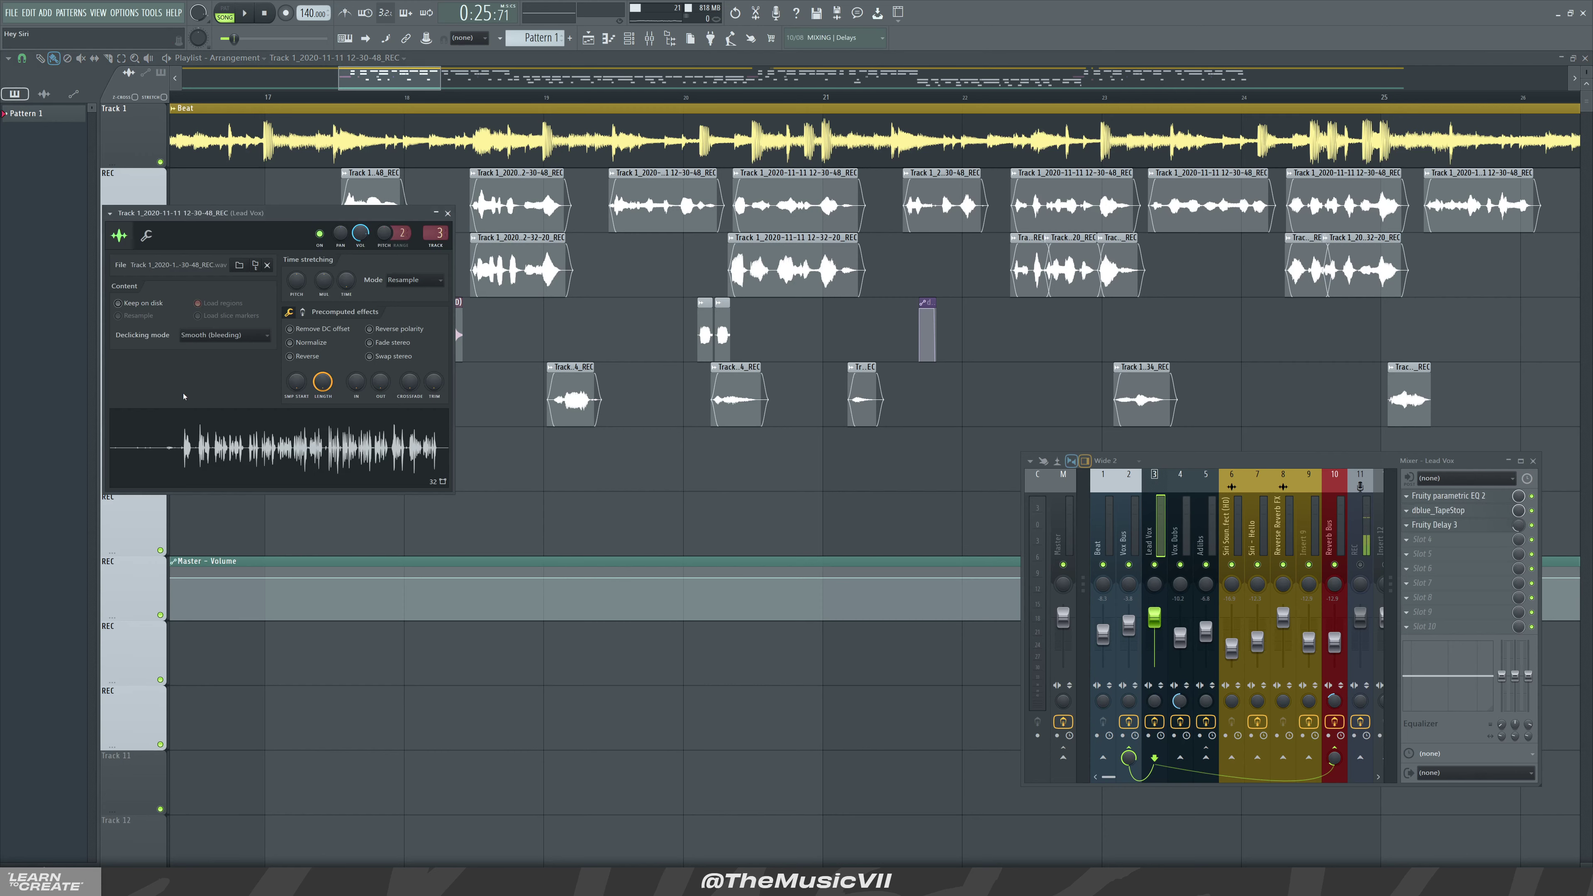
left_click(234, 335)
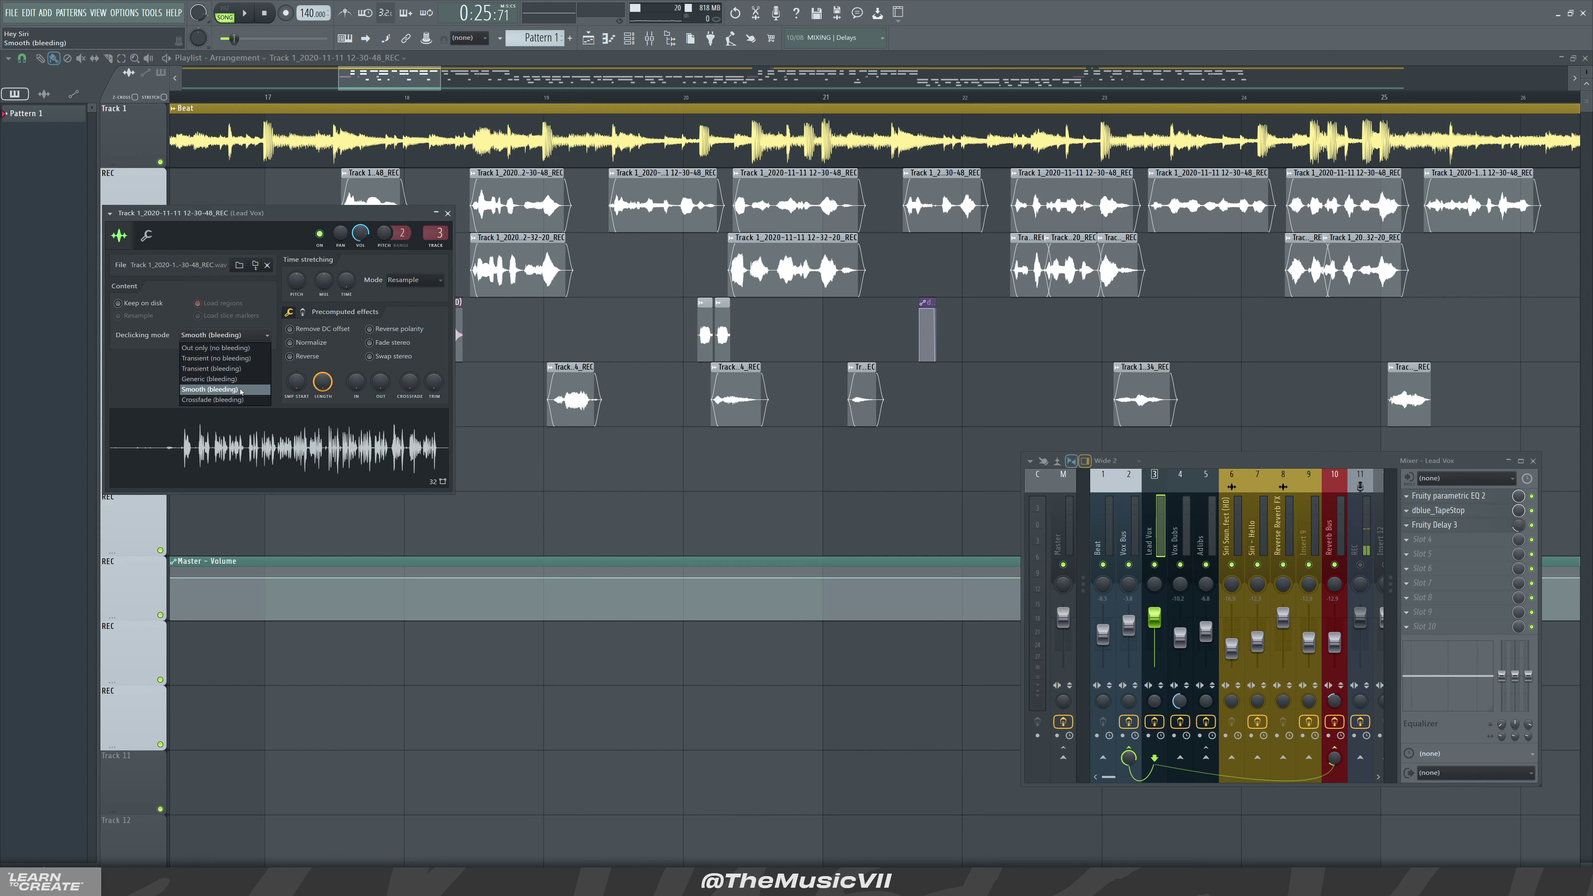
left_click(447, 214)
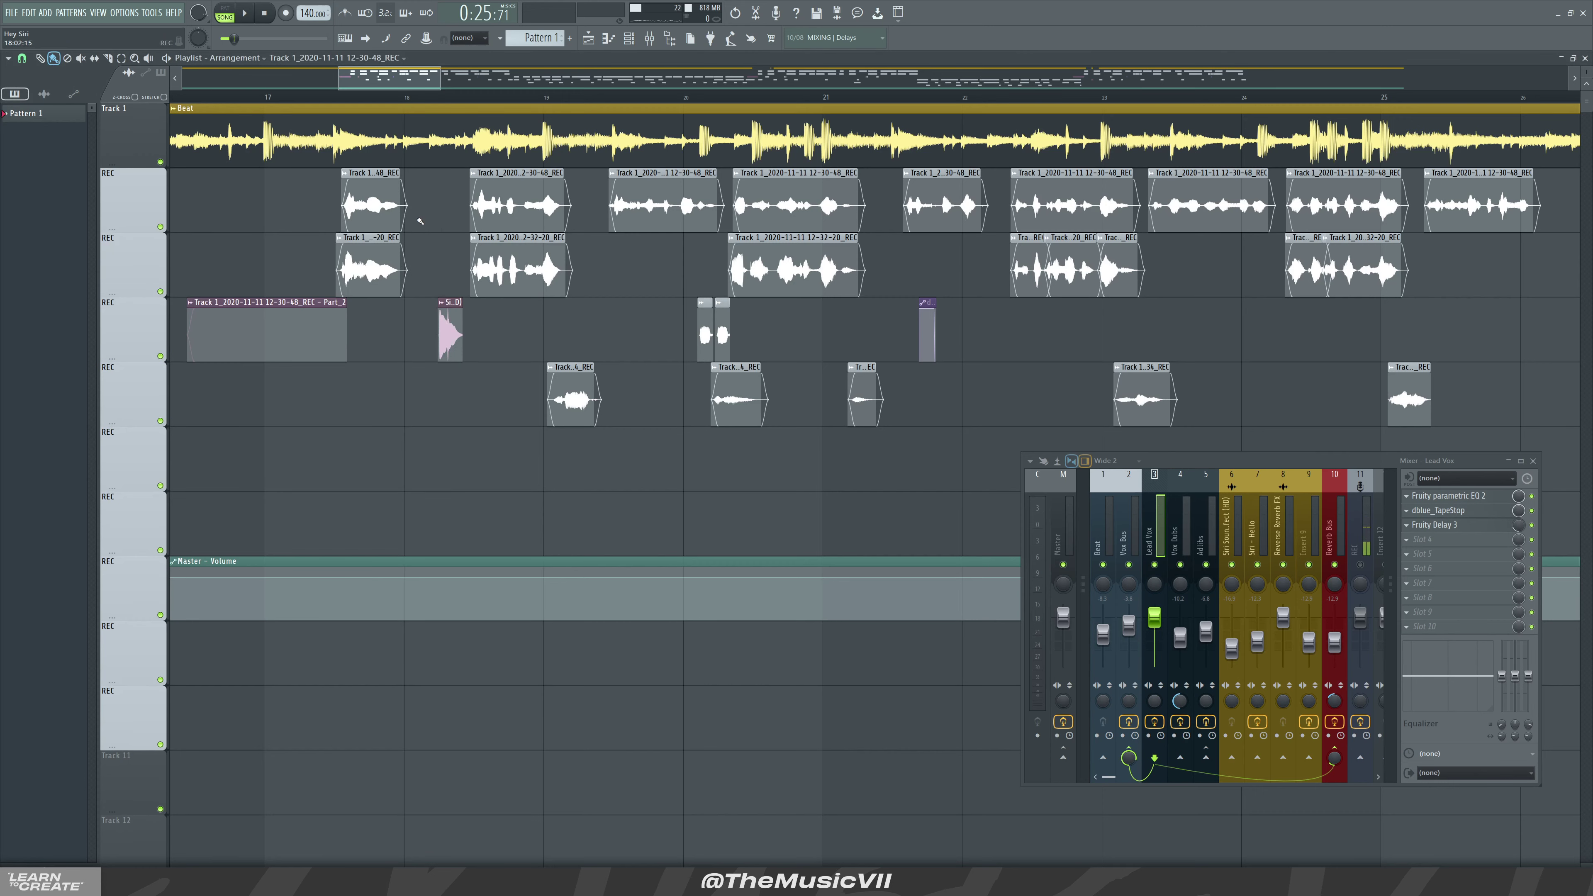
- Examine how the vocal clips are laid out across the playlist, from the first vocal section to the full arrangement
scroll(421, 221, "down", 5)
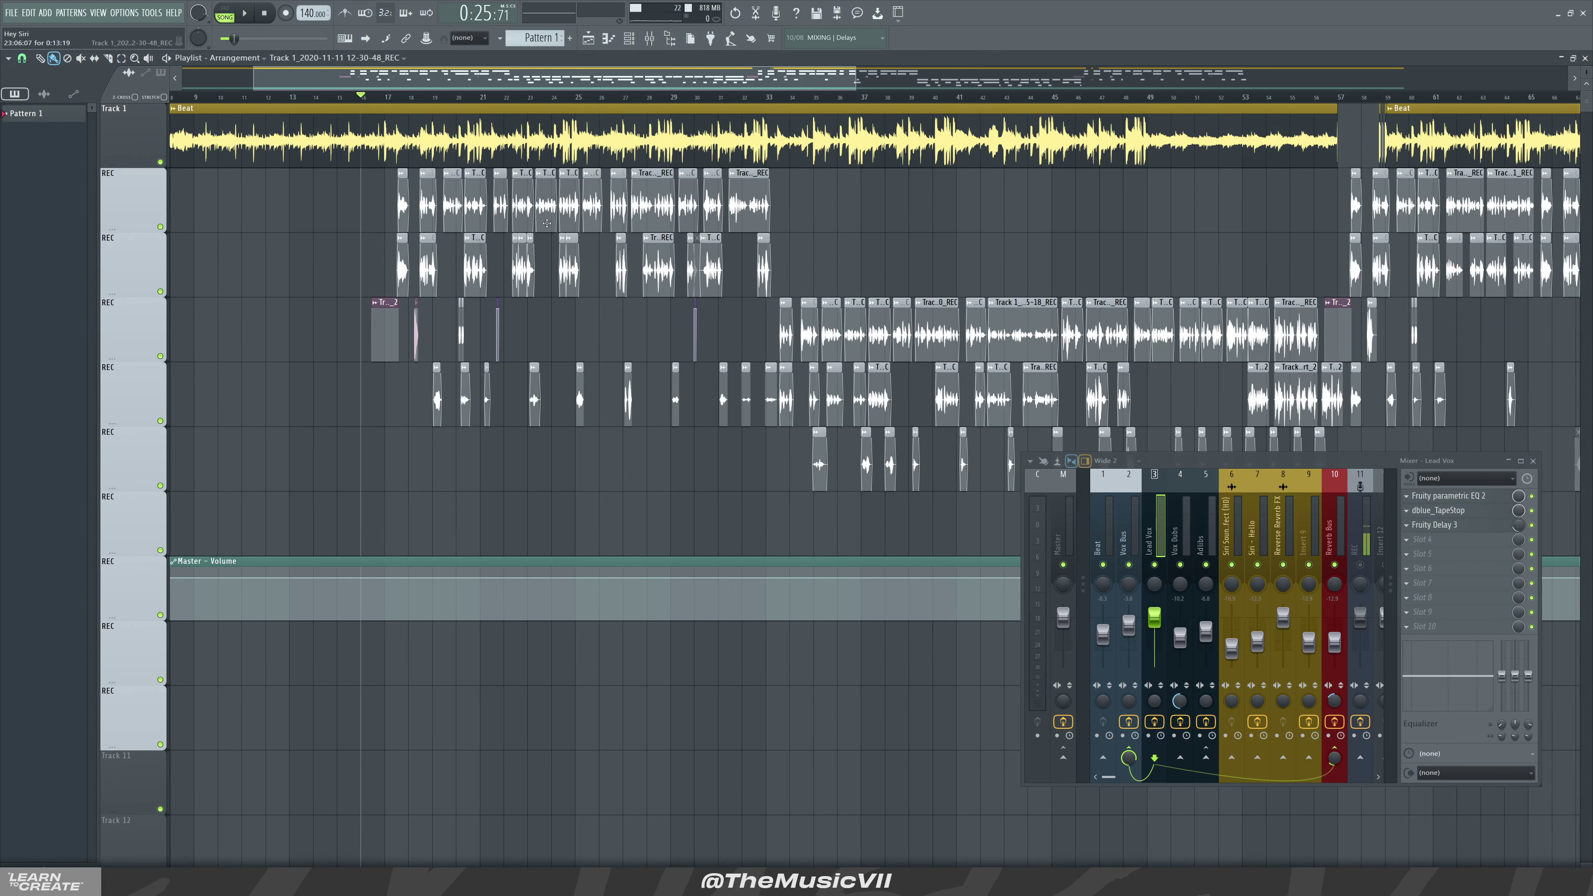
scroll(457, 237, "up", 5)
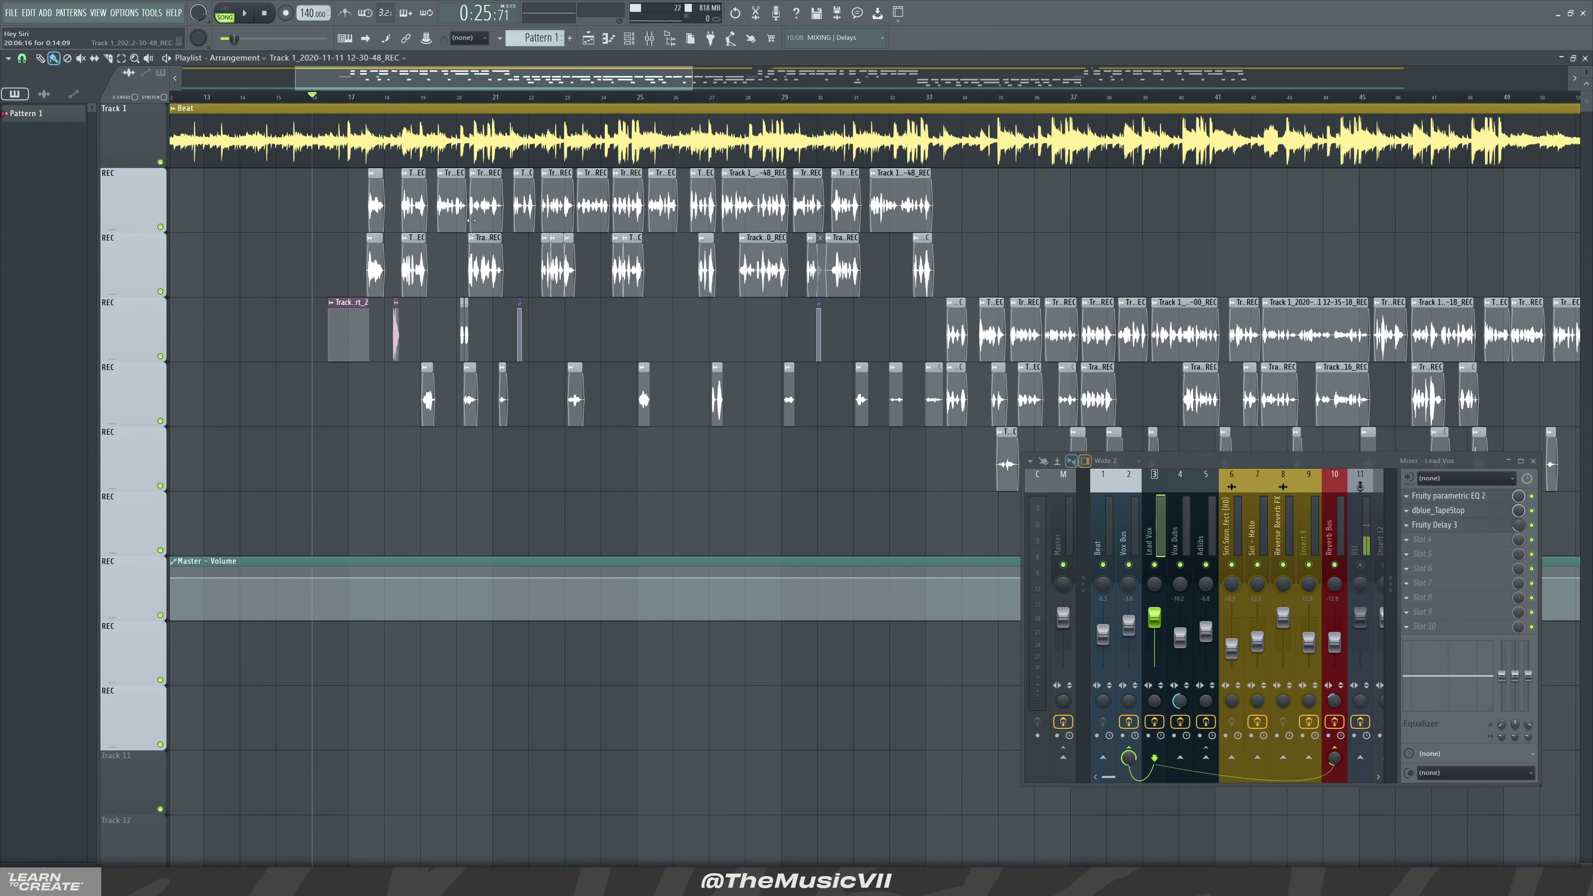
scroll(441, 245, "up", 2)
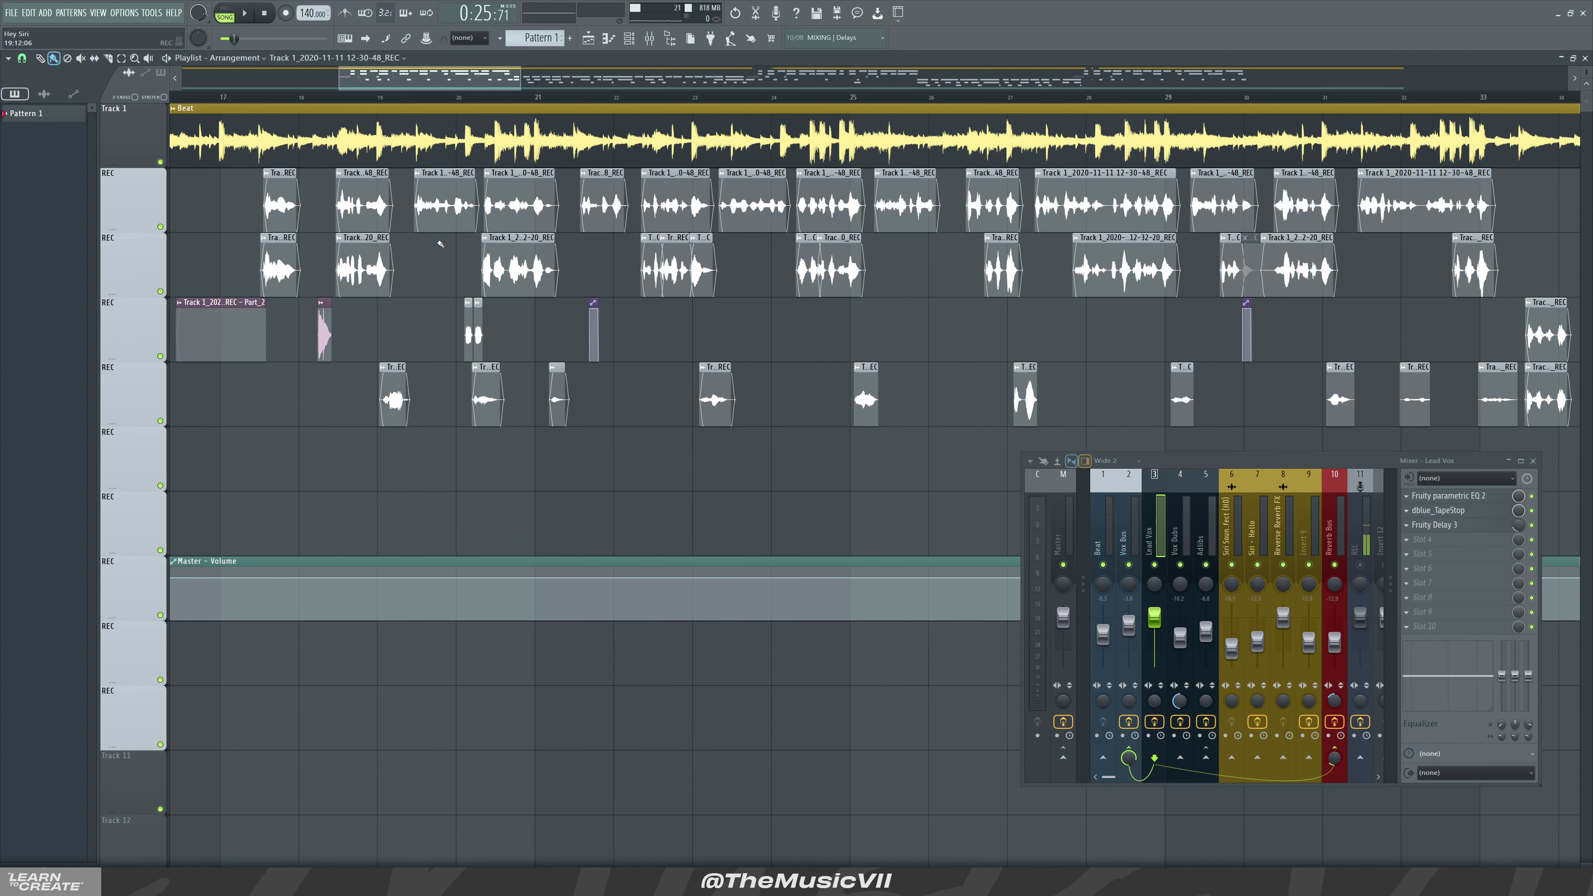
scroll(420, 102, "up", 2)
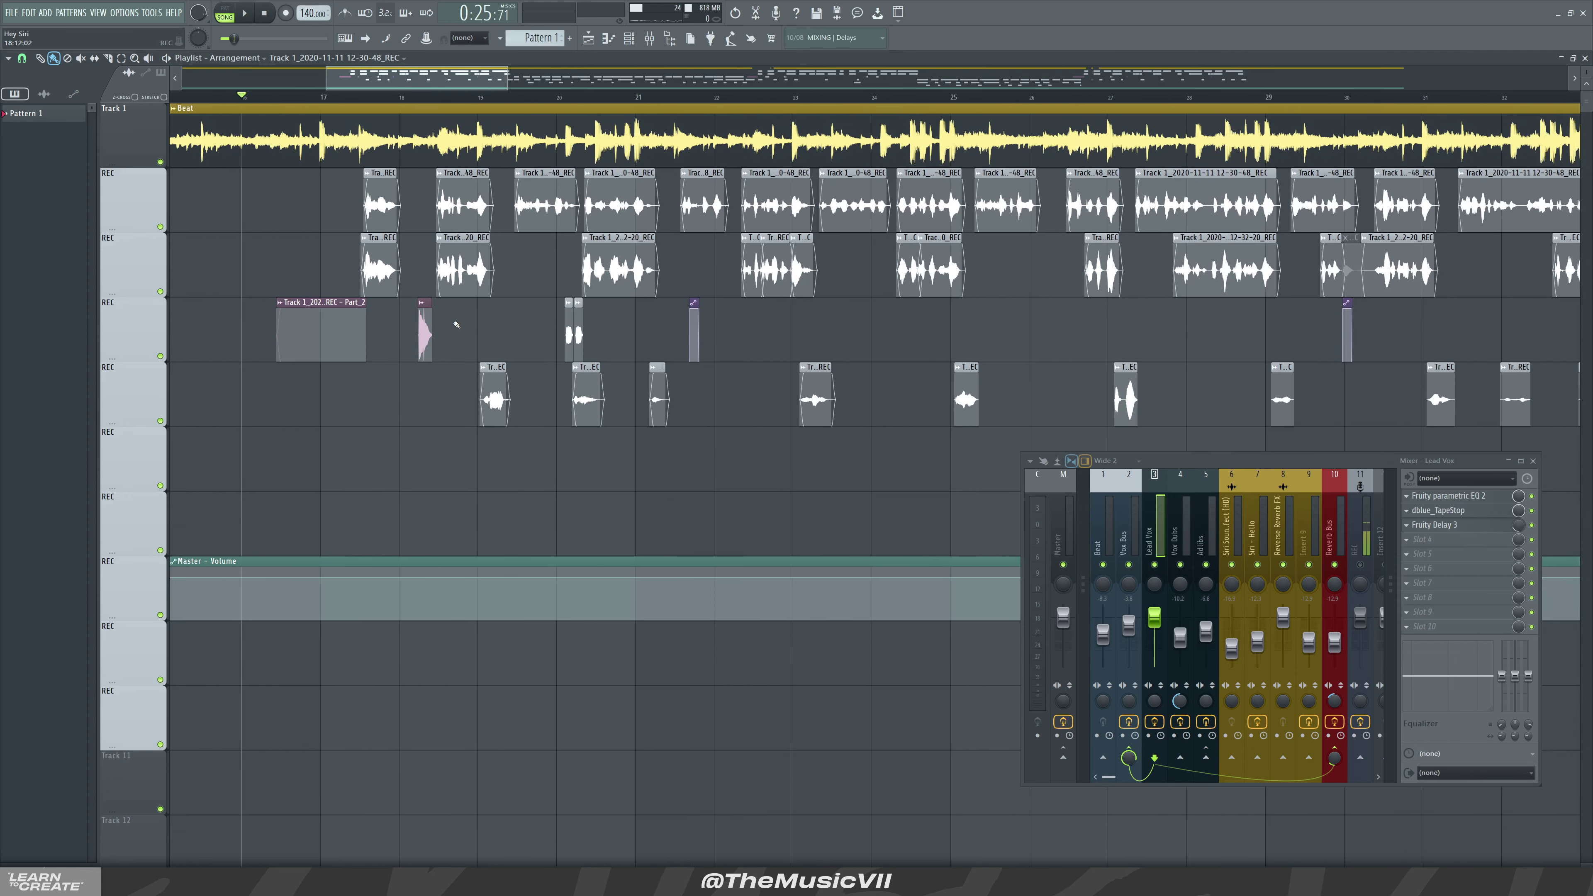
scroll(971, 360, "down", 5)
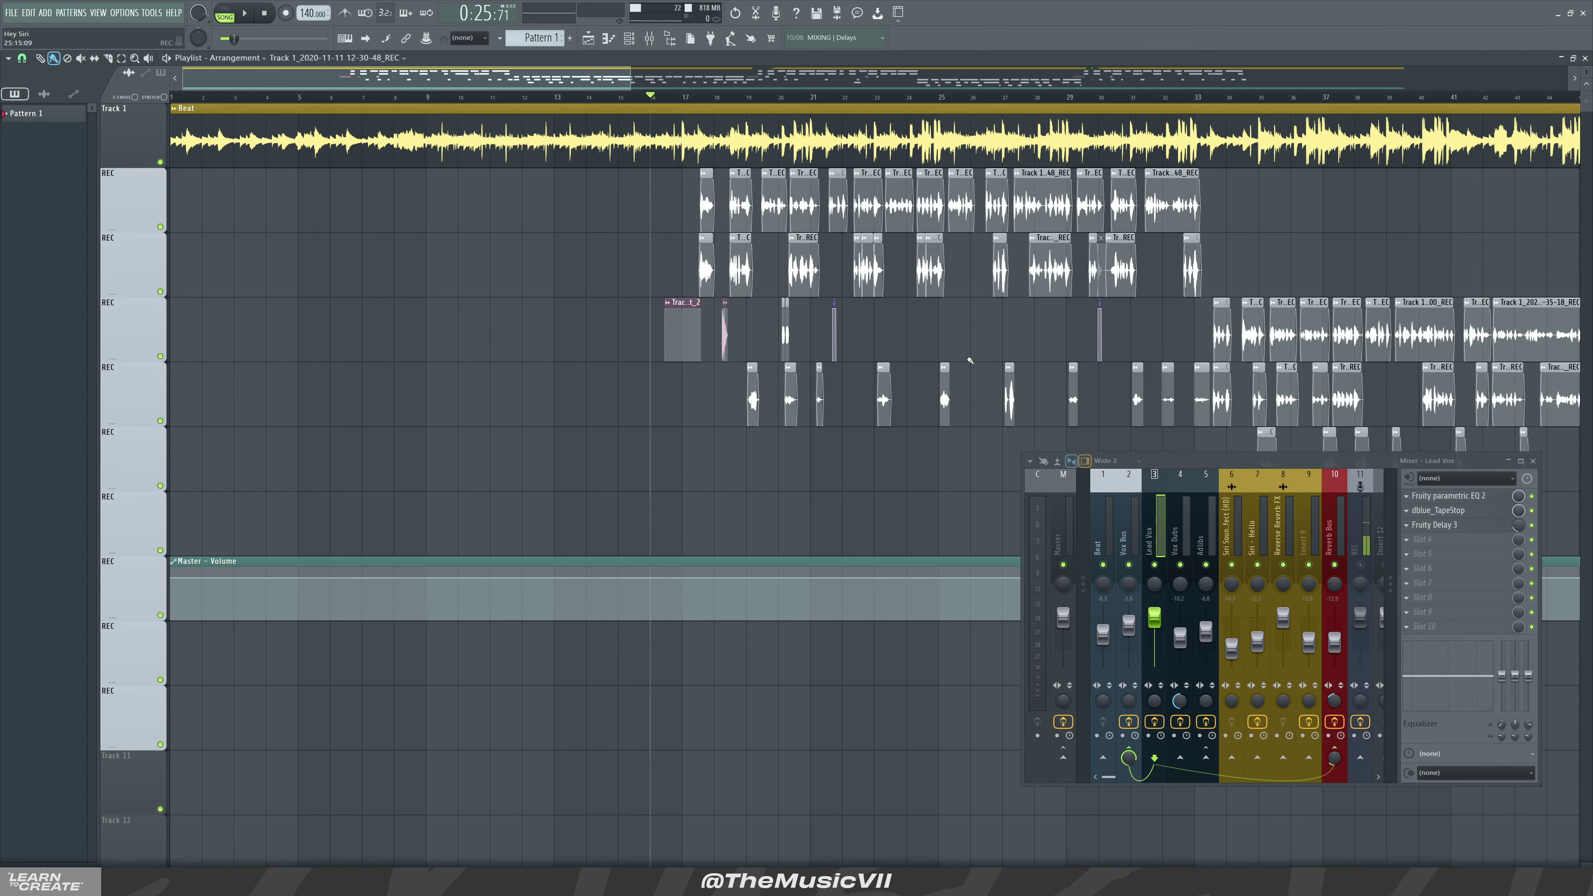
left_click_drag(485, 89, 594, 101)
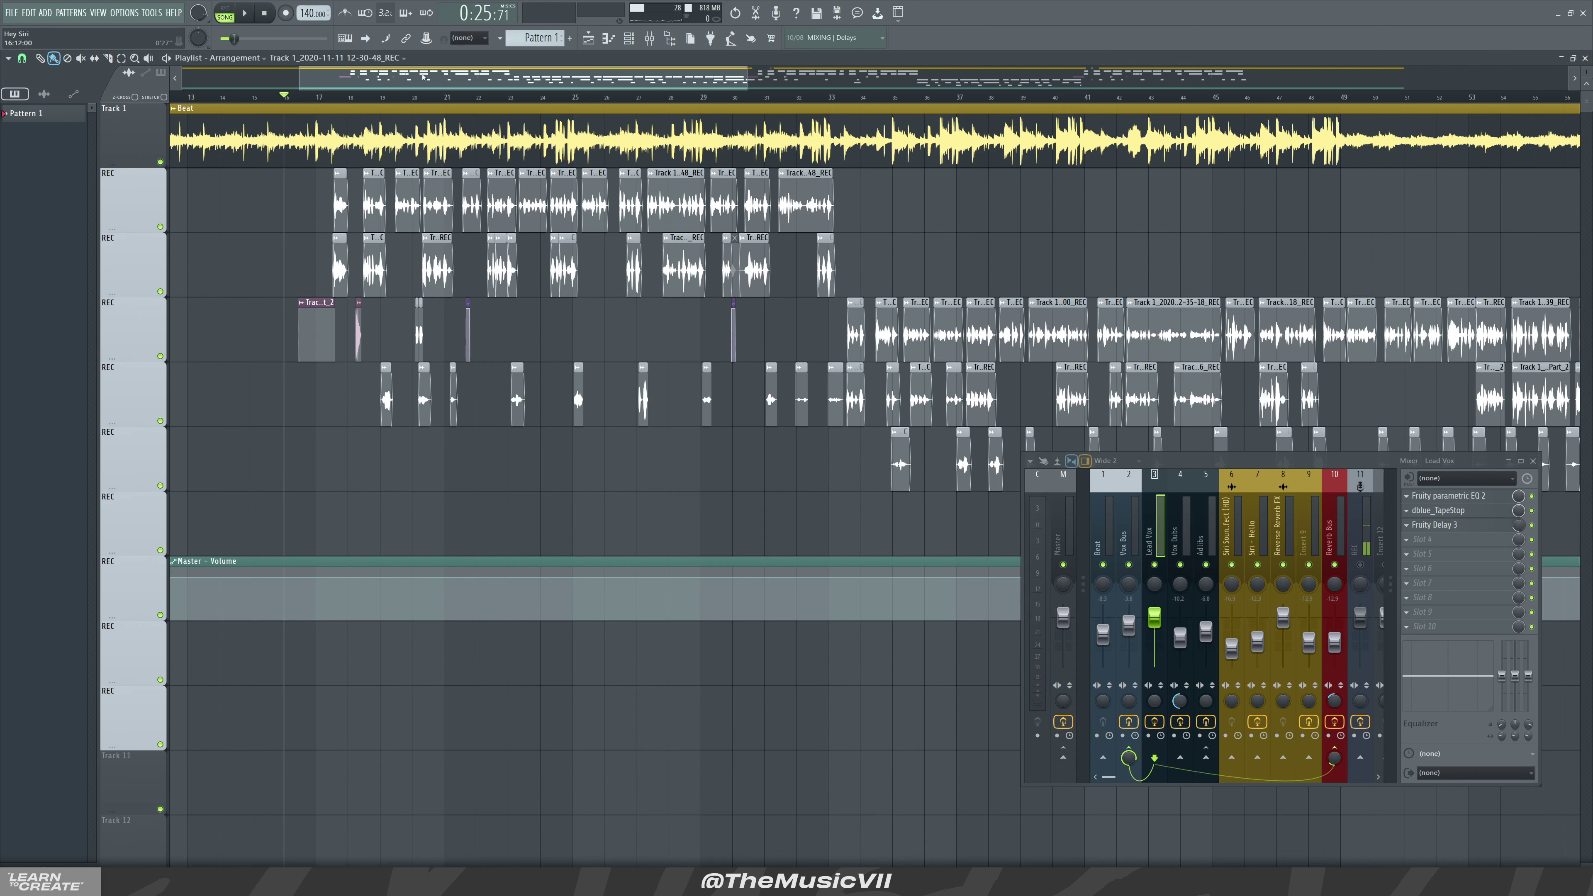
left_click_drag(430, 79, 470, 79)
scroll(659, 239, "down", 8)
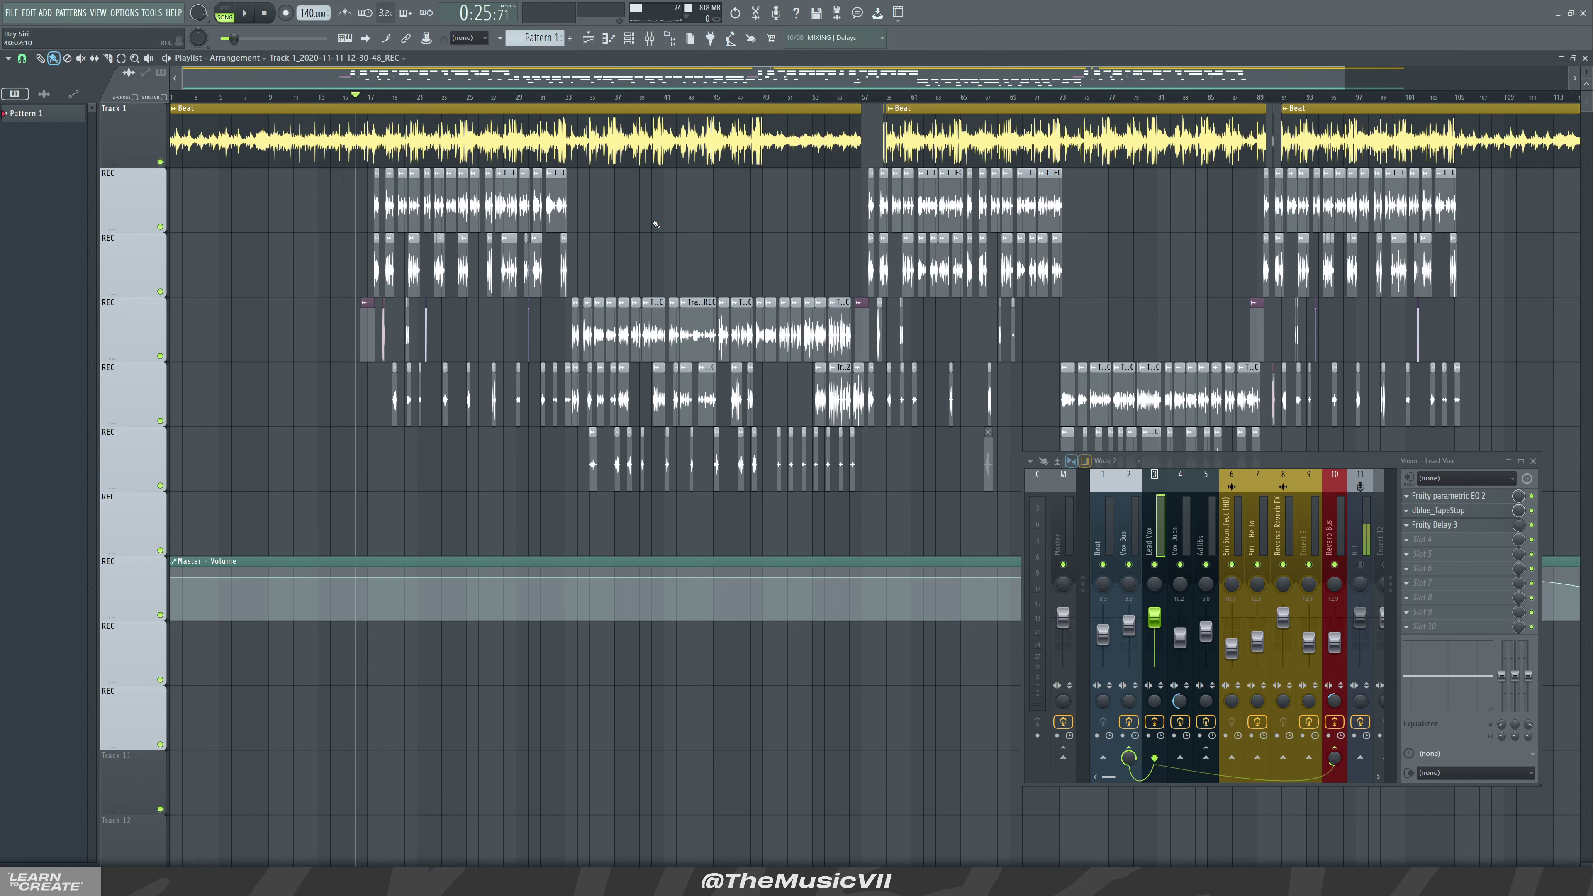
scroll(475, 414, "down", 3)
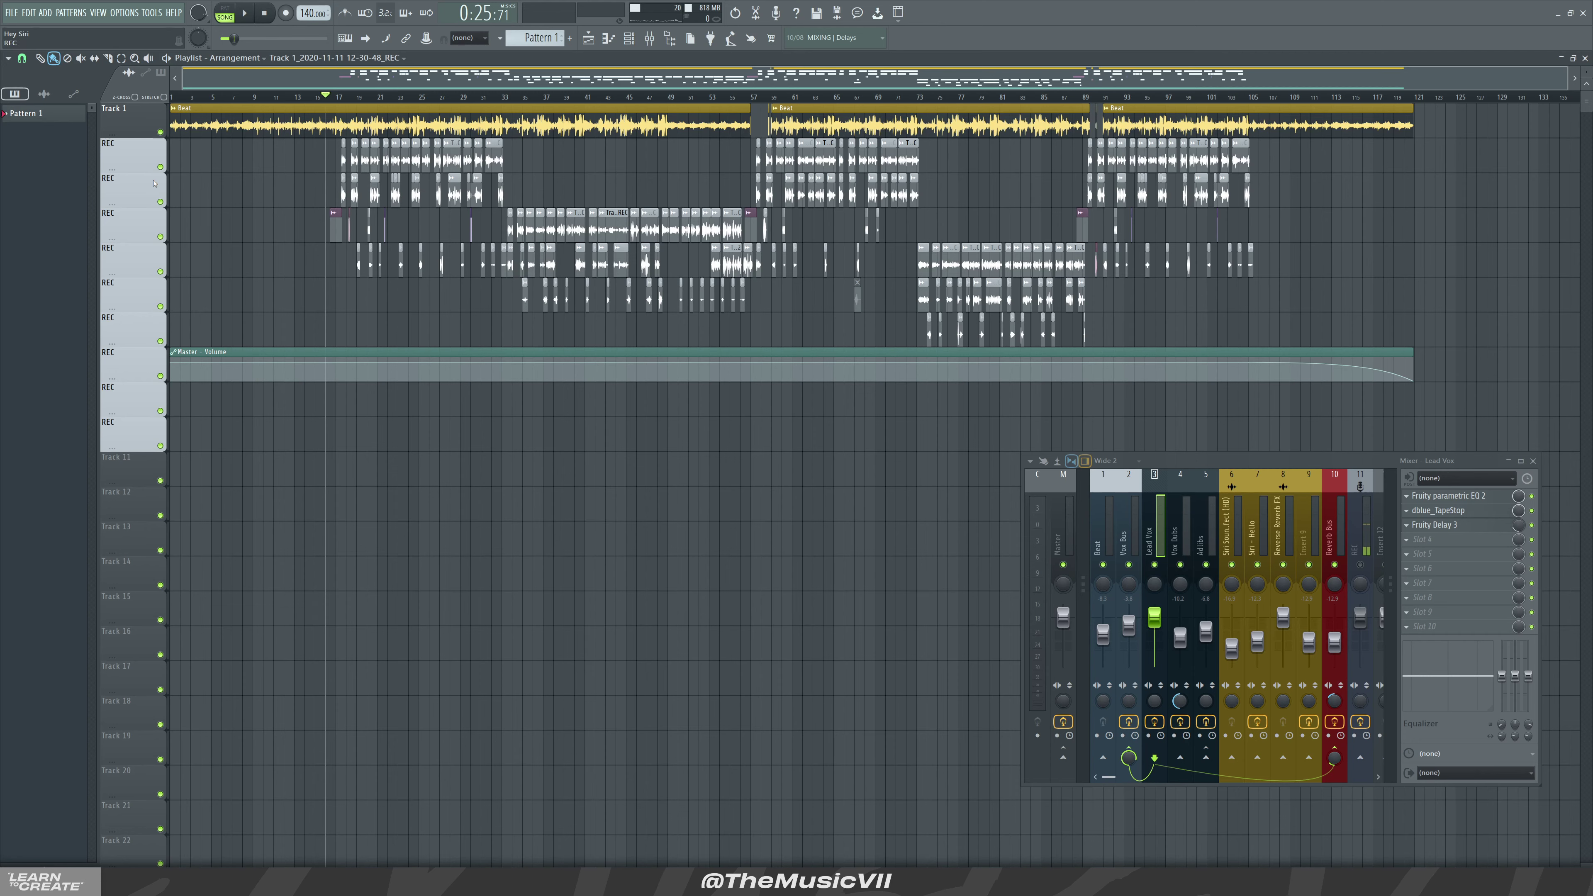
- View the audio track mode's mixer routing options for the second REC playlist track without changing its assignment
right_click(146, 196)
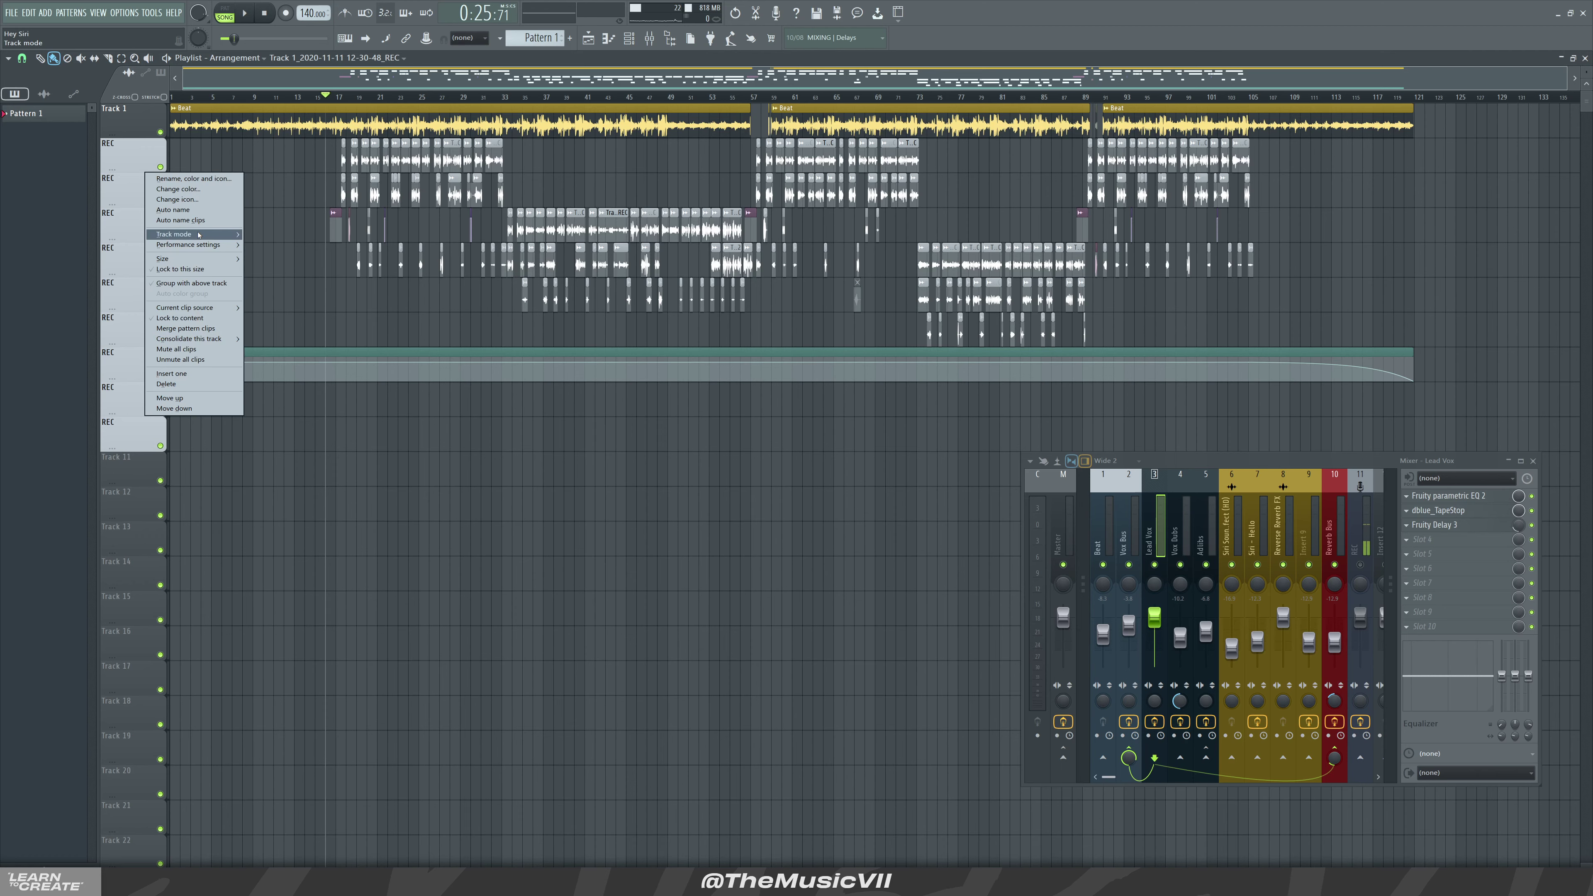
mouse_move(207, 234)
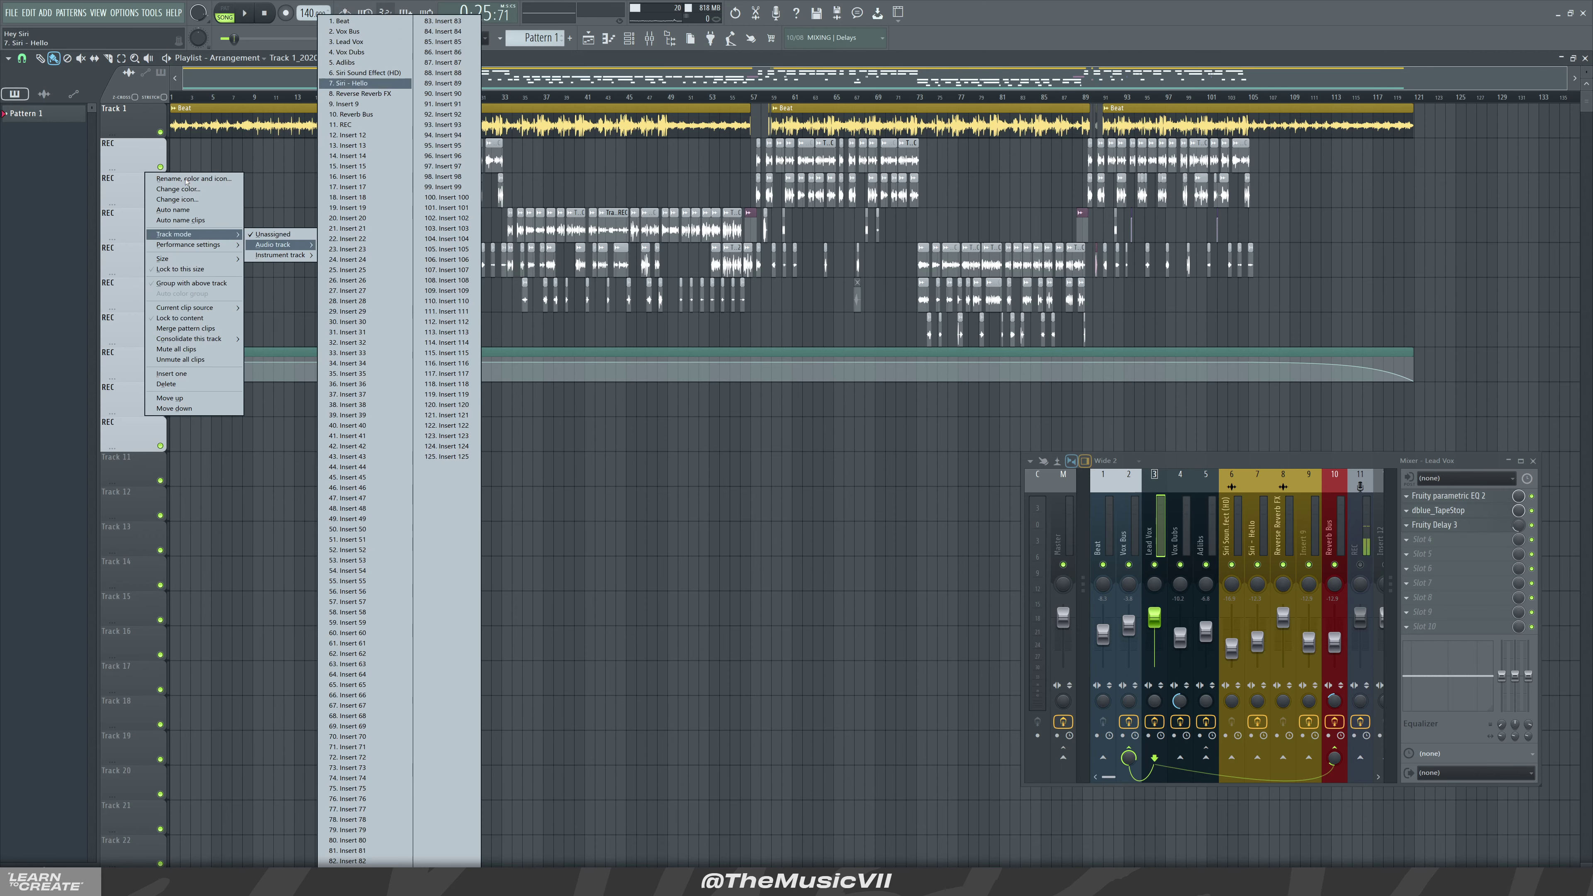
left_click(32, 183)
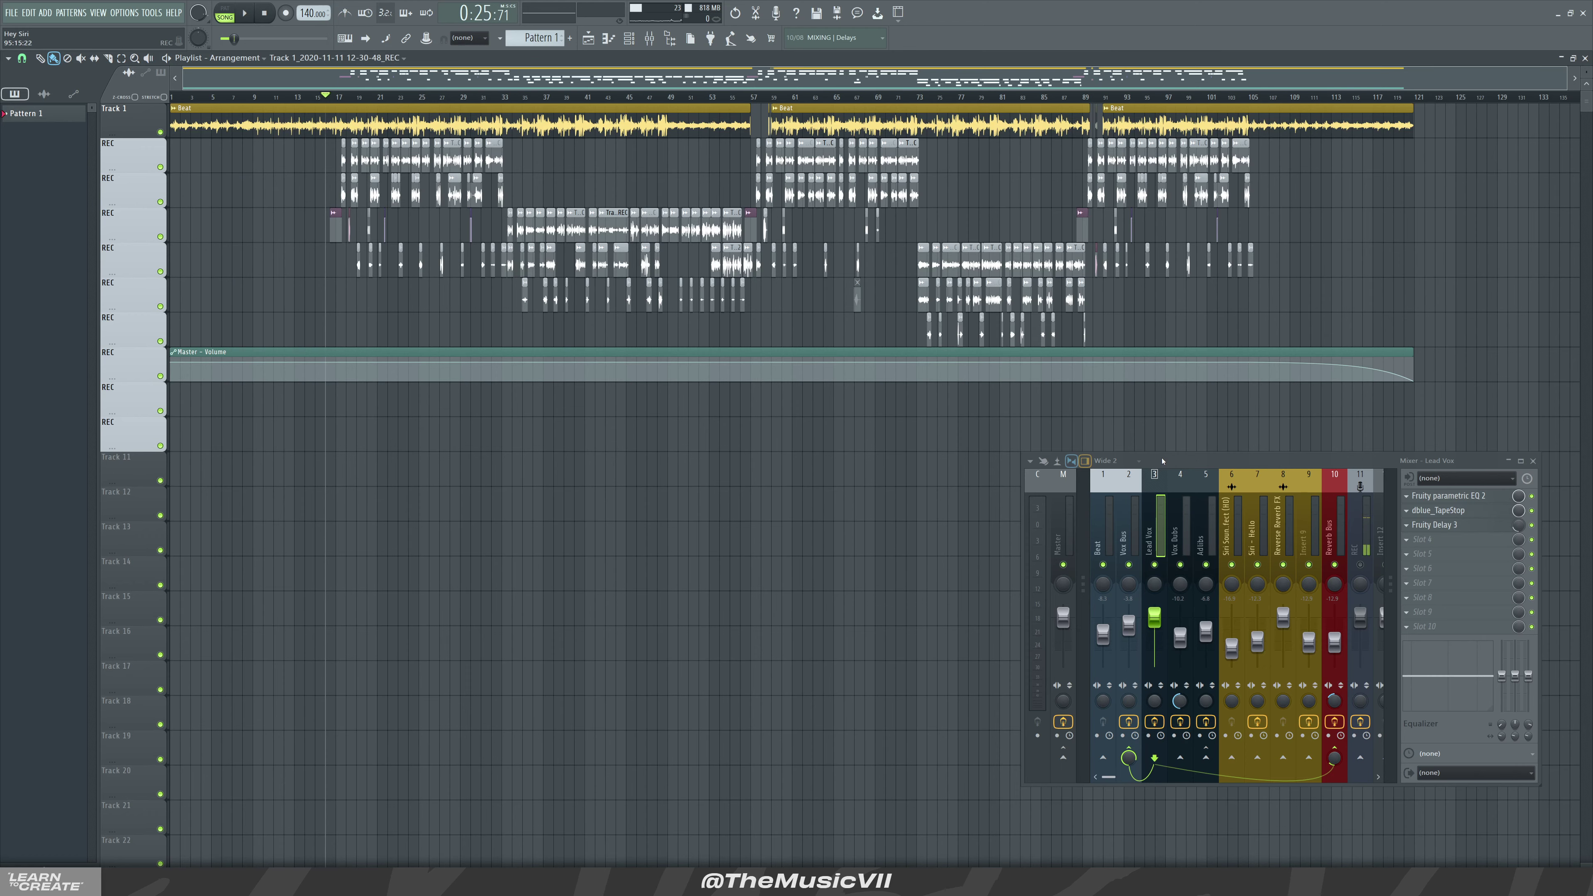
- Move the mixer window just below the vocal clips and widen it to show inserts through 18
left_click_drag(1162, 461, 789, 442)
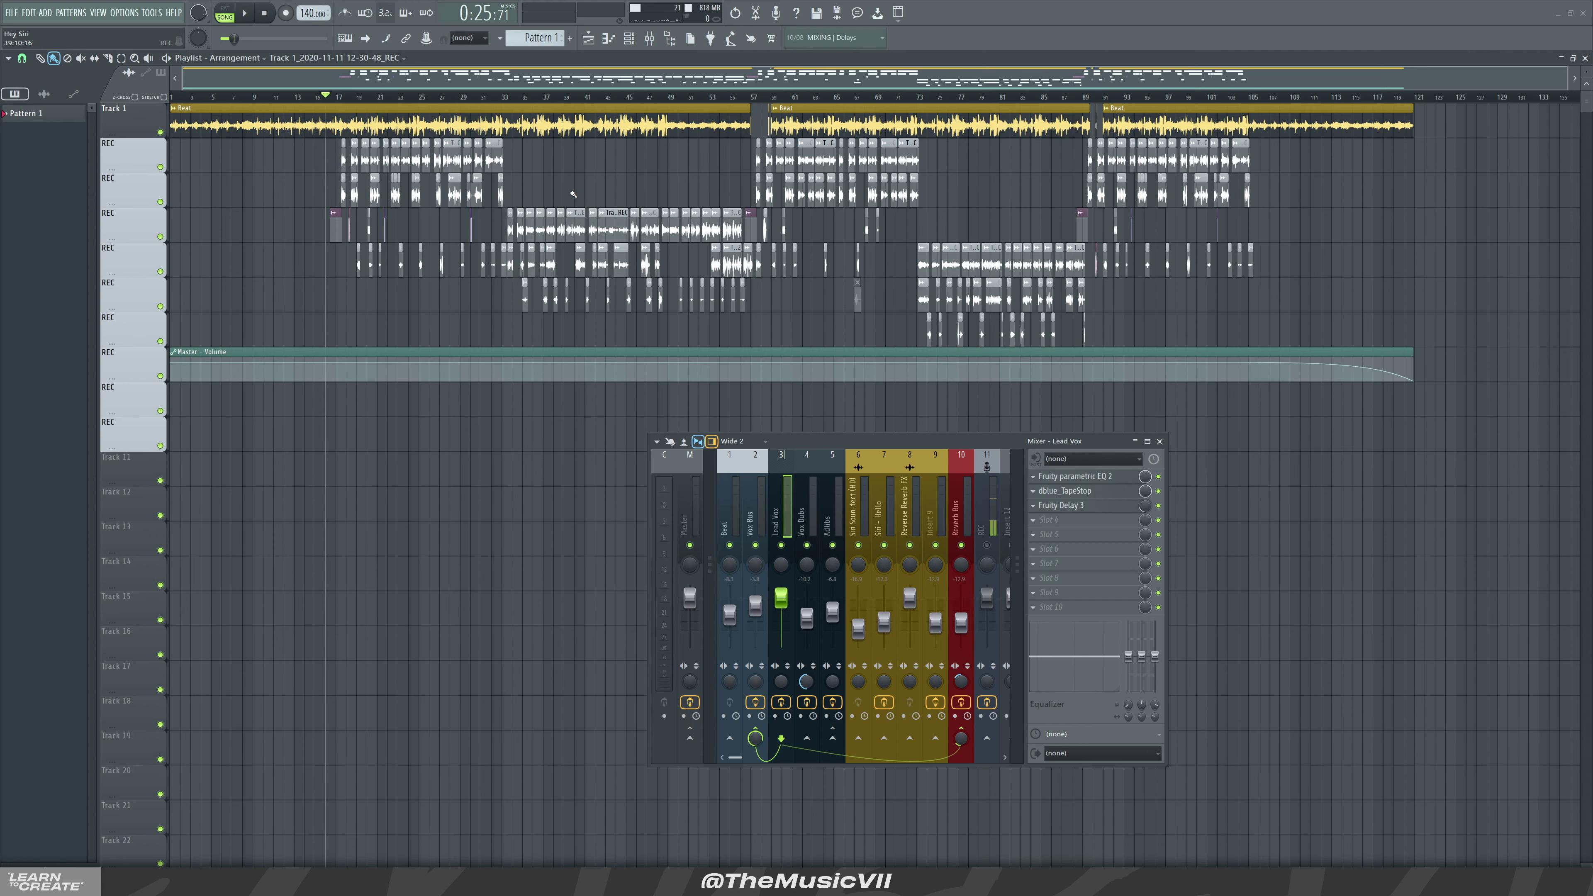
left_click_drag(831, 443, 557, 359)
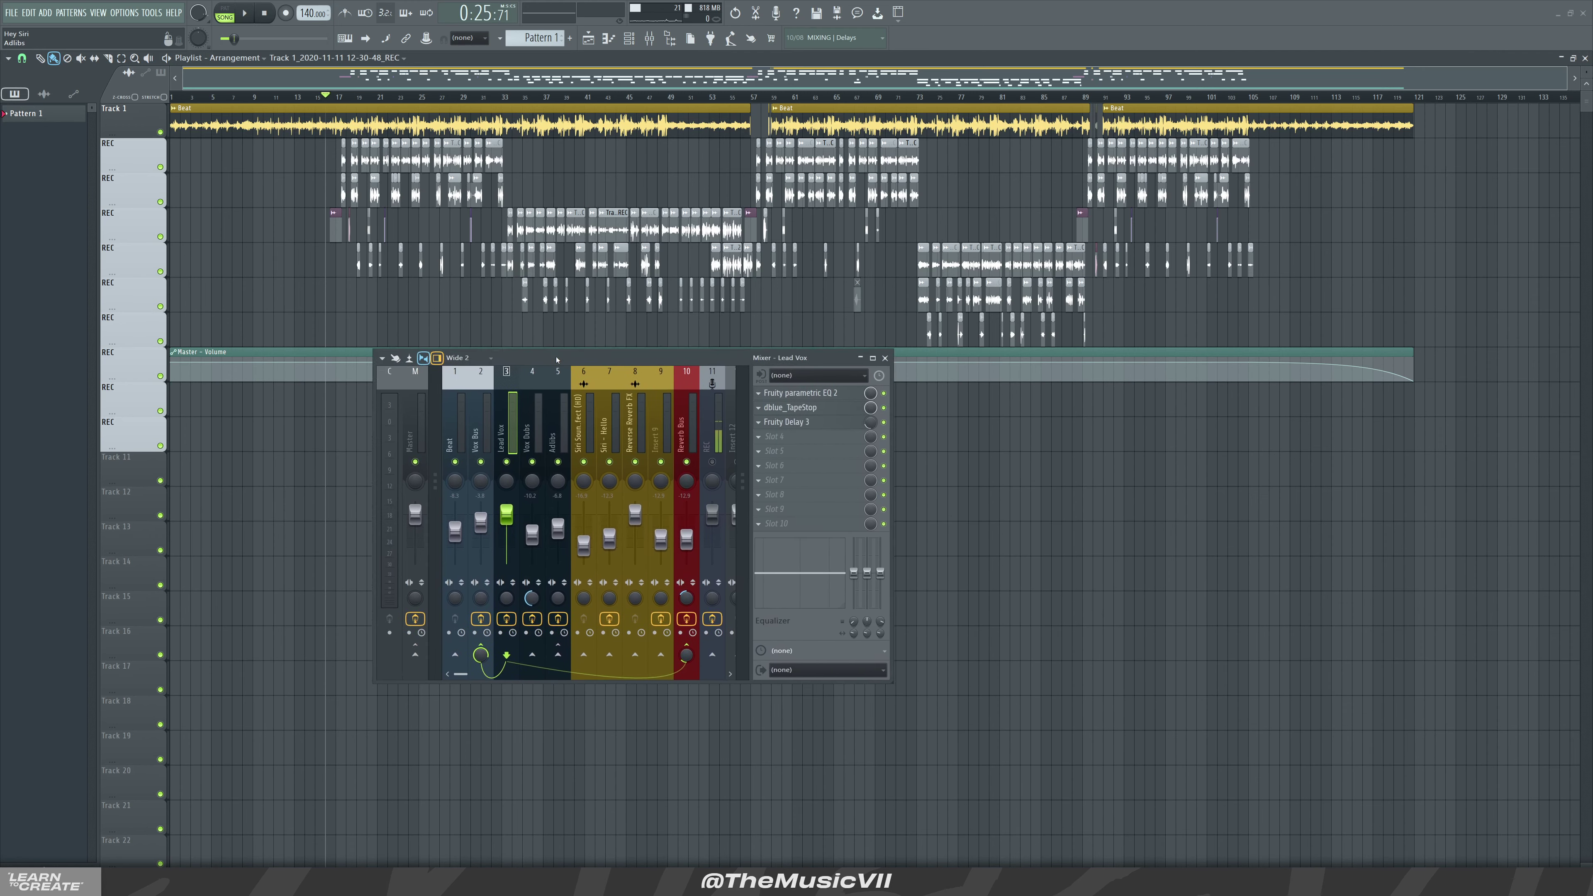
left_click_drag(892, 682, 1060, 693)
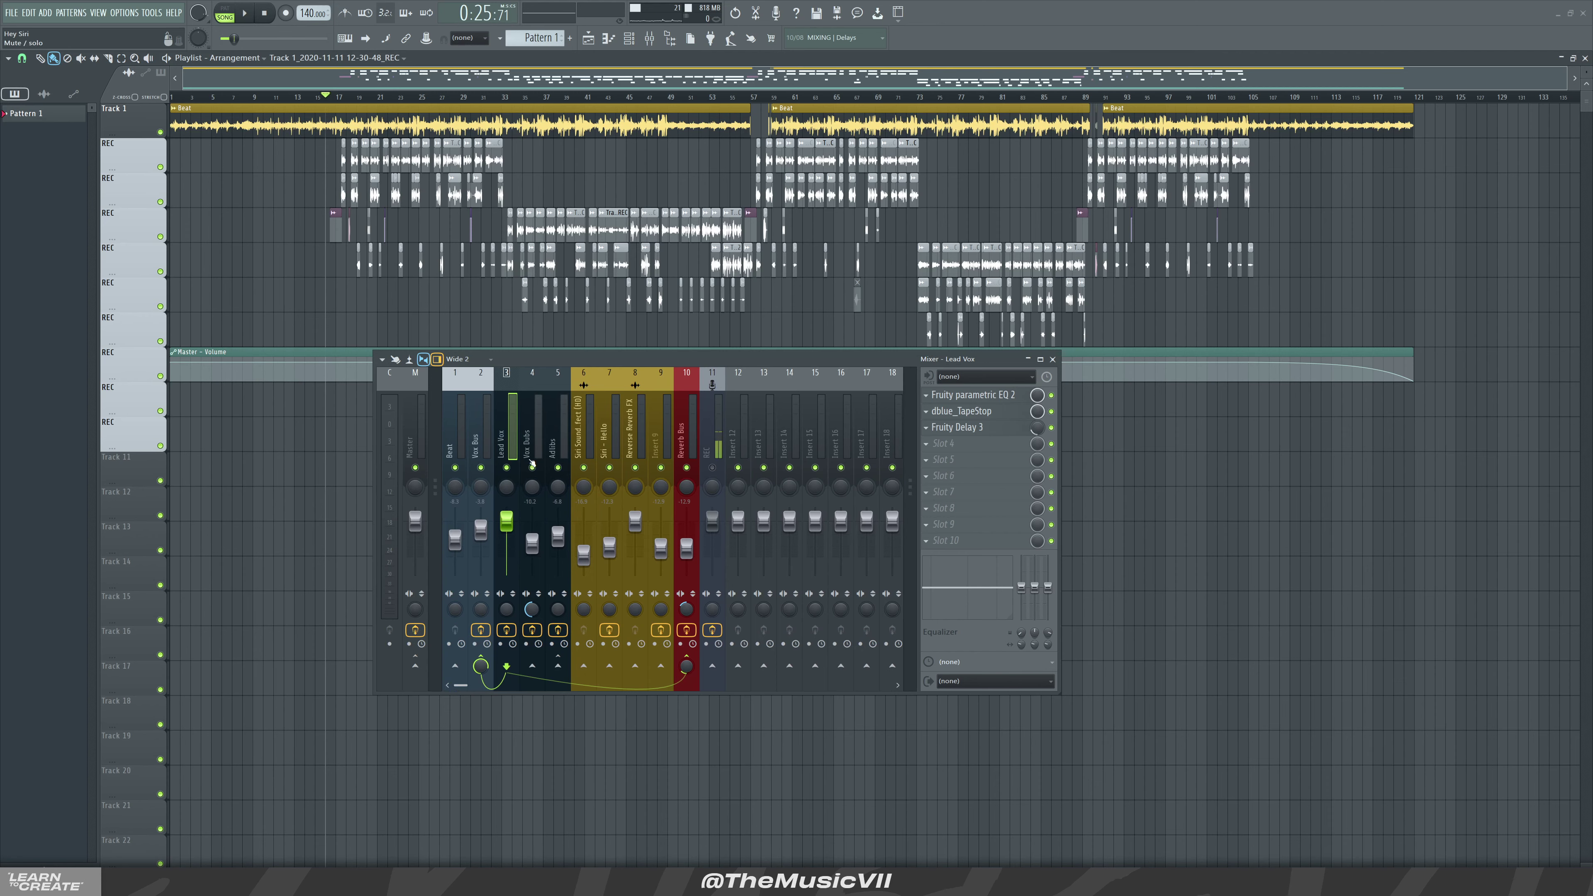
- Review the mixer routing and effect chains of the Beat, Vox Bus, Lead Vox, Vox Dubs and Siri - Hello inserts
left_click(458, 423)
left_click(478, 432)
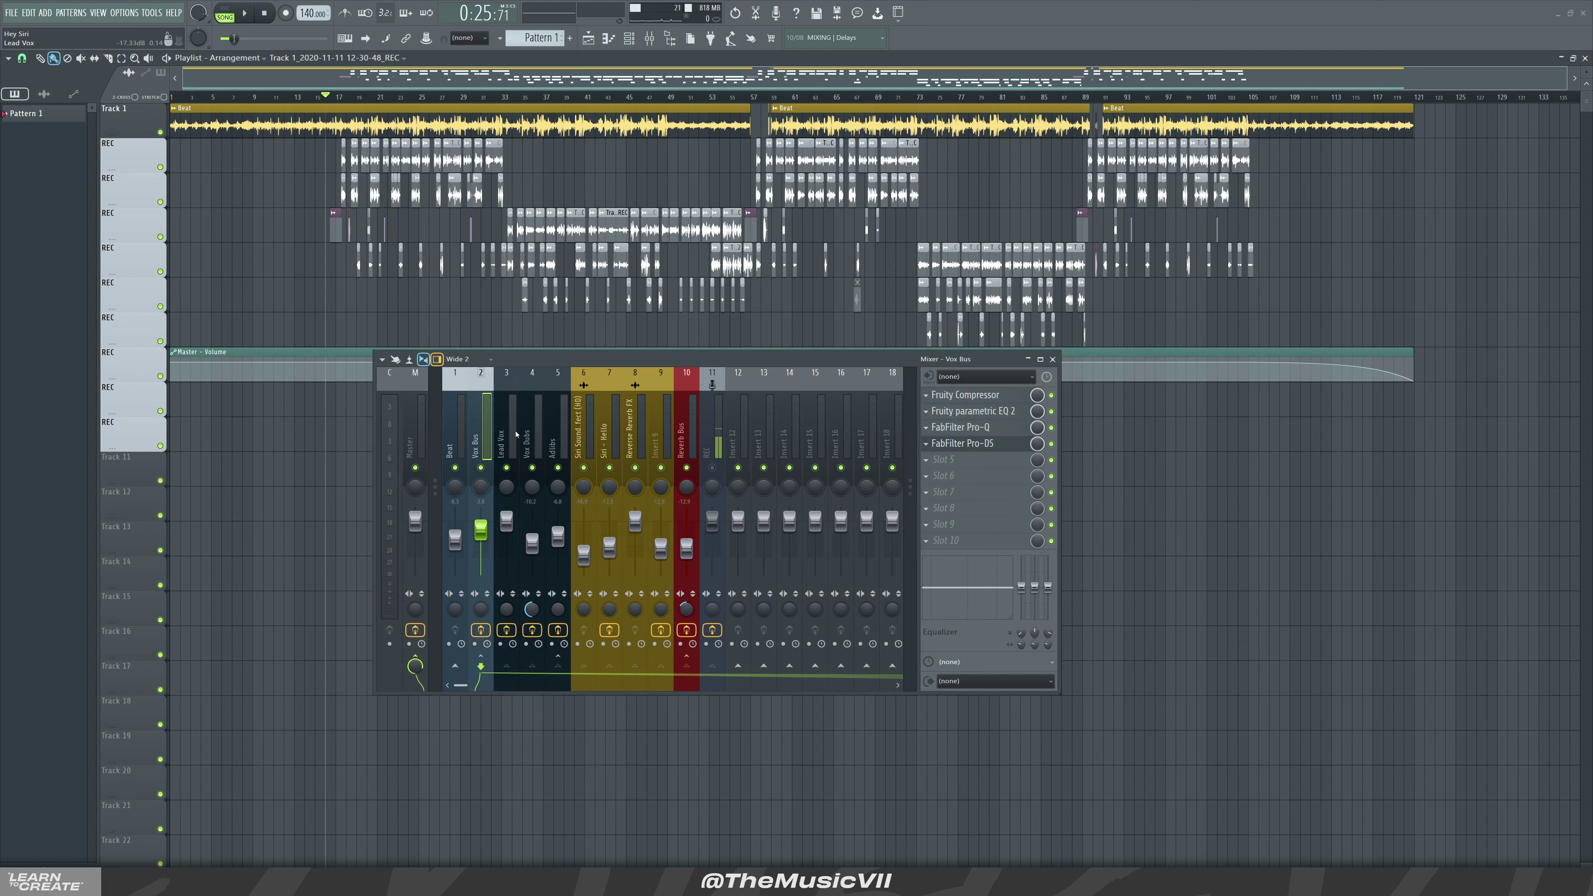
left_click(505, 432)
left_click(538, 432)
left_click(472, 436)
left_click(614, 414)
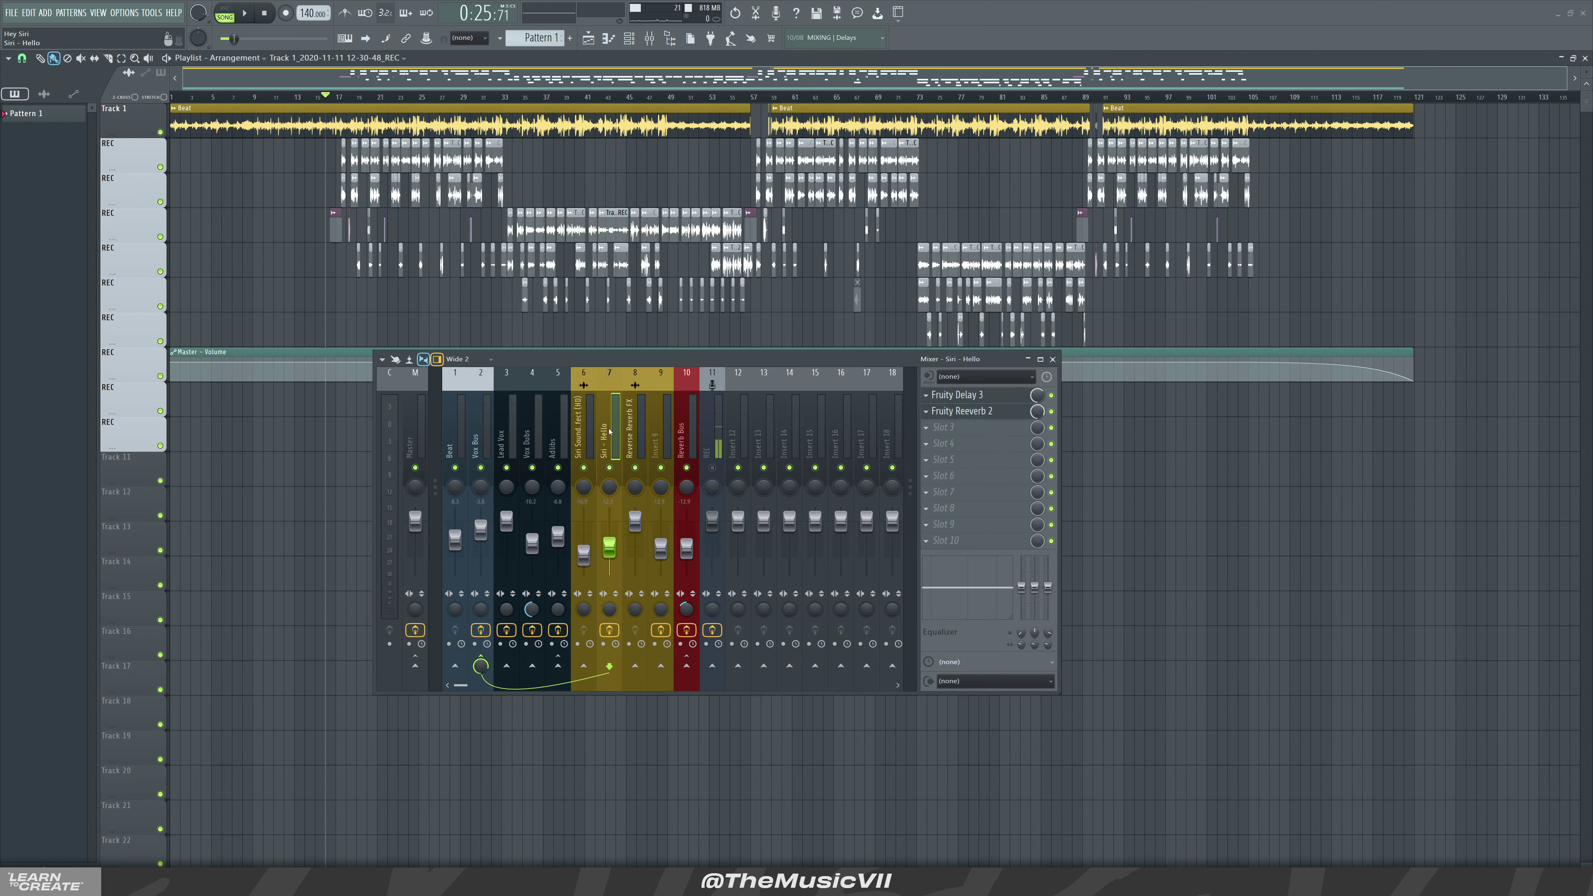
- Play the first vocal section, replay it from near its start, and stop playback
scroll(380, 208, "up", 5)
left_click(267, 98)
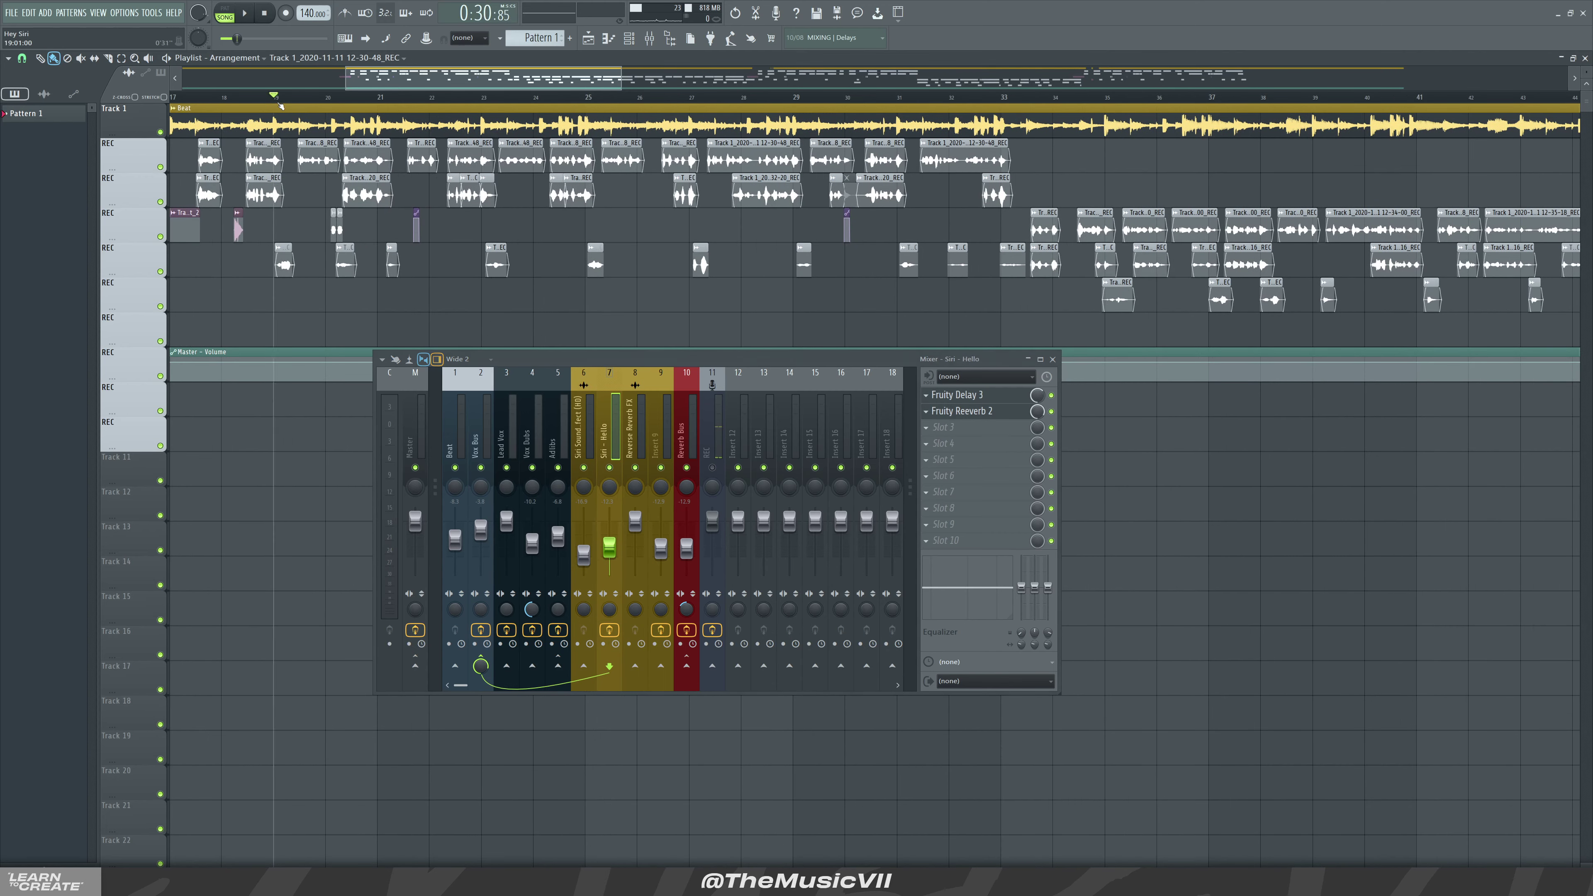
key("space")
scroll(684, 210, "left", 1)
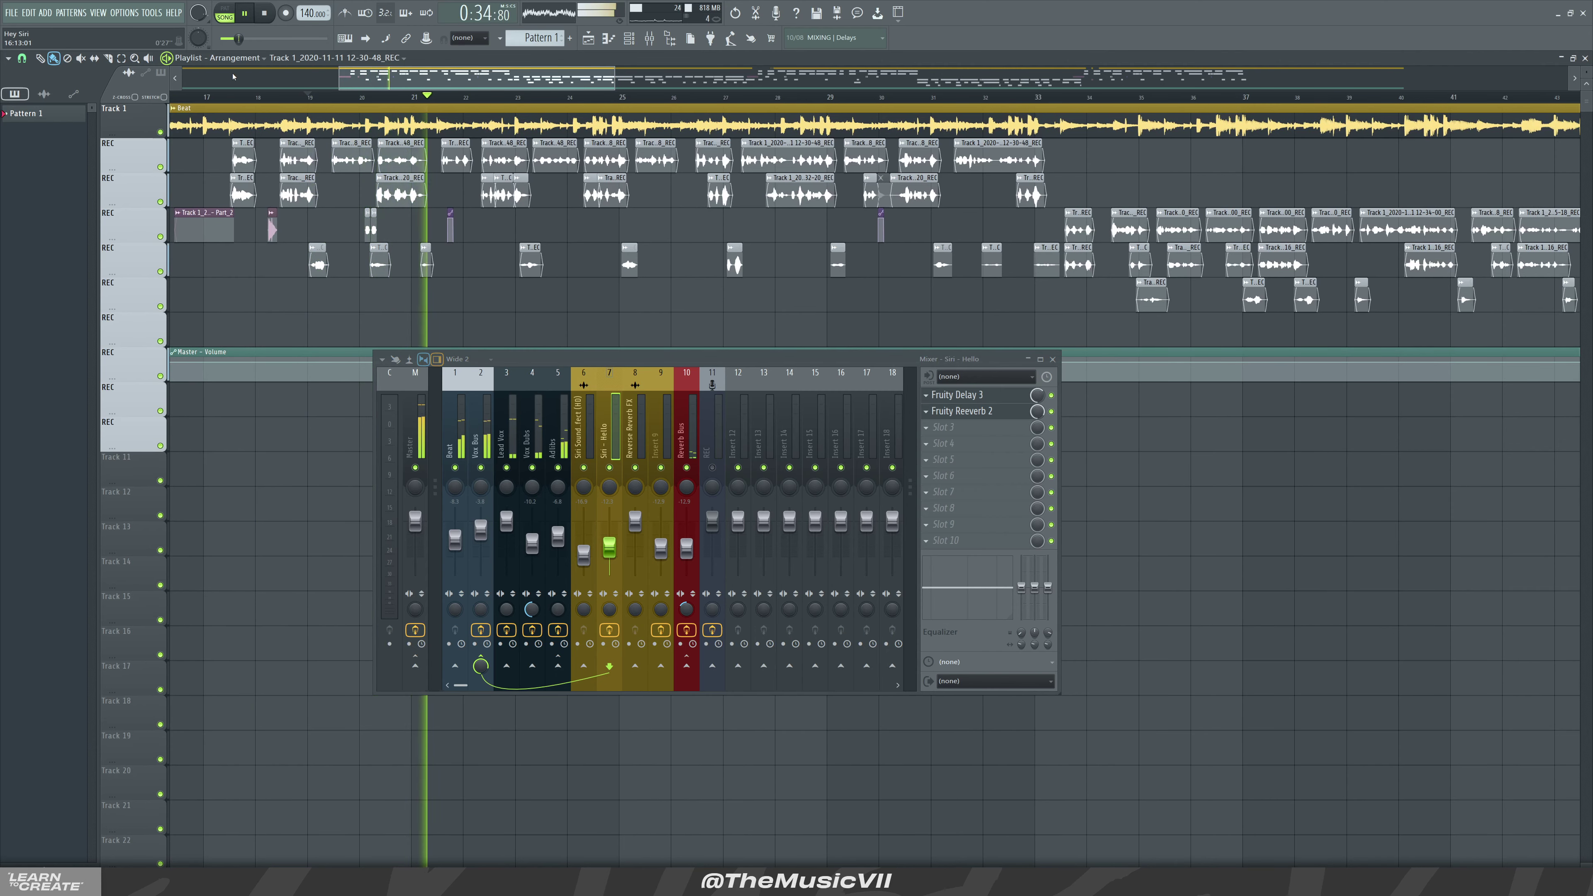
left_click(263, 98)
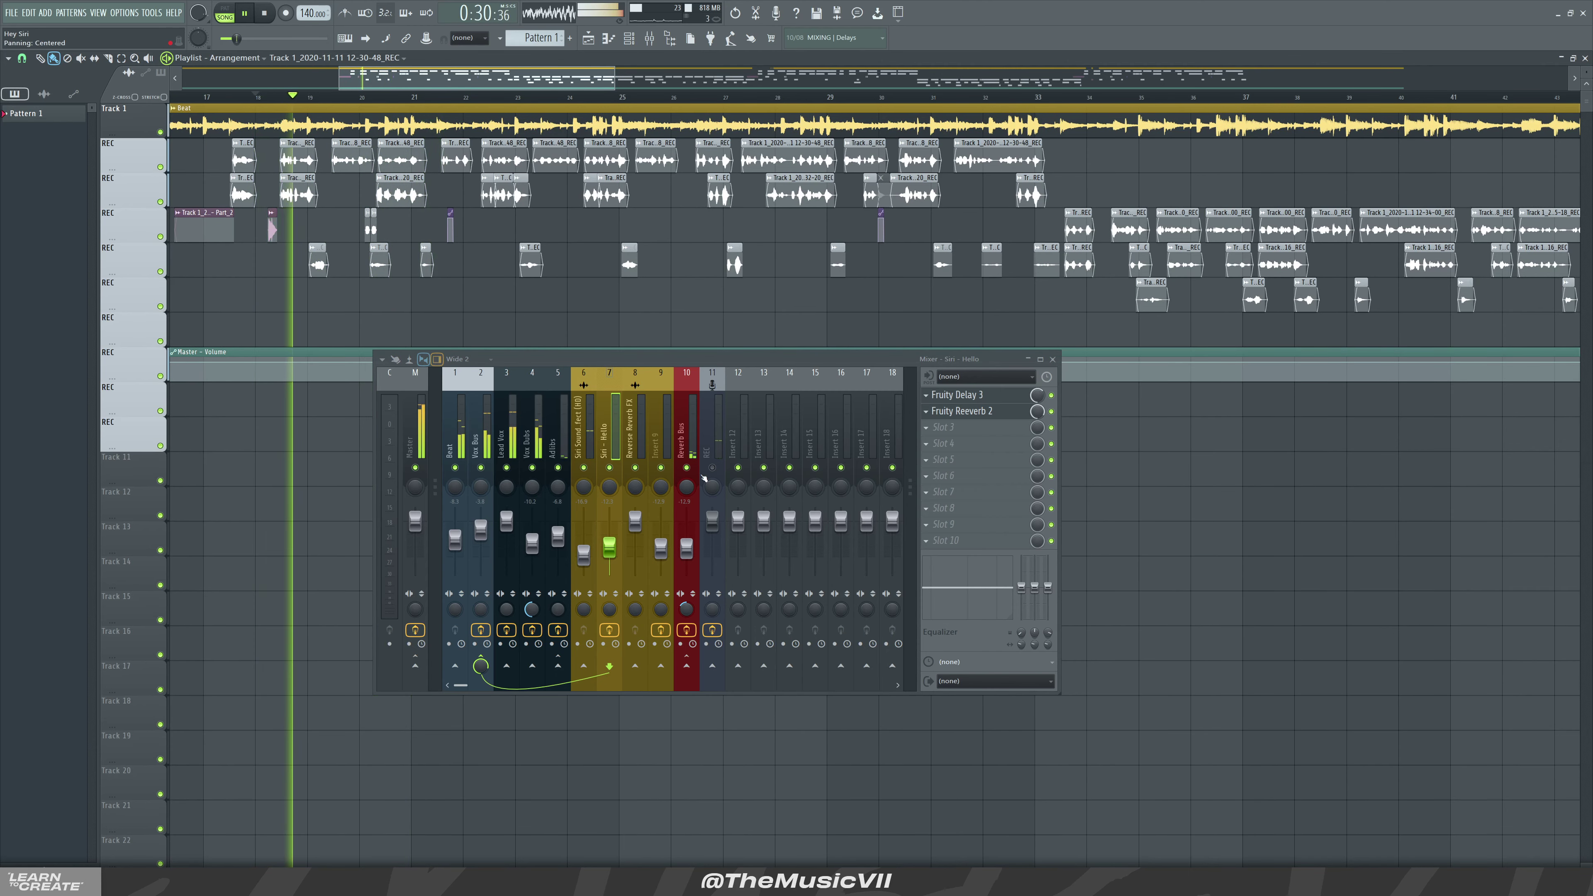
key("space")
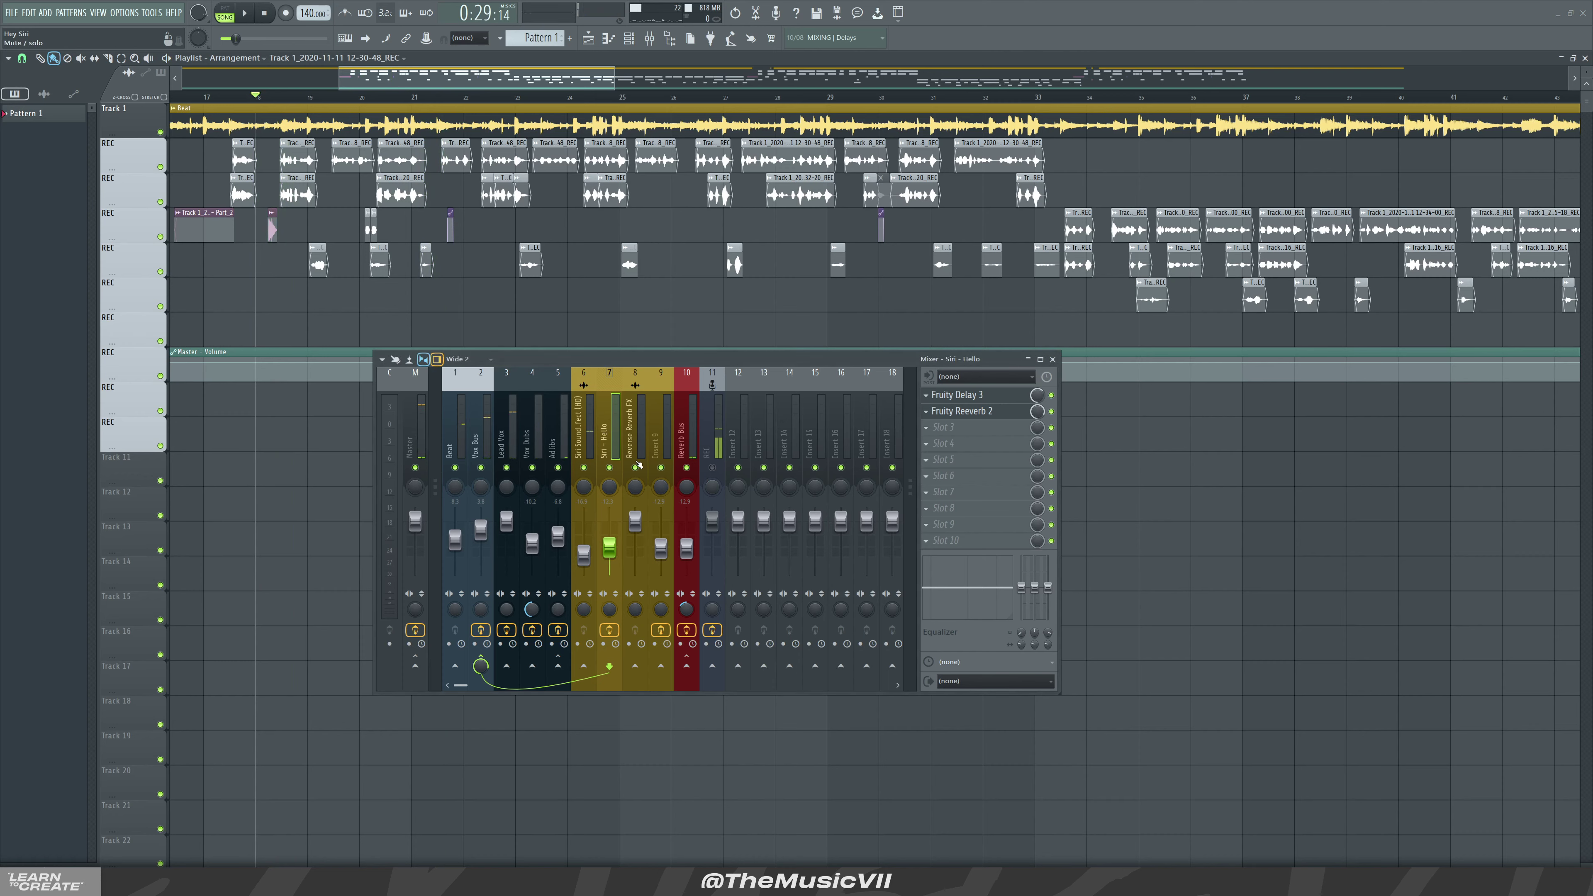
- Inspect the yellow sound-effect inserts, including Reverse Reverb FX and Siri Sound Effect (HD), and the Reverb Bus insert
left_click(652, 455)
left_click(632, 443)
left_click(588, 433)
left_click(633, 436)
left_click(659, 440)
left_click(685, 440)
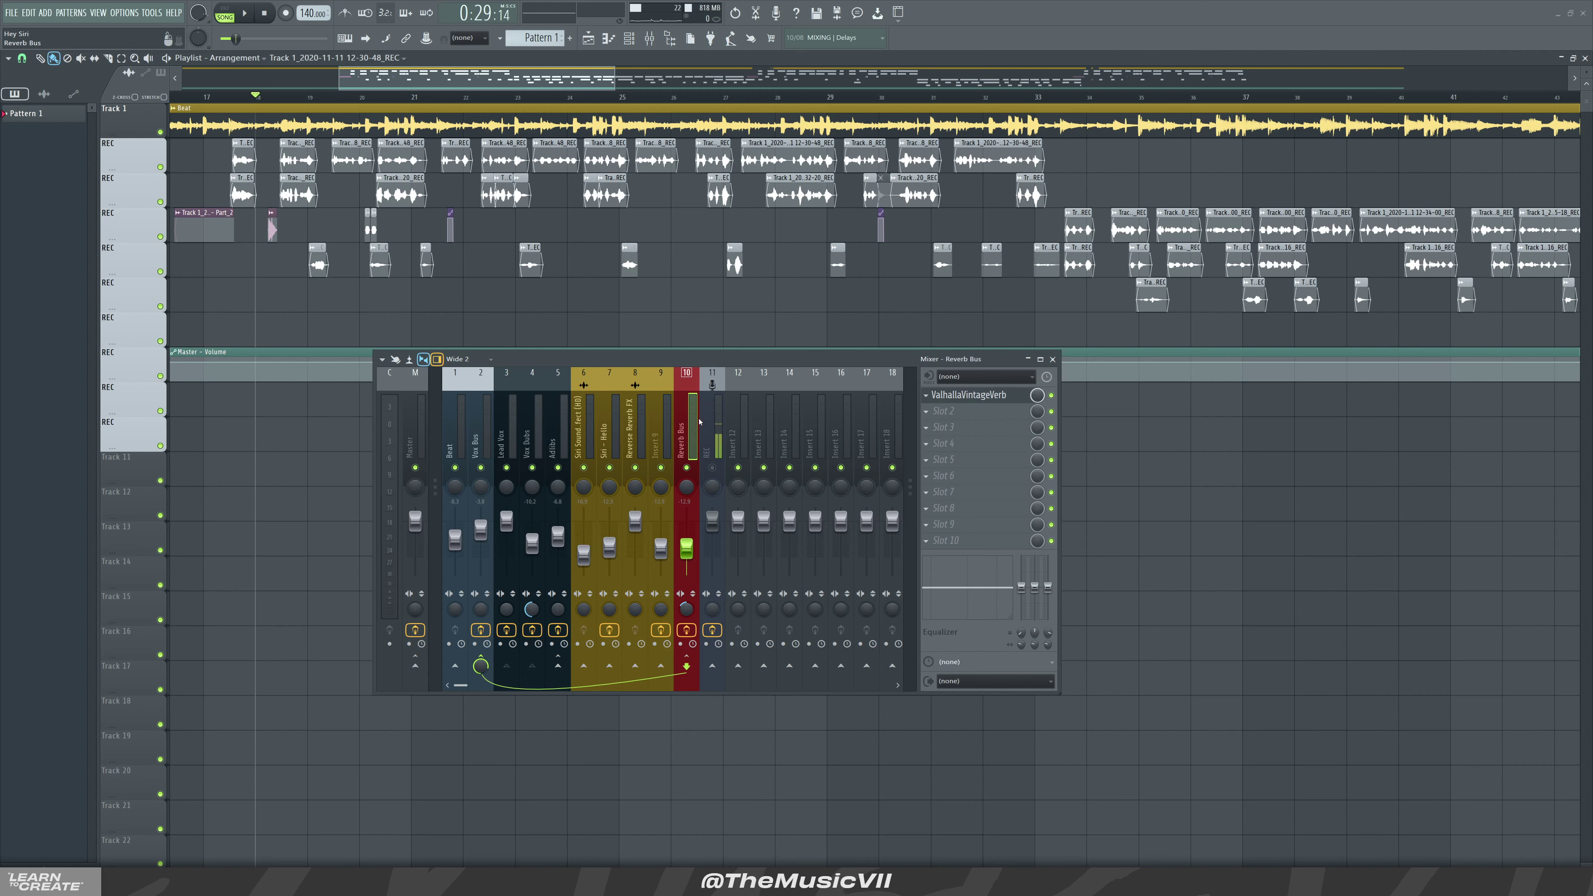
- Step through the Vox Bus, Lead Vox, Vox Dubs and Adlibs inserts to examine their effects and routing
left_click(480, 439)
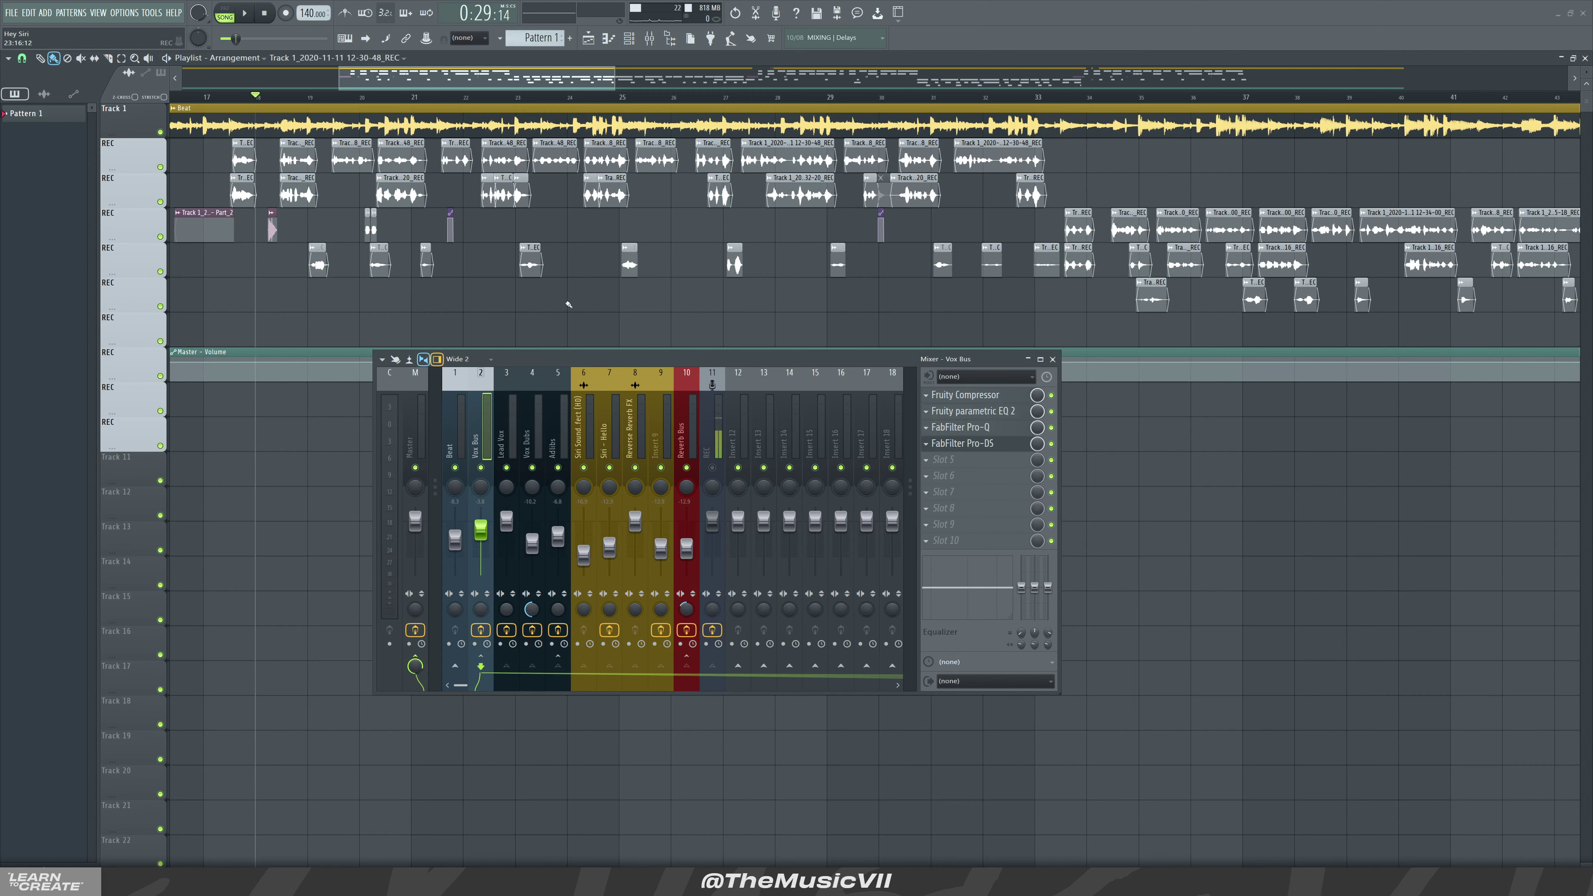
key("Page_Down")
left_click(506, 438)
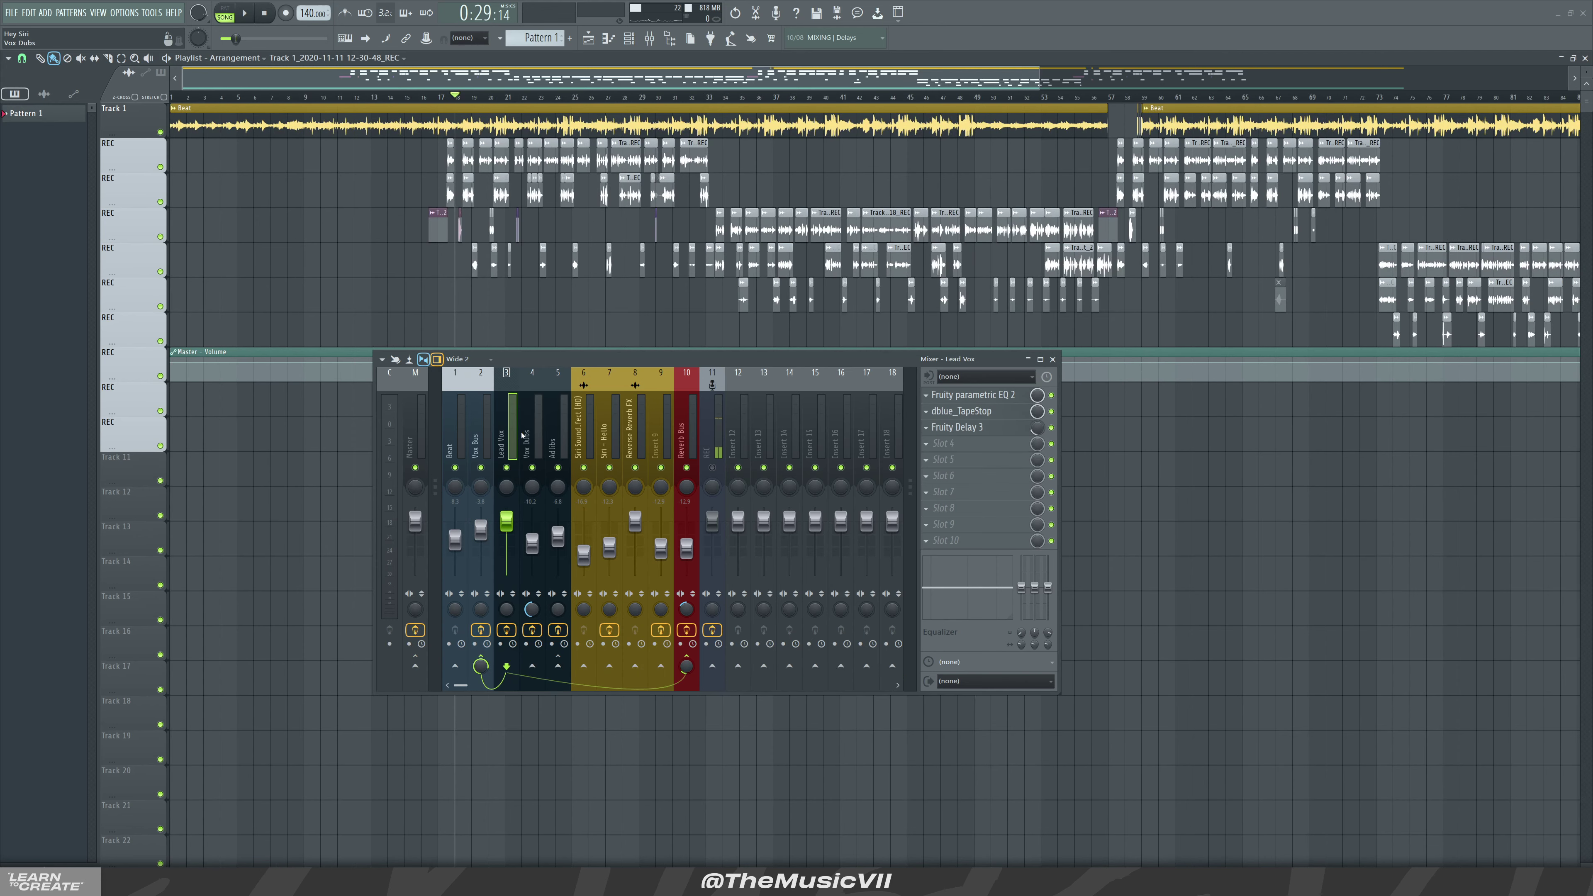
left_click(539, 423)
left_click(584, 419)
key("Right")
key("Right")
key("Right")
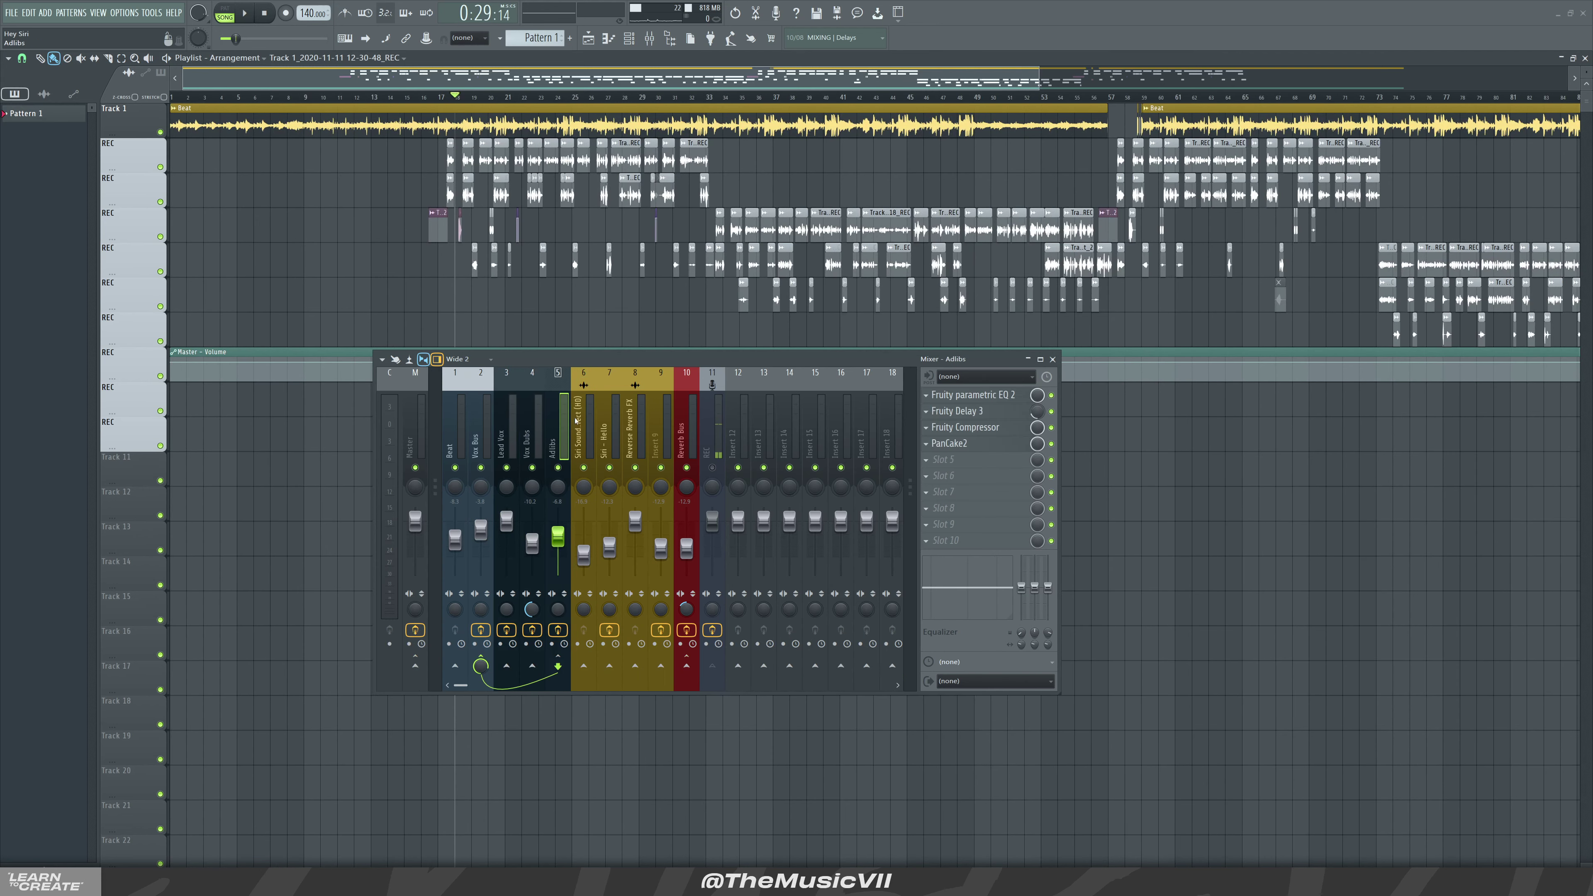
- Trace the signal path from the vocal inserts back through the Vox Bus to the Master, and select Lead Vox
key("Left")
key("Left")
key("Left")
key("Left")
key("Left")
key("Left")
key("Left")
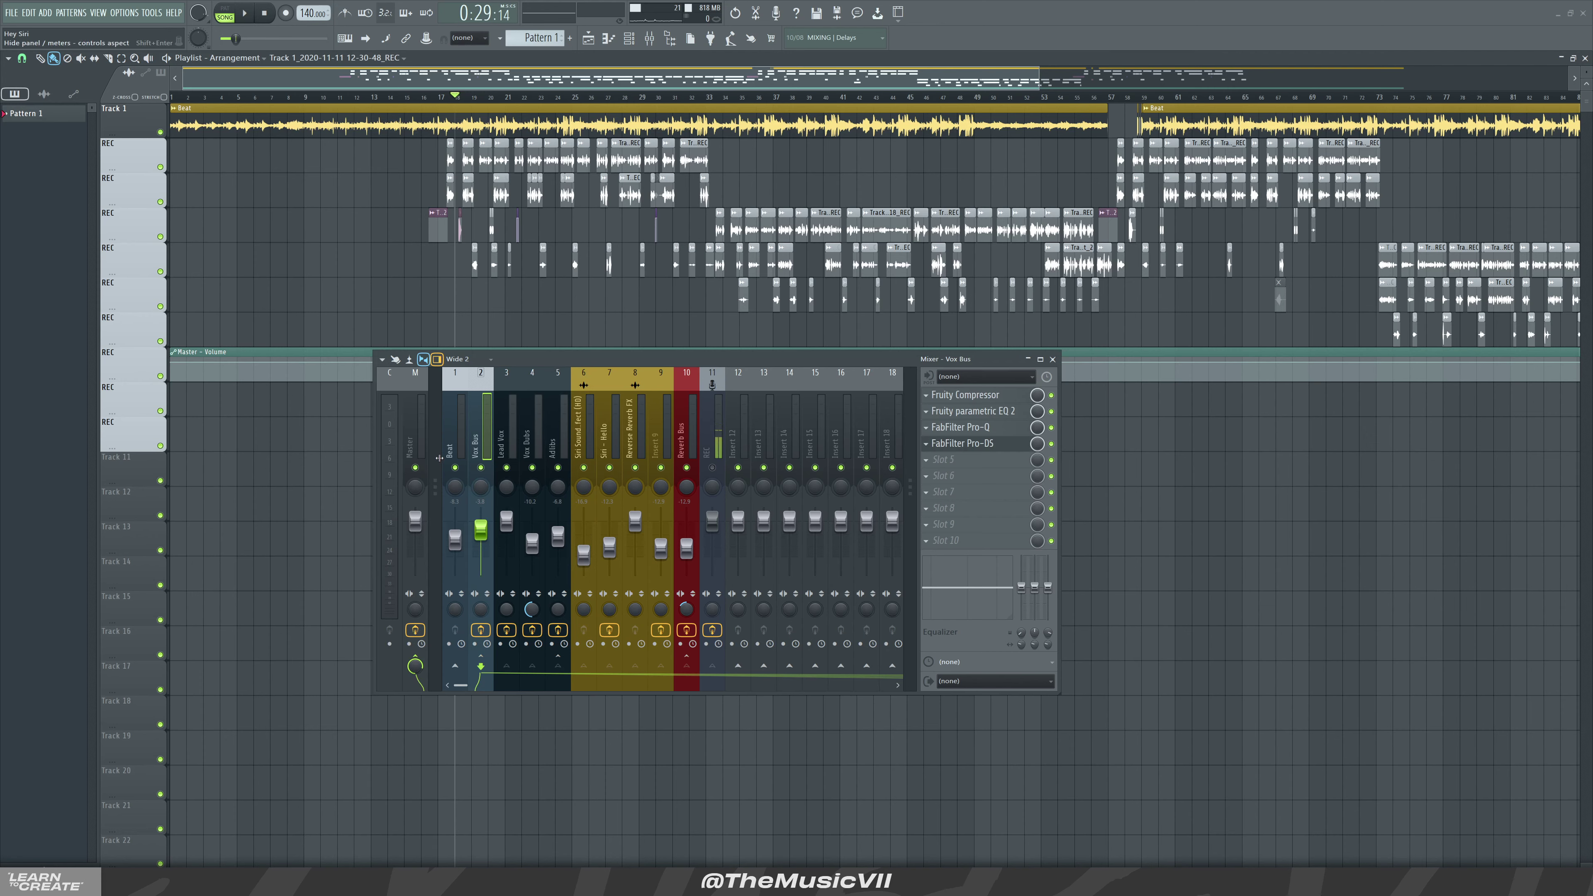
left_click(421, 444)
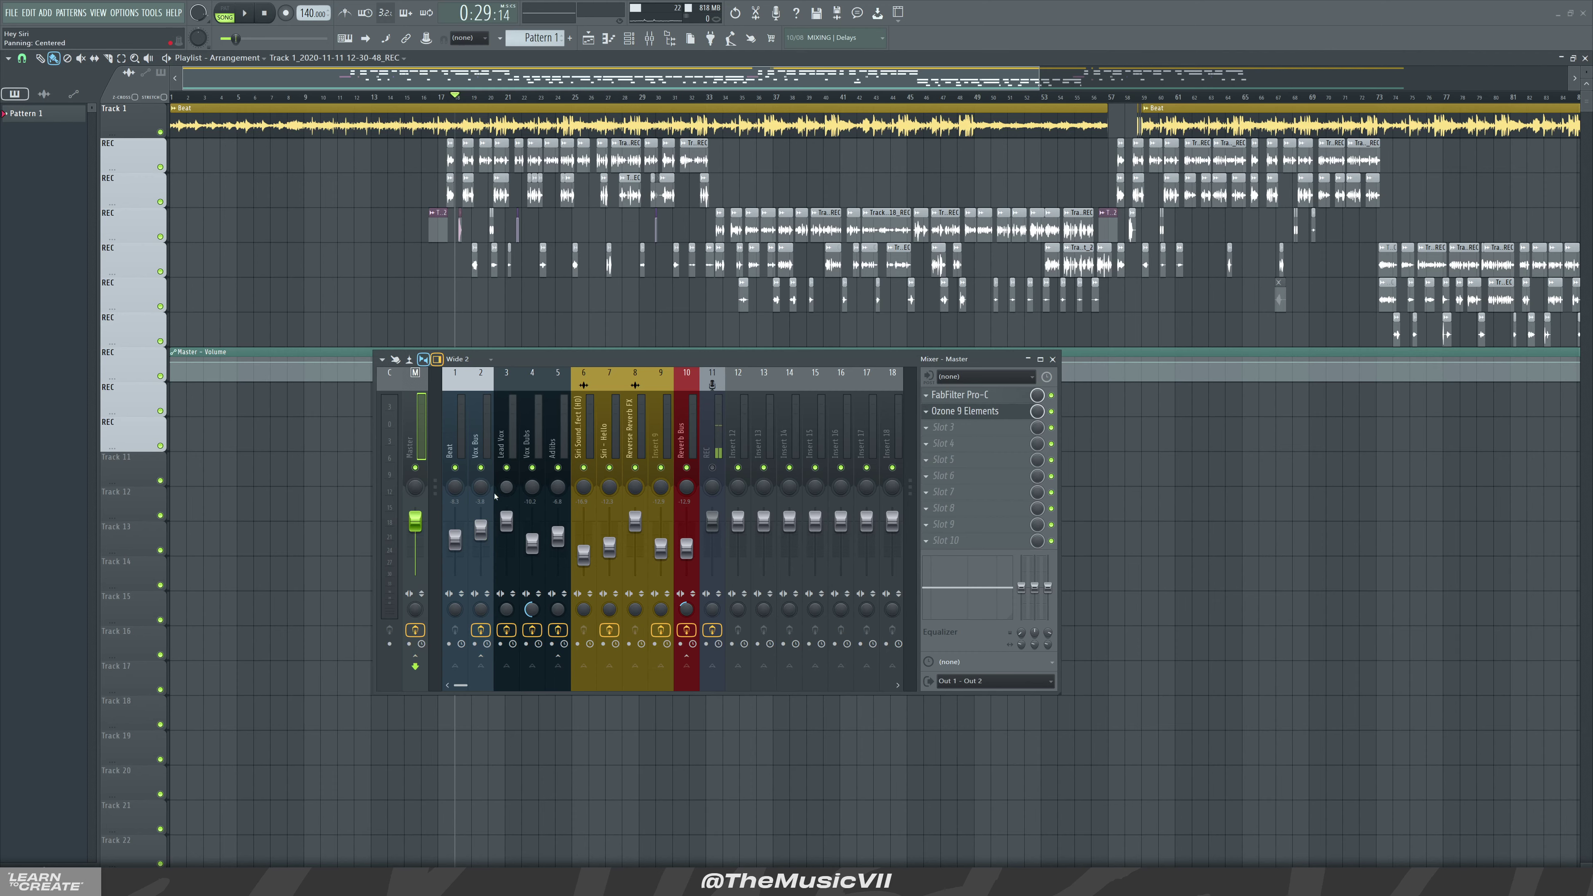
left_click(498, 433)
- Move the mixer window just below the Master - Volume automation clip and narrow it to show inserts through 11
scroll(686, 346, "down", 2)
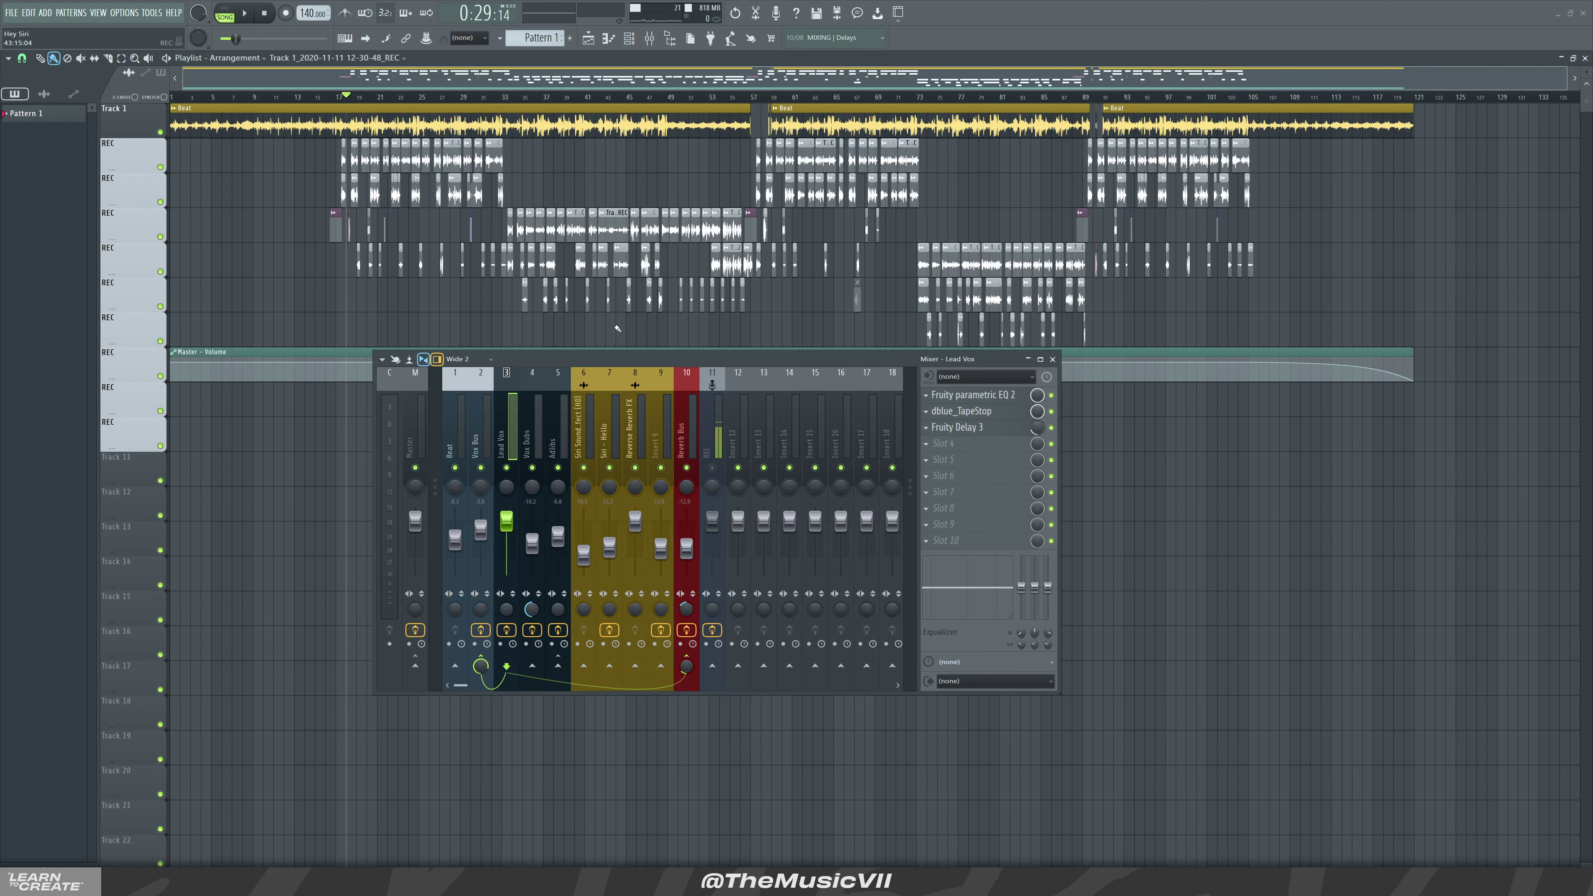
left_click_drag(685, 357, 696, 398)
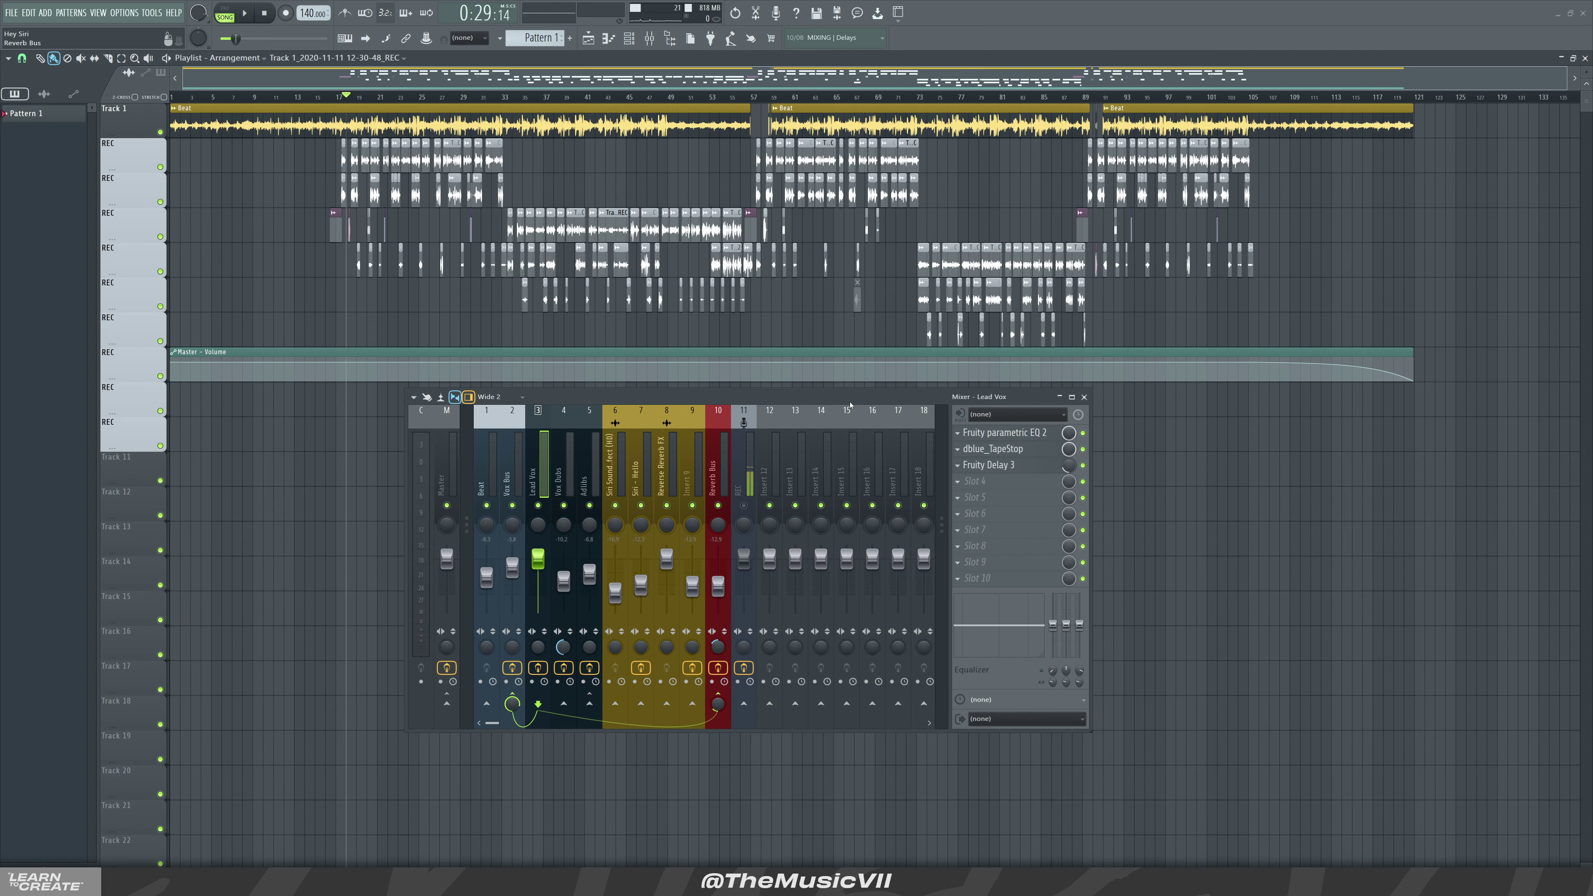
left_click_drag(1091, 727, 914, 740)
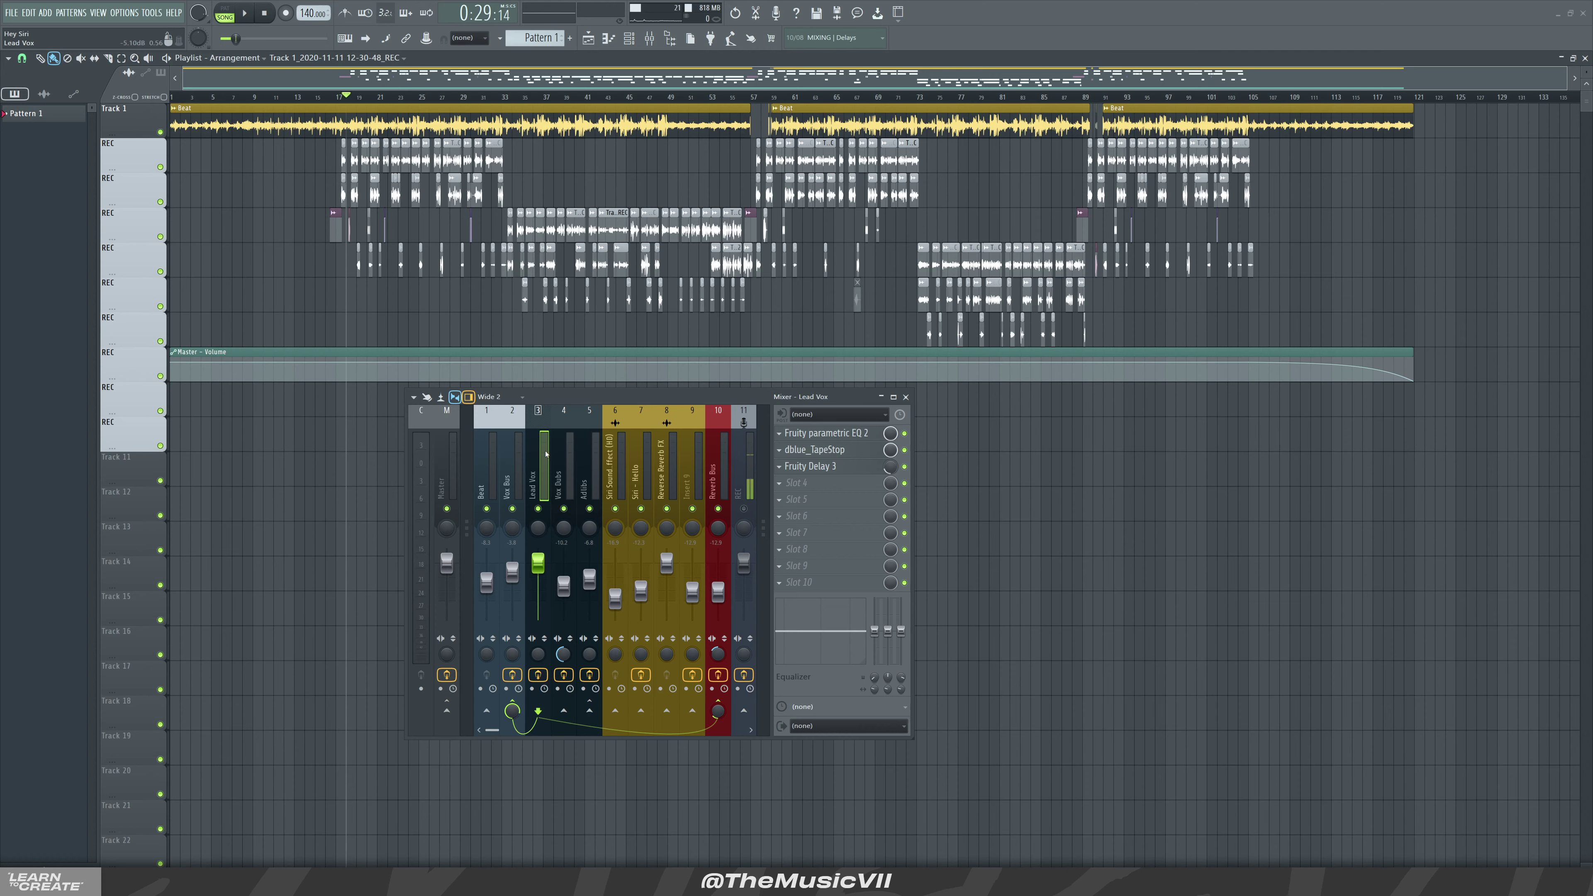
- Compare the effect chains and bus routing of the Lead Vox and Vox Dubs inserts
left_click(558, 482)
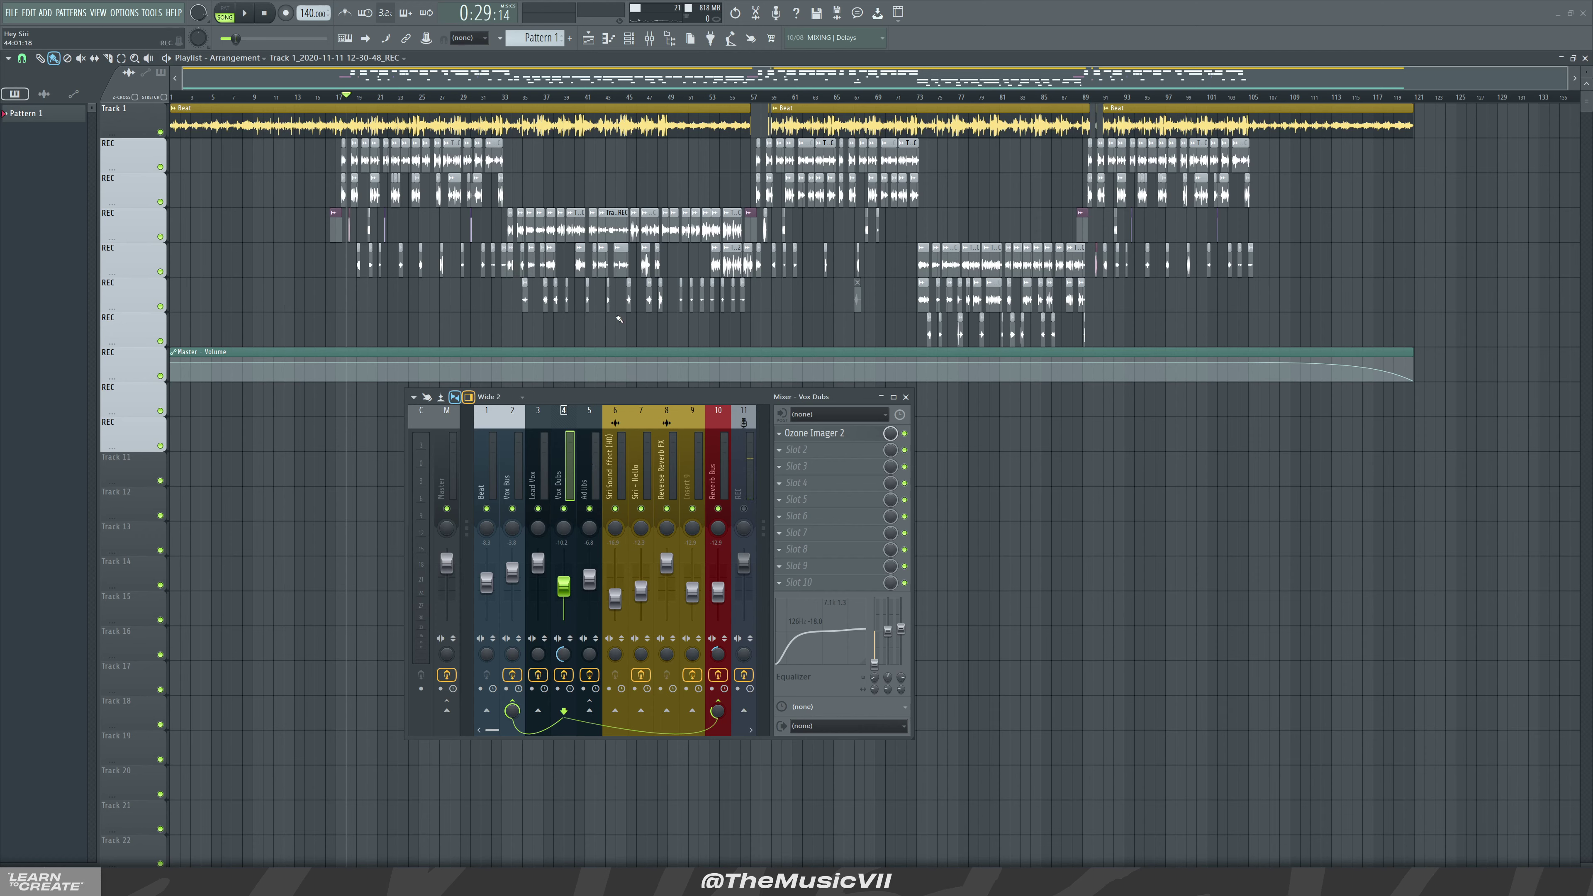
left_click(539, 476)
left_click(520, 476)
left_click(539, 471)
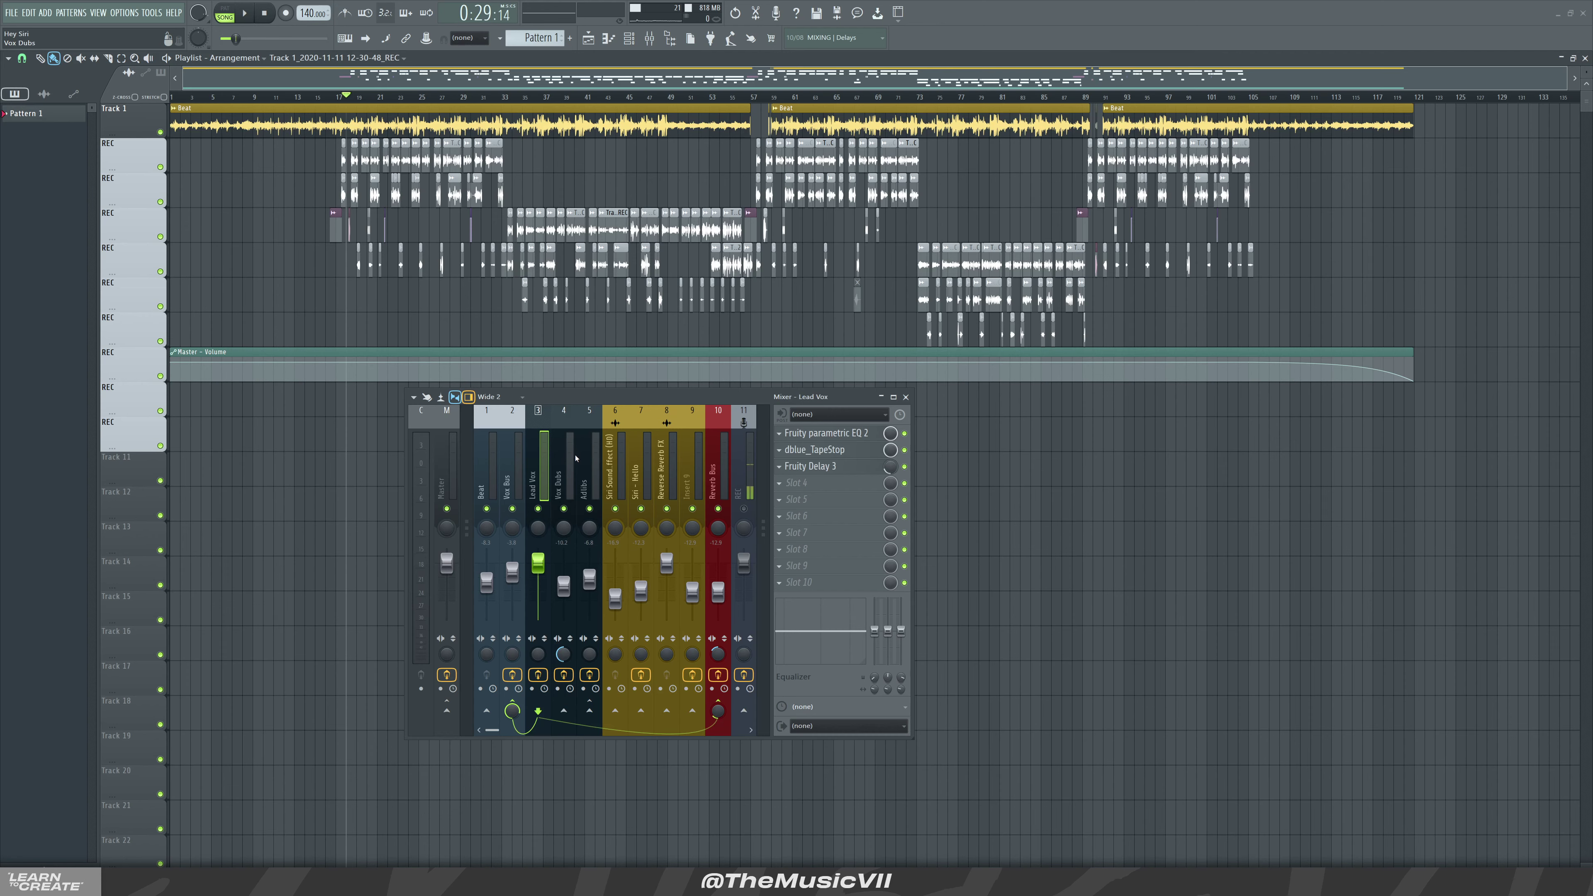
left_click(576, 458)
left_click(545, 455)
key("Right")
key("Right")
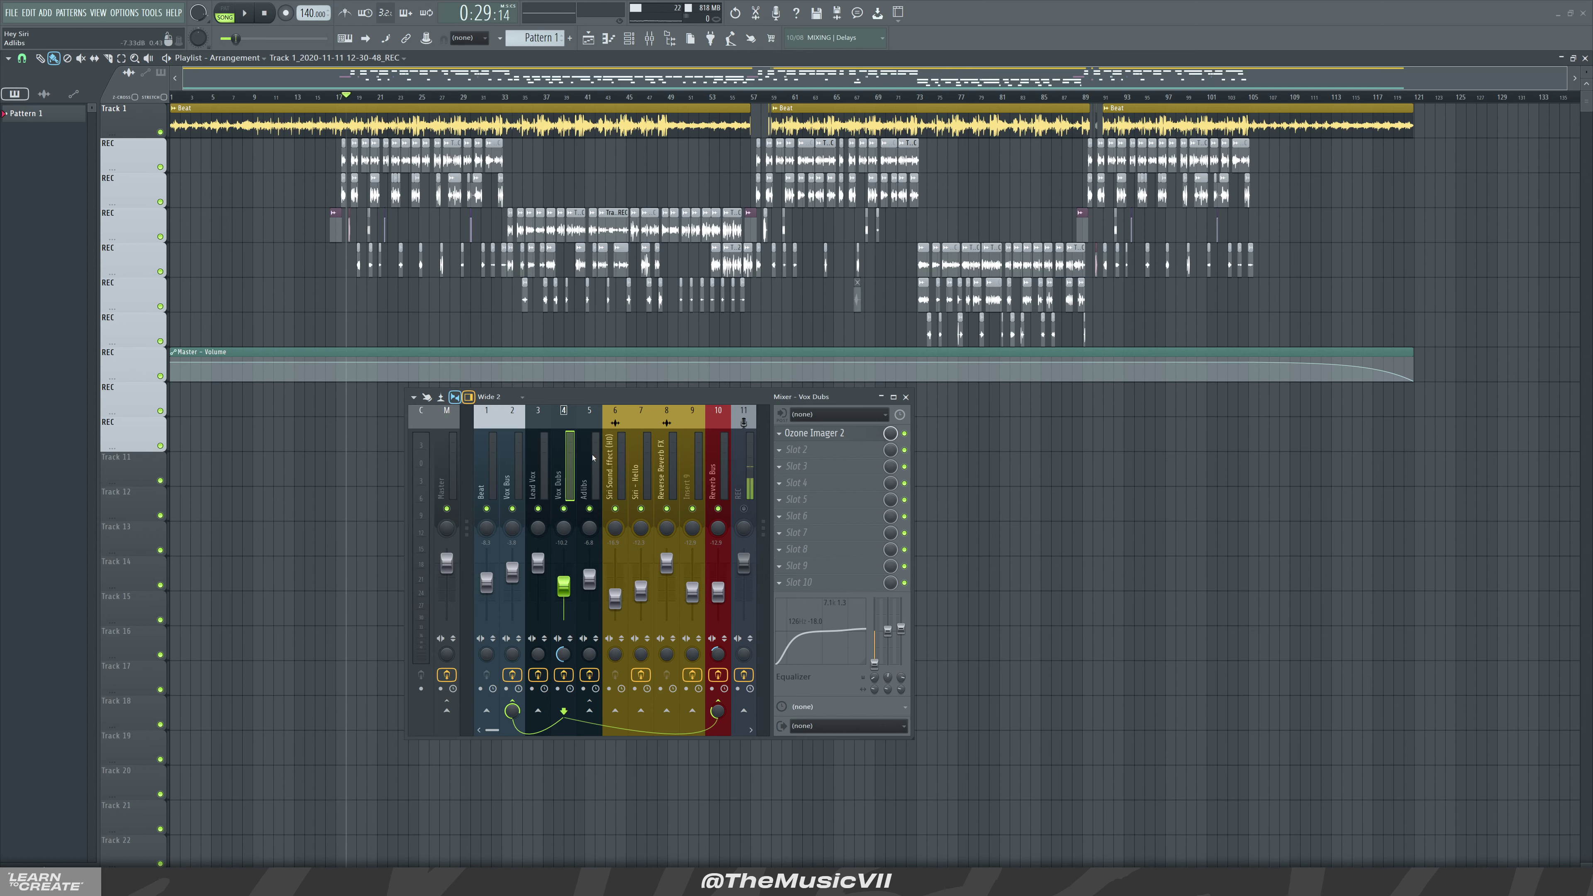
- Examine the routing of the Vox Bus, Adlibs, Siri Sound Effect (HD) and Reverb Bus inserts
left_click(517, 452)
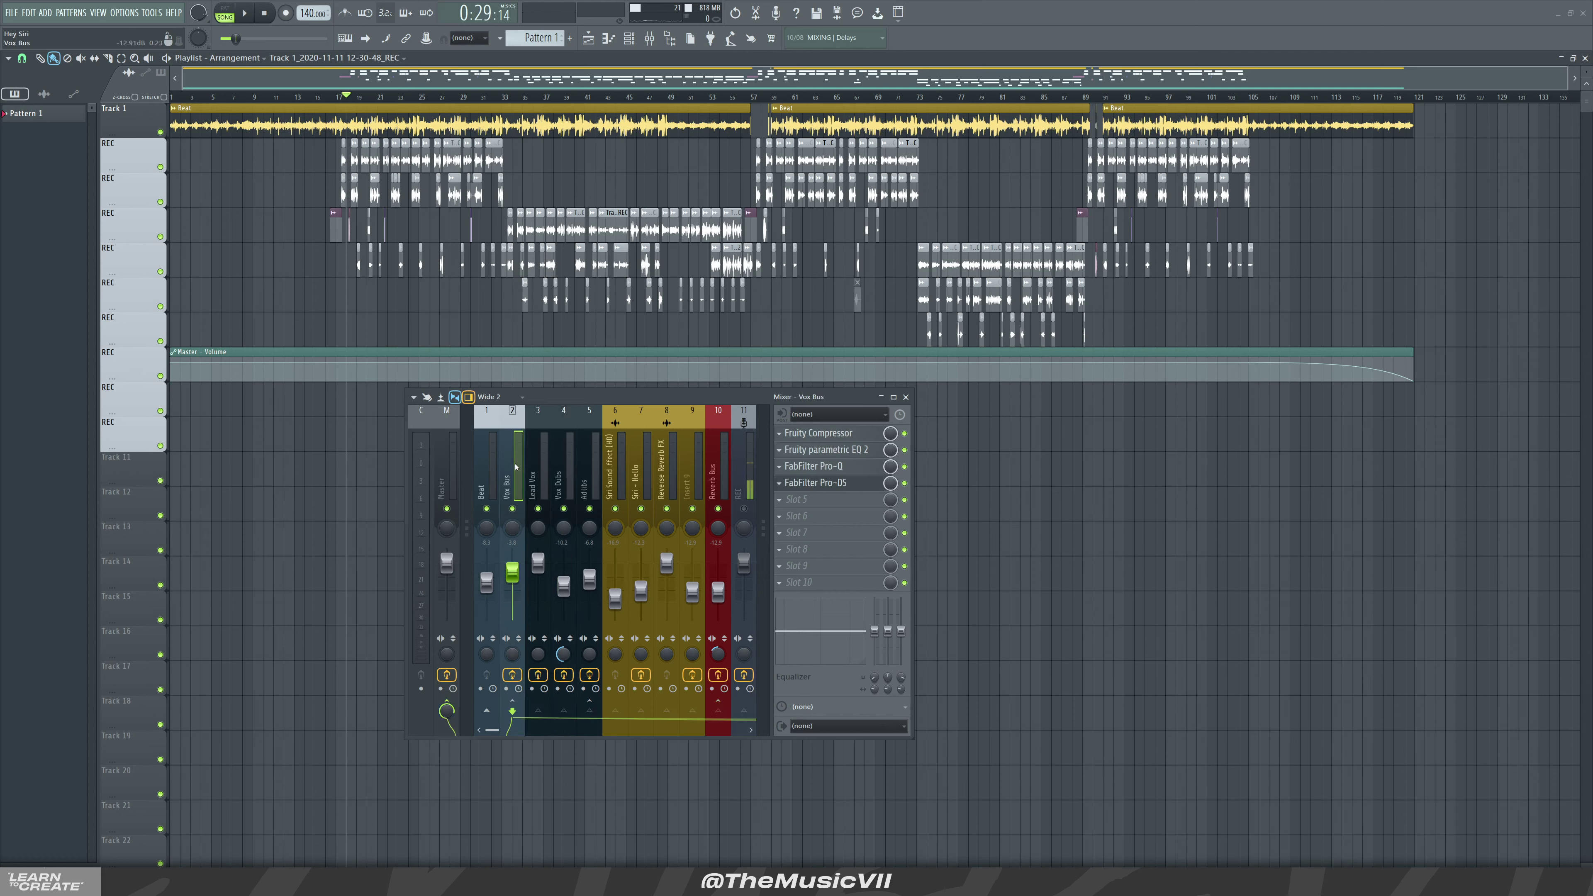
left_click(591, 460)
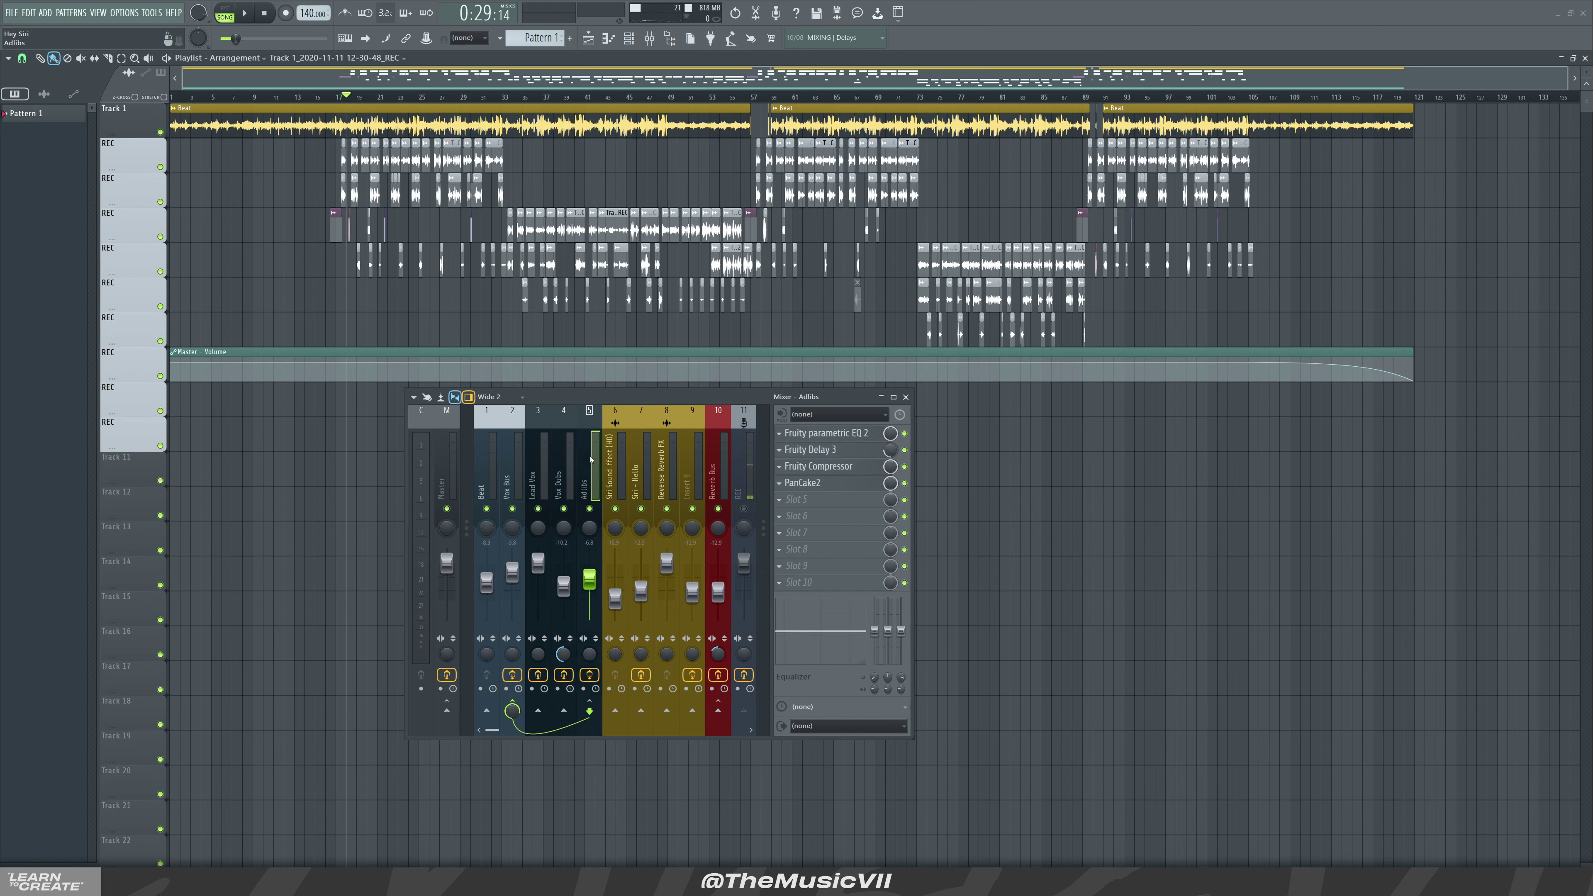
left_click(615, 462)
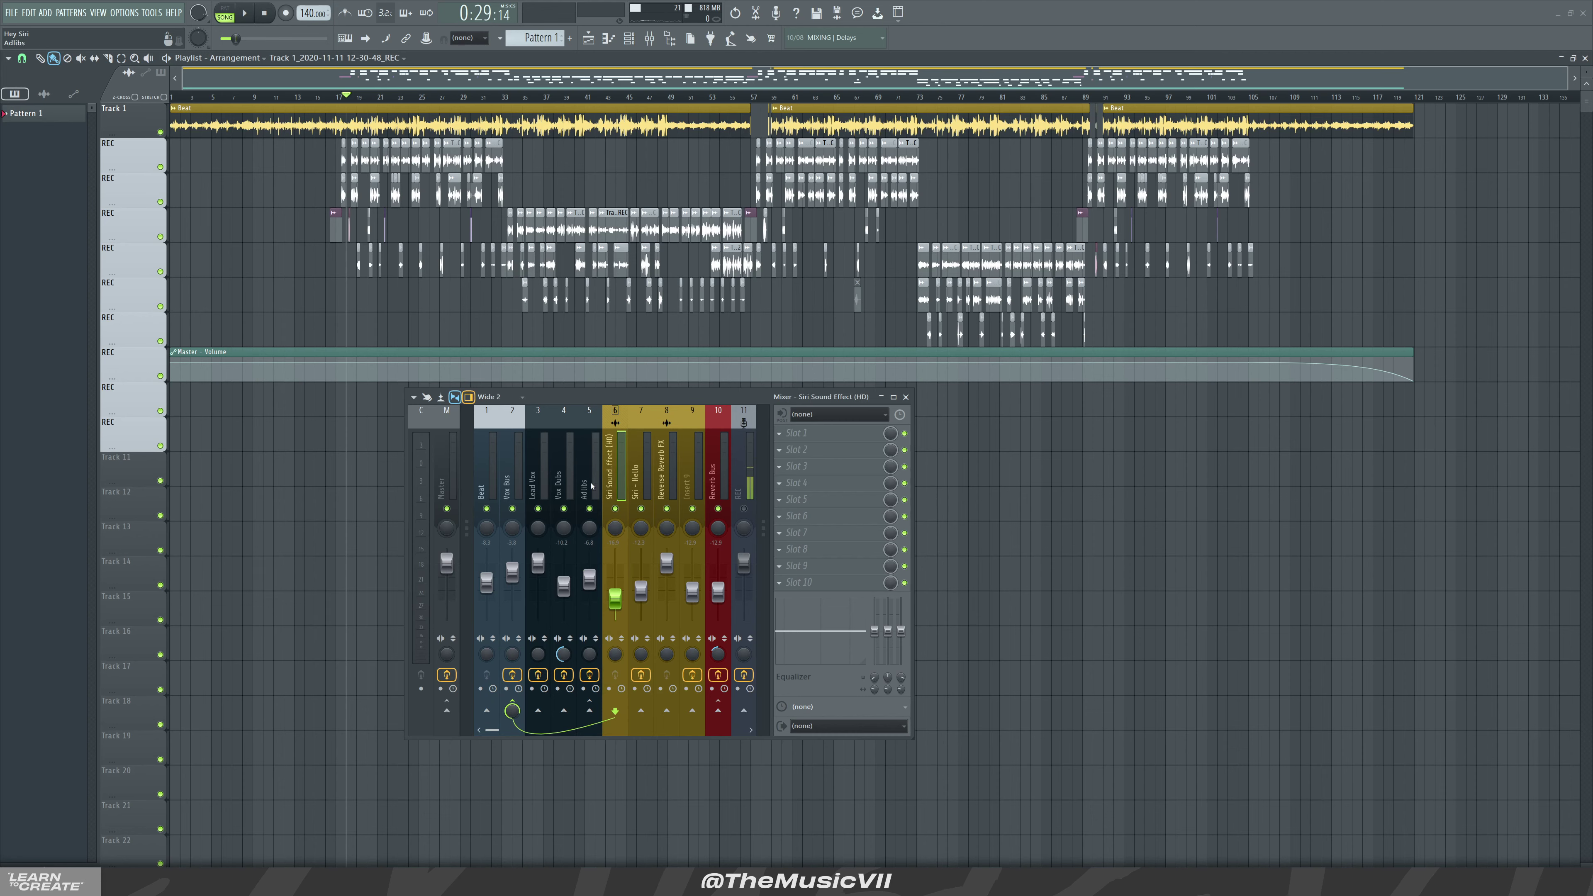
left_click(590, 461)
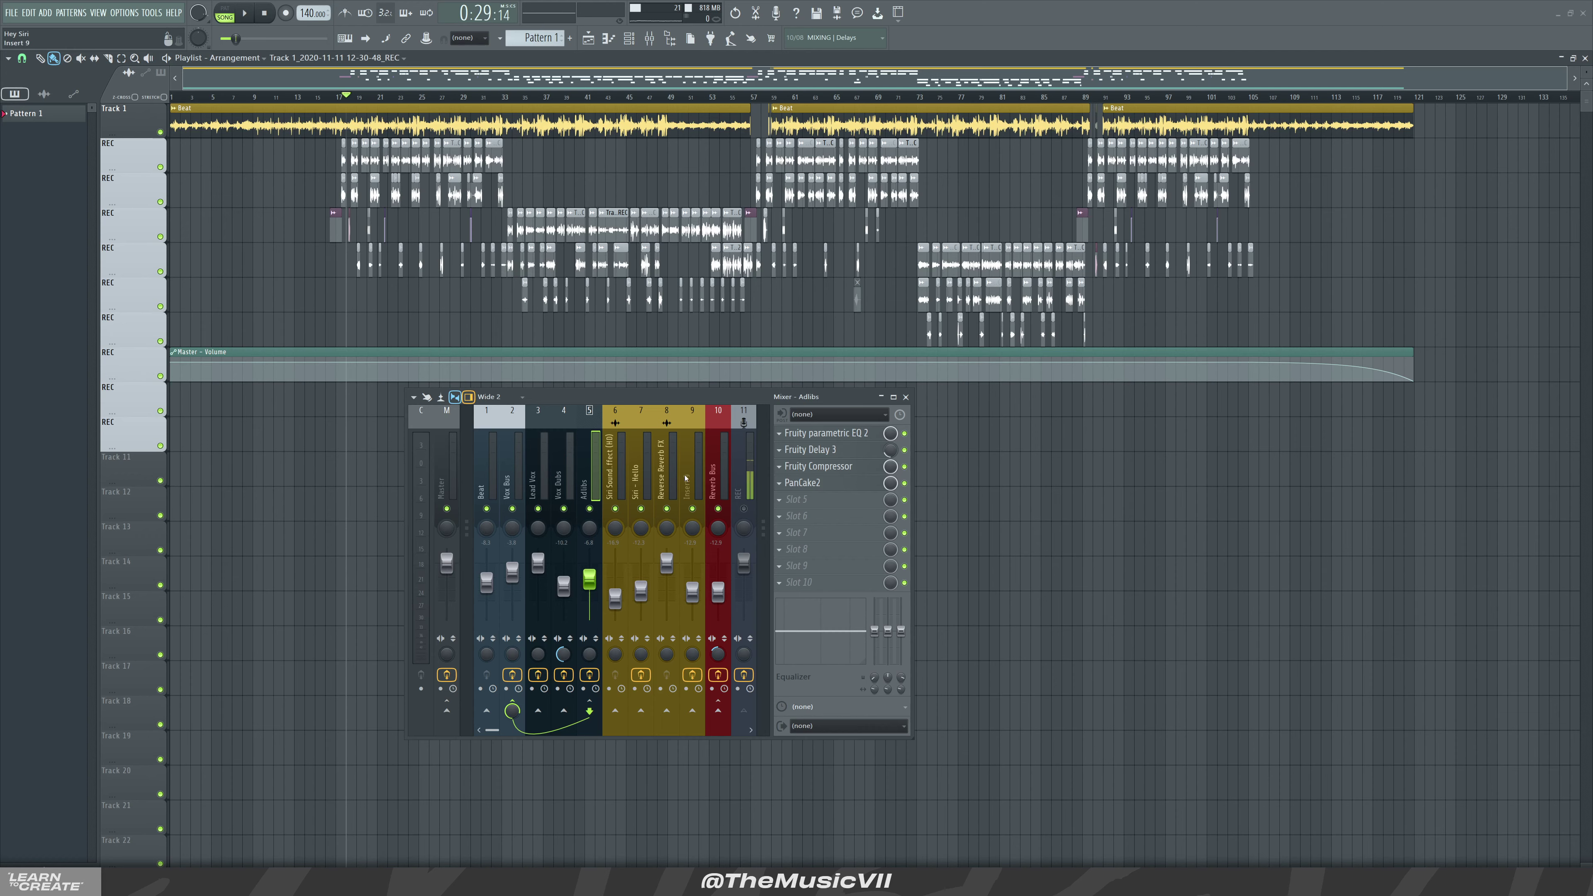
left_click(708, 475)
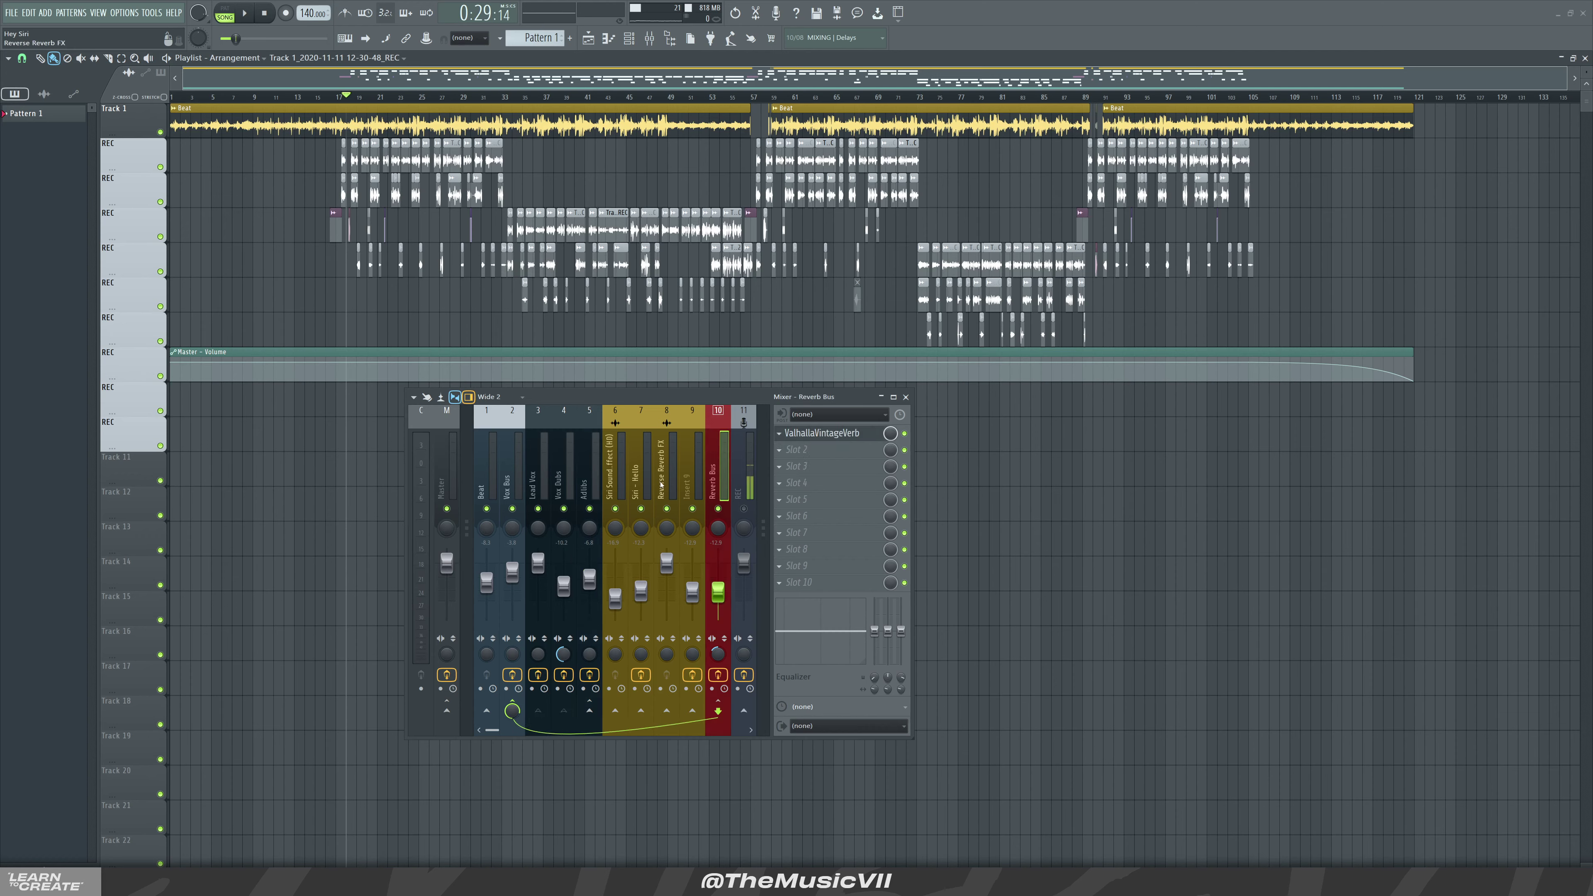
- Revisit the Vox Dubs, Adlibs and Lead Vox inserts to compare their effects and sends, ending on Lead Vox
left_click(512, 628)
left_click(563, 463)
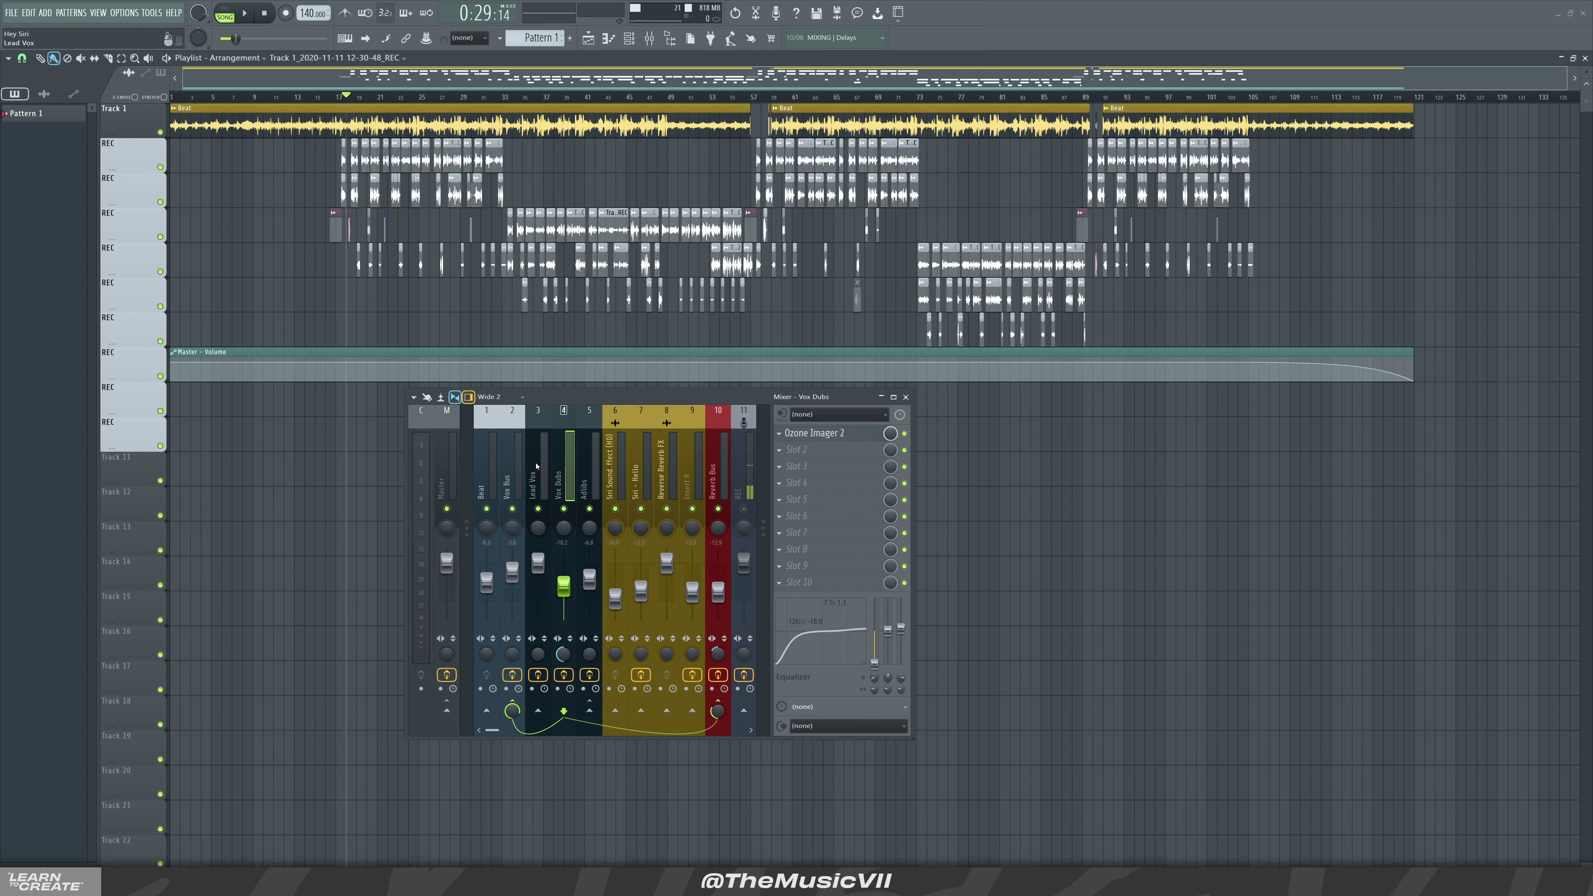
left_click(537, 464)
left_click(563, 464)
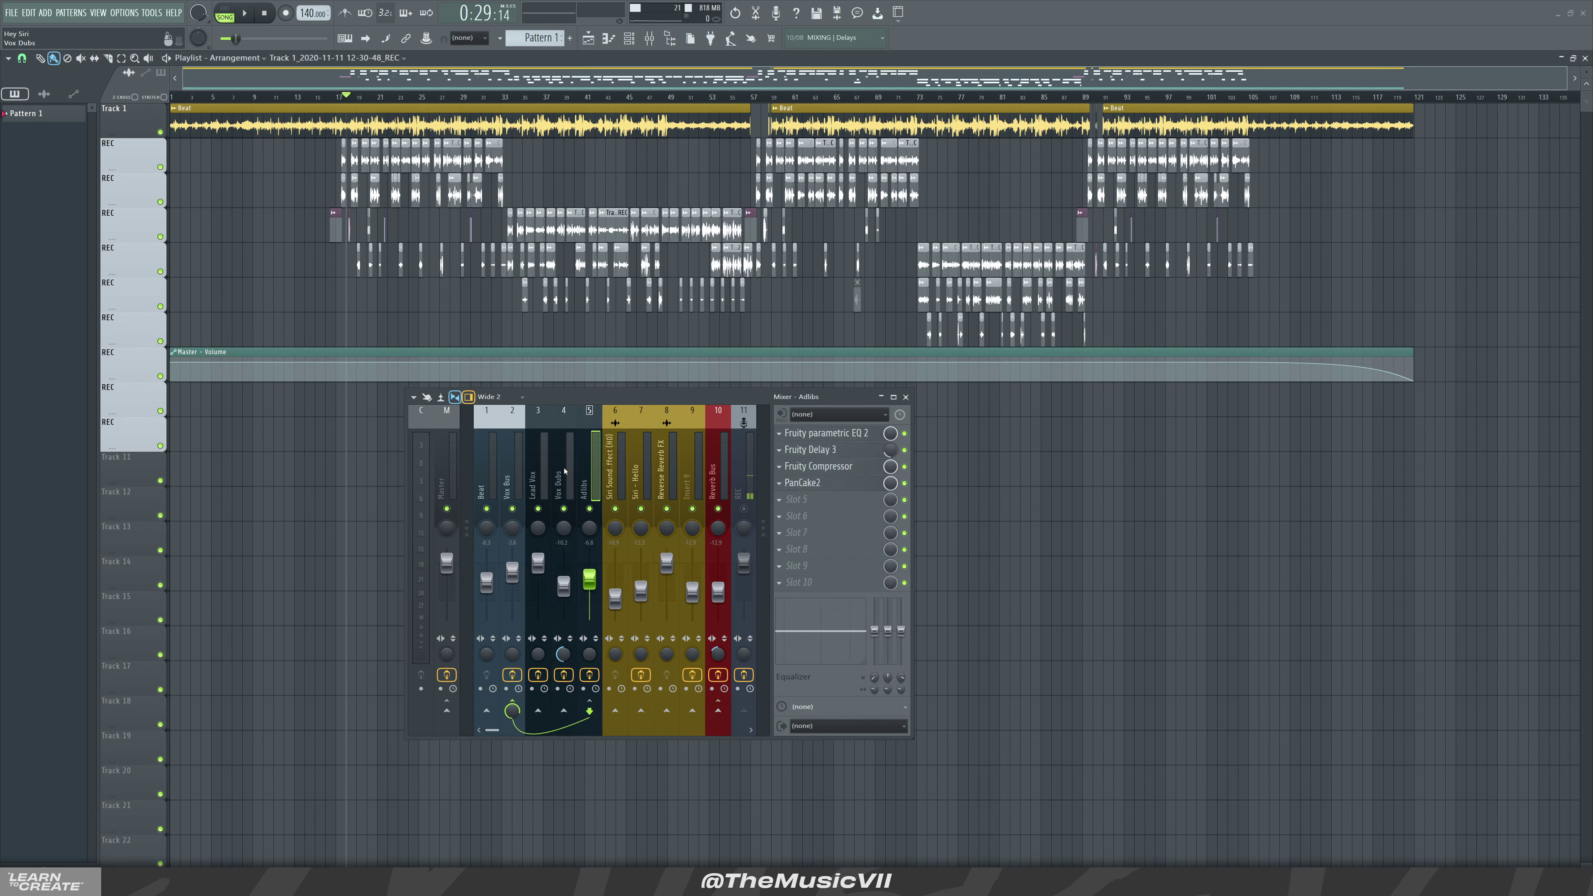
left_click(547, 502)
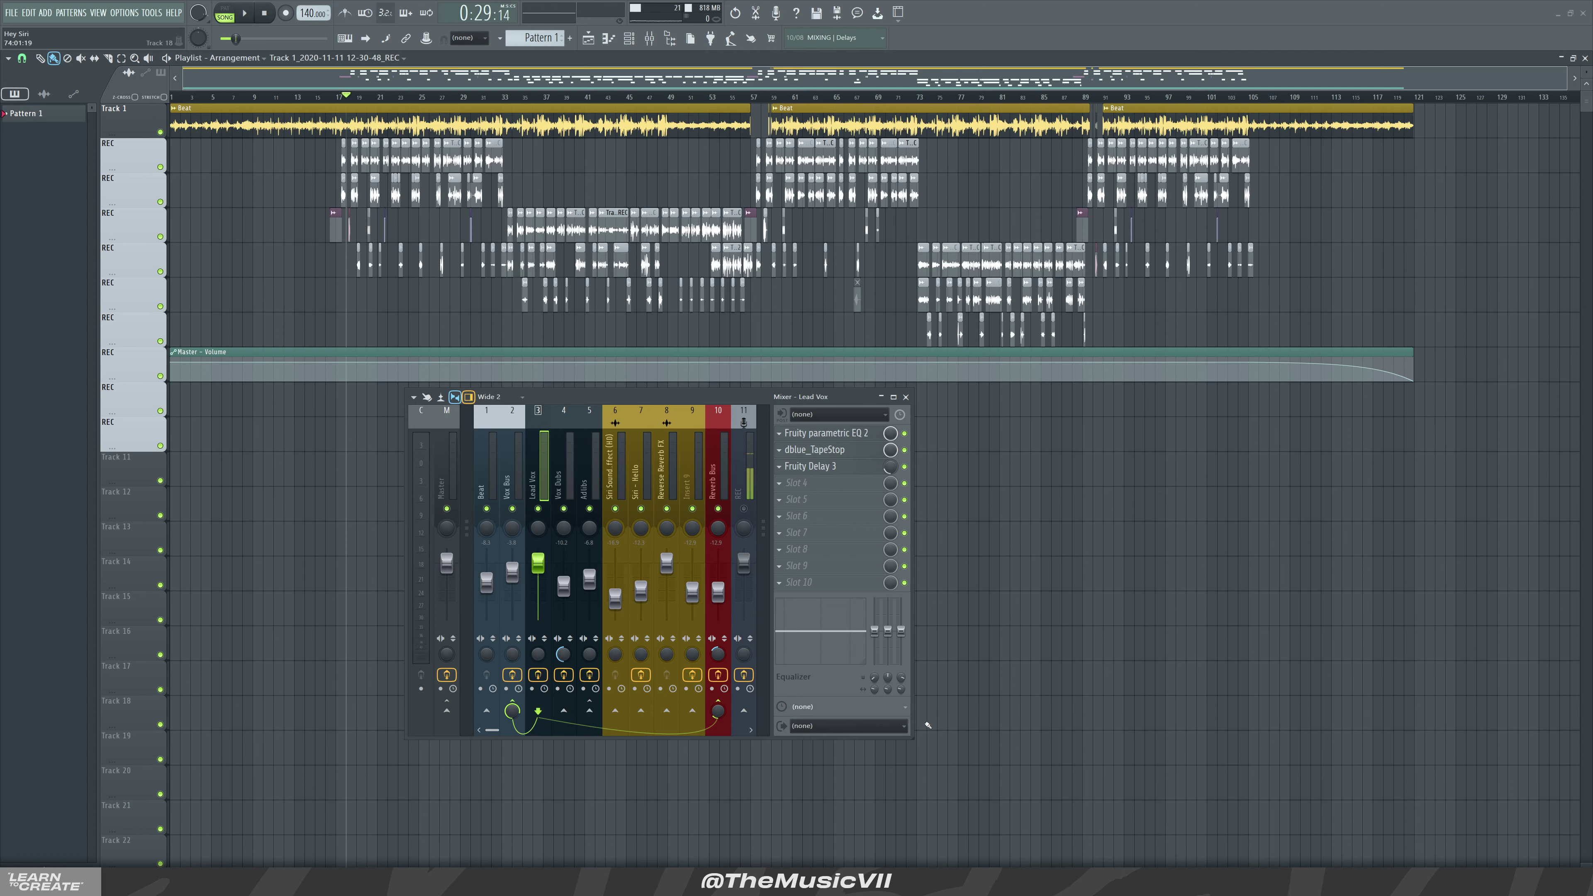
- Widen the mixer window to show inserts through 20, and review the Reverse Reverb FX, Adlibs and Lead Vox inserts
left_click_drag(912, 731, 1135, 747)
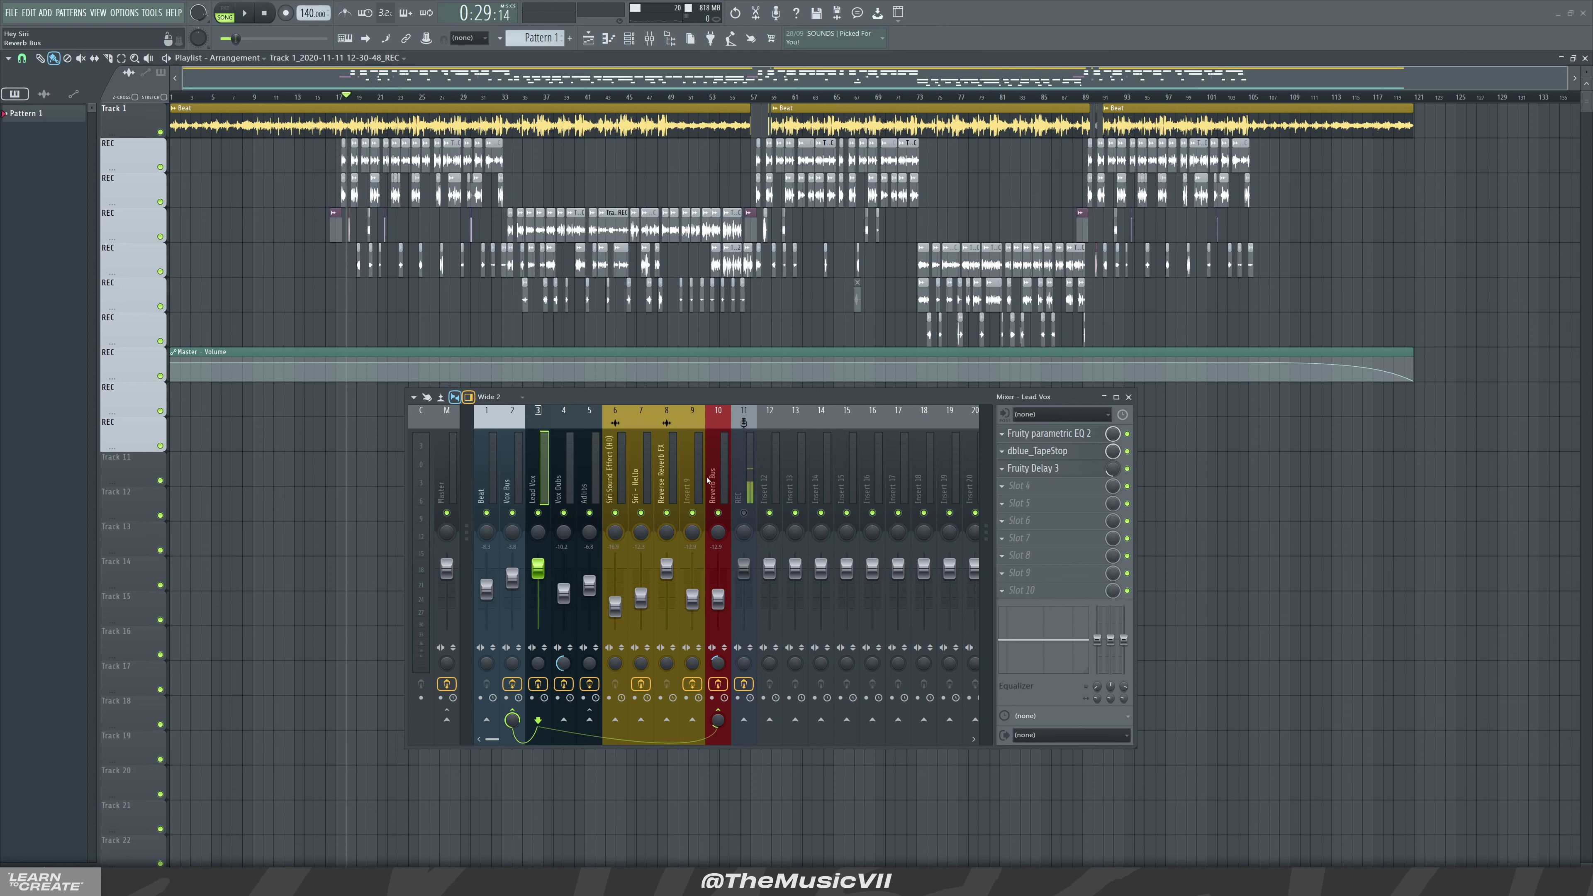
left_click(554, 476)
left_click(666, 471)
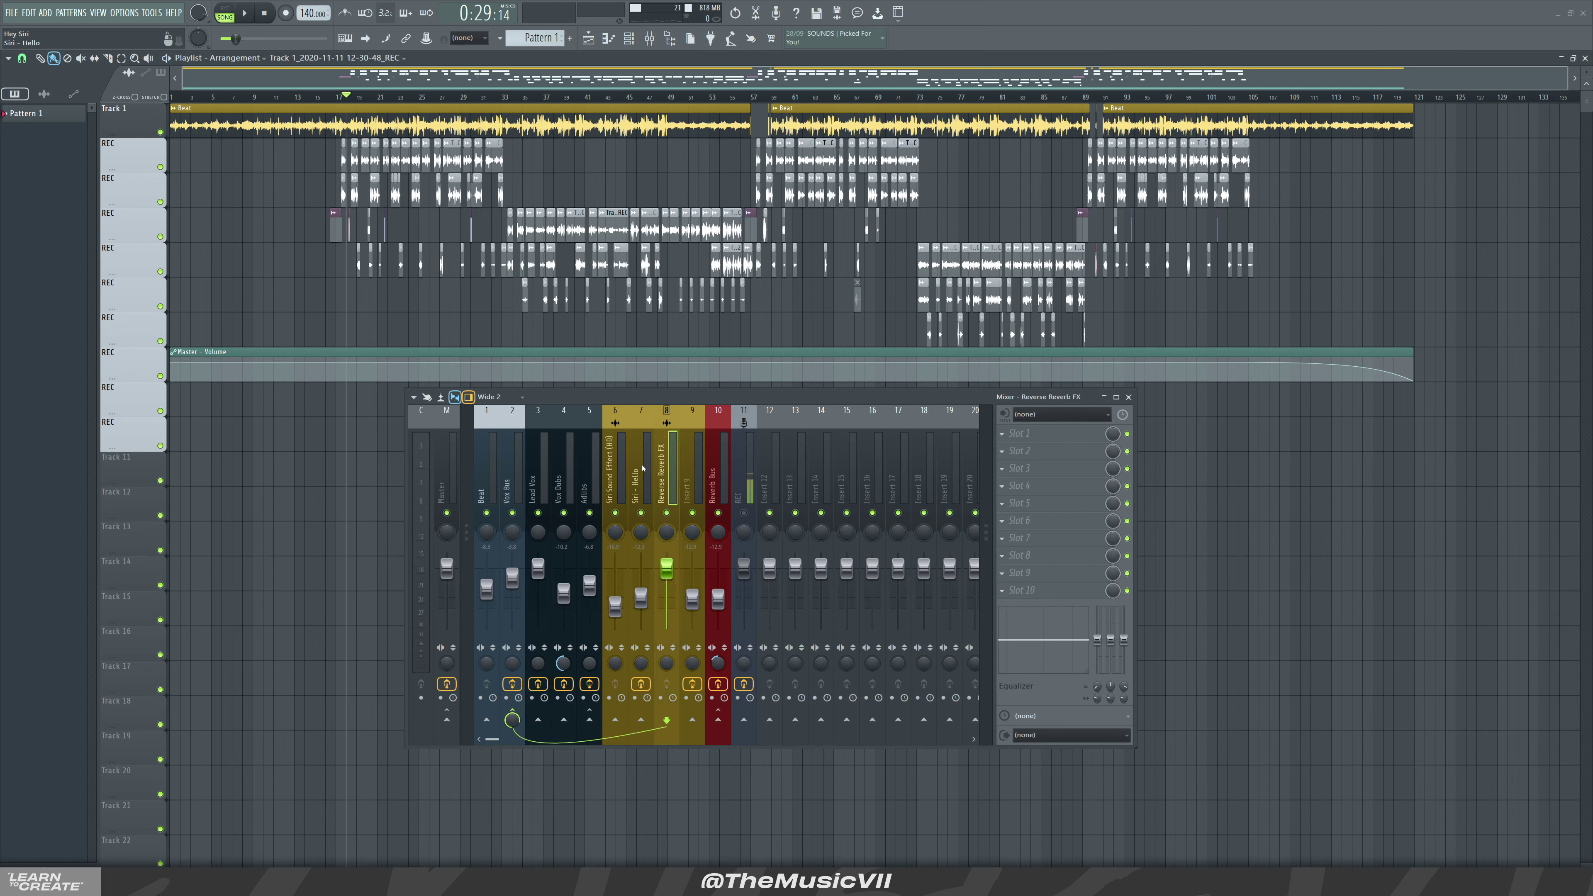
left_click(540, 480)
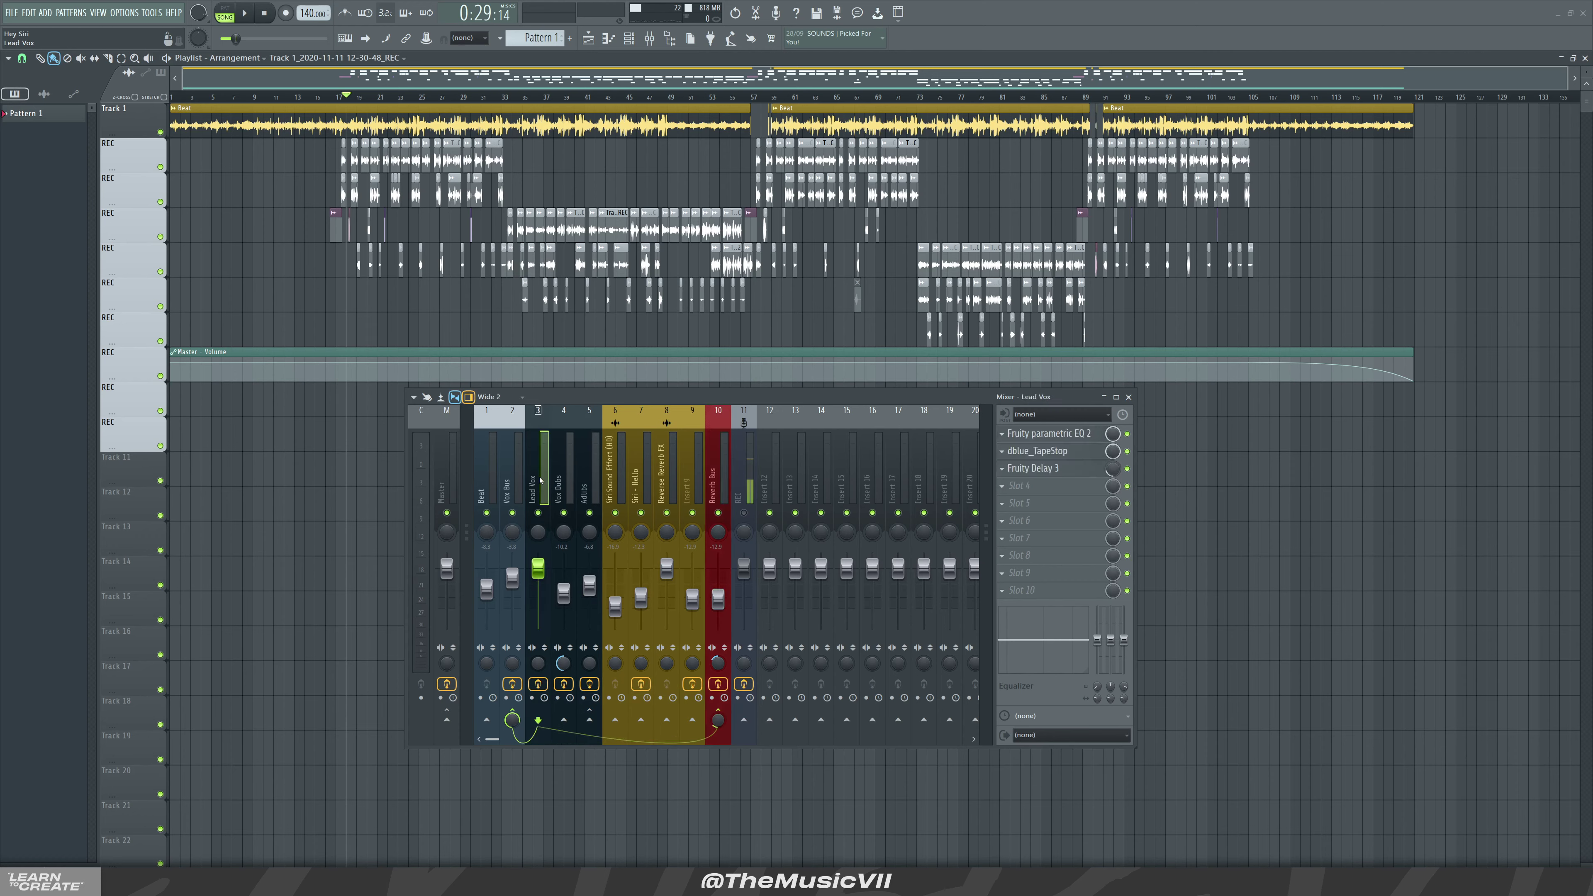
left_click(555, 485)
key("Right")
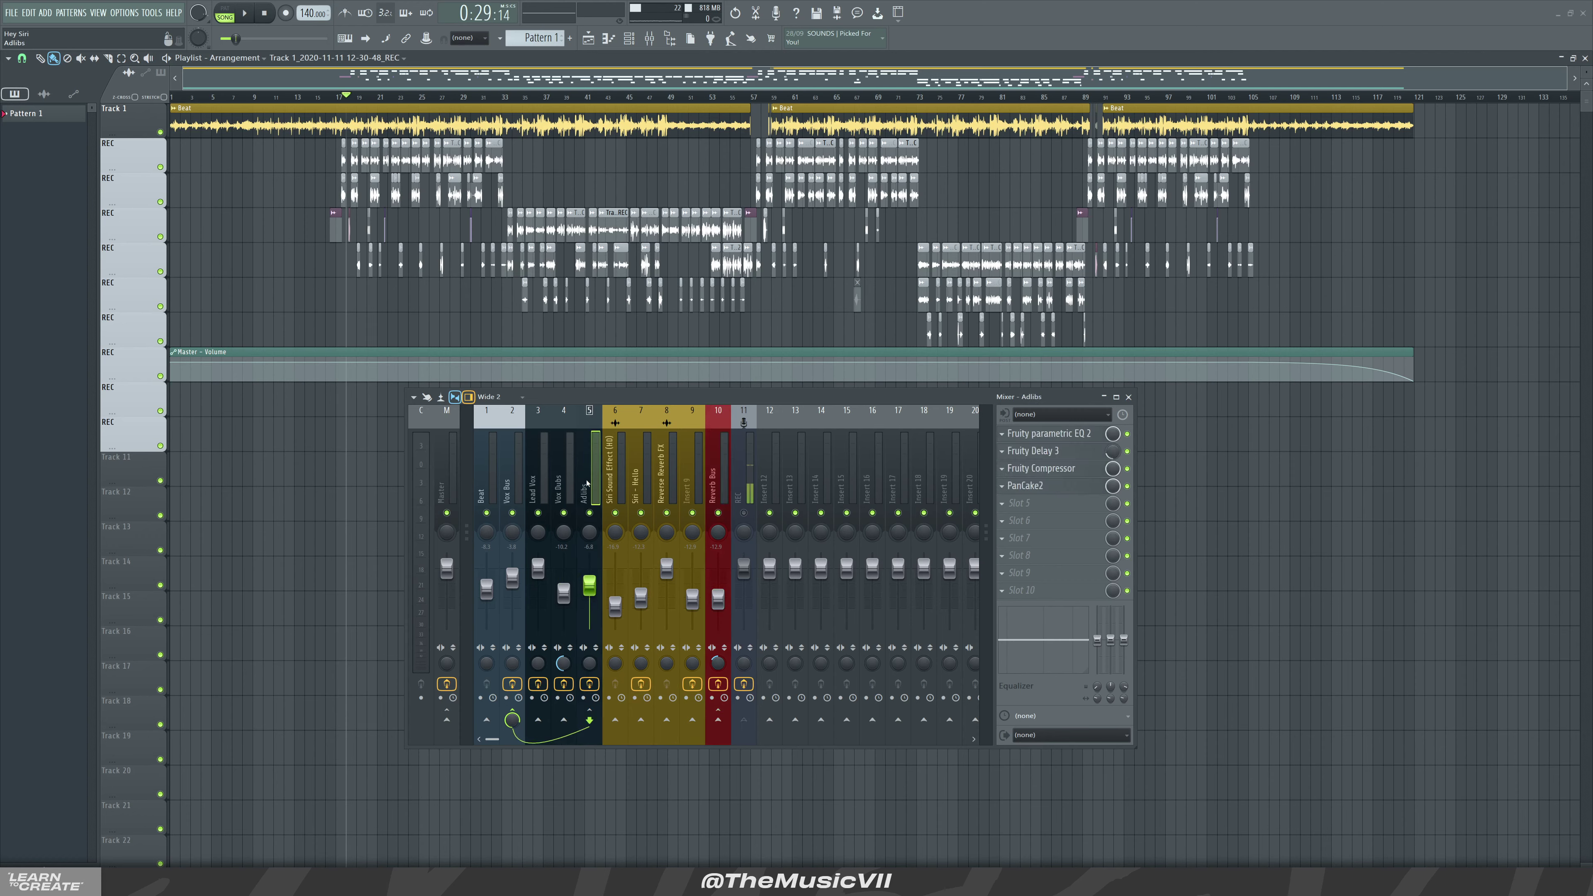
left_click(530, 482)
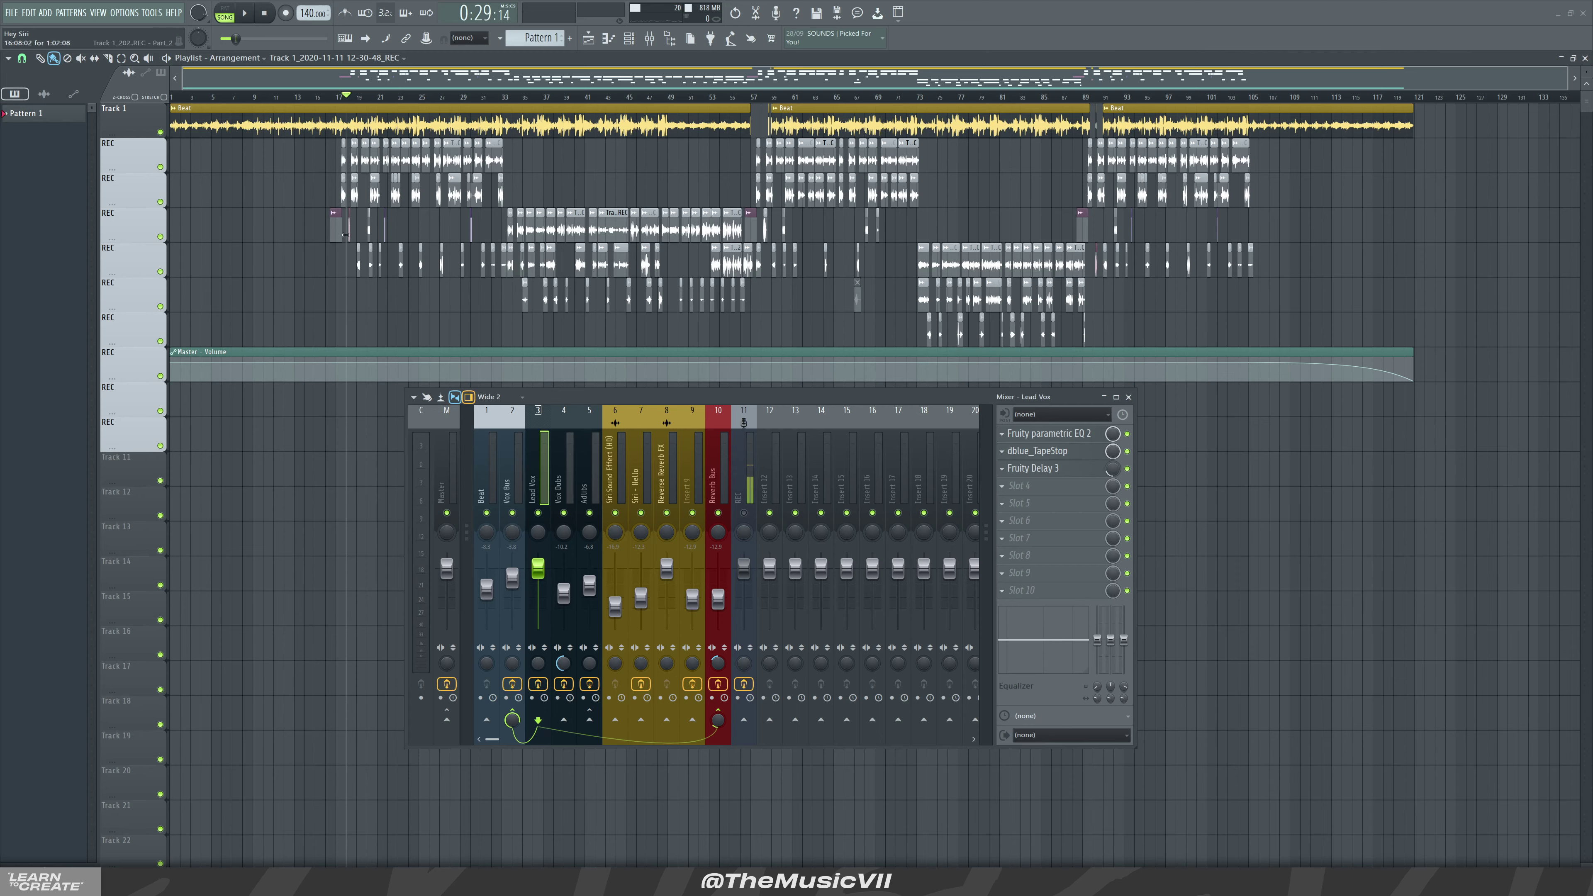
scroll(500, 80, "up", 5)
left_click_drag(500, 81, 428, 80)
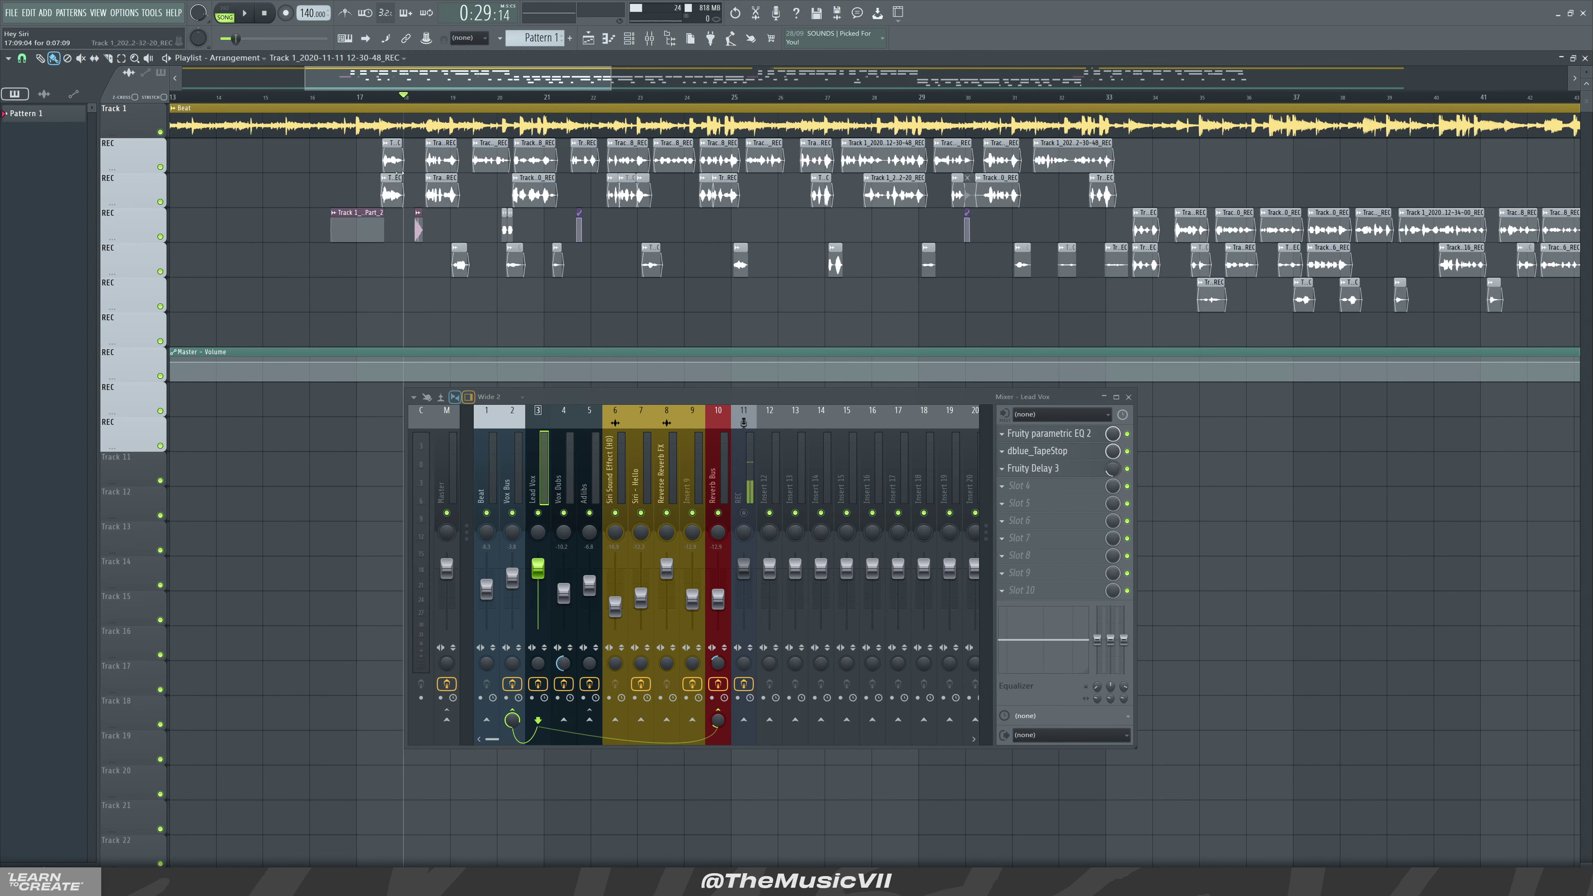
left_click(381, 143)
left_click(427, 196)
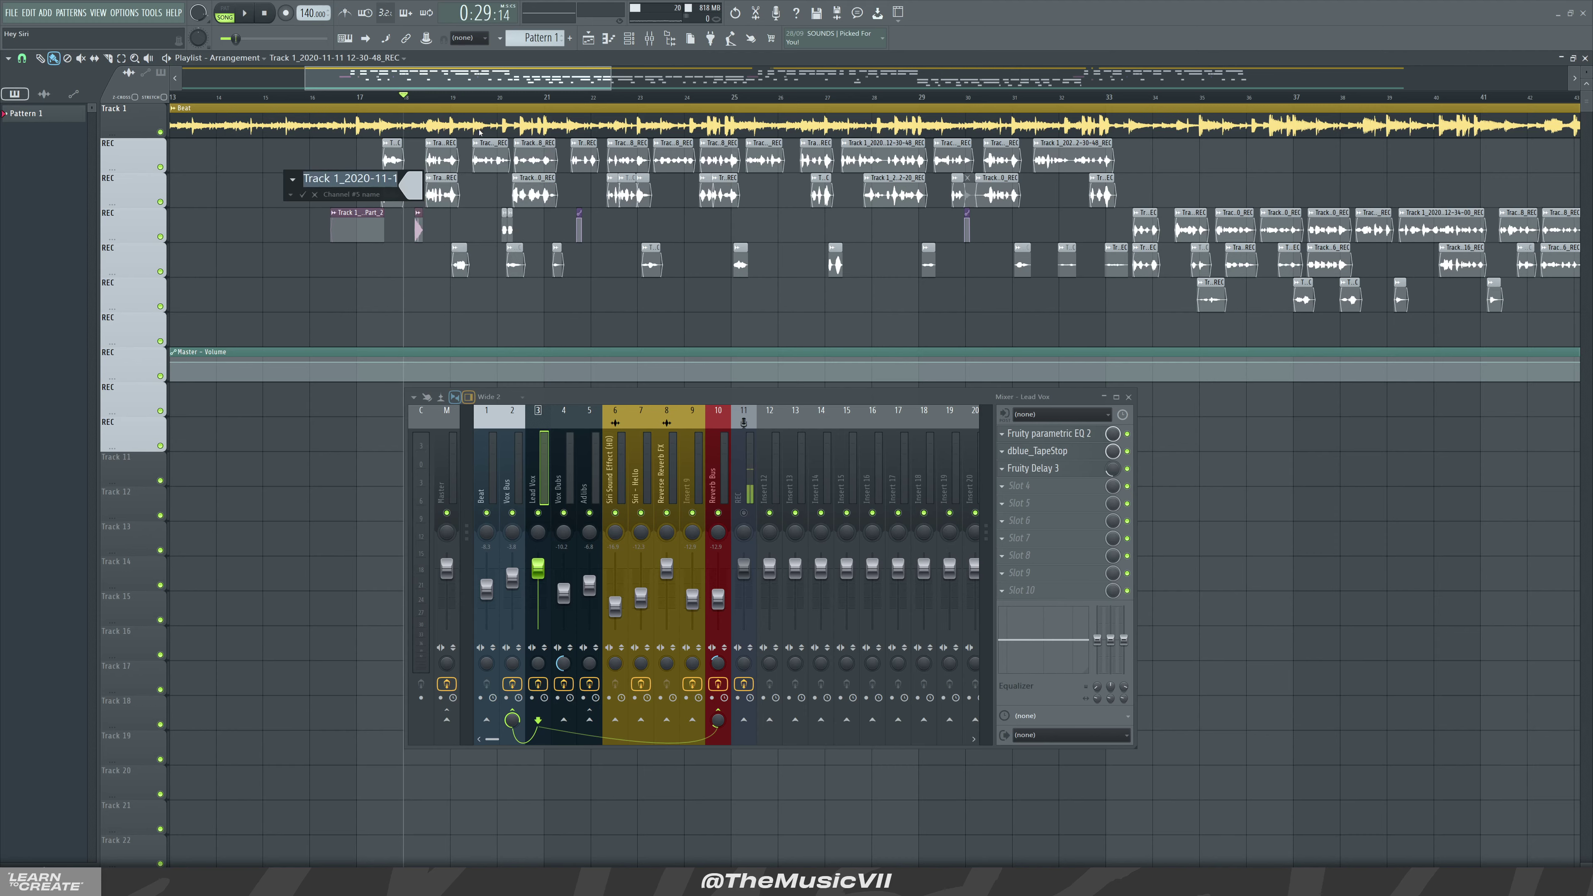
left_click(314, 193)
scroll(374, 208, "down", 5)
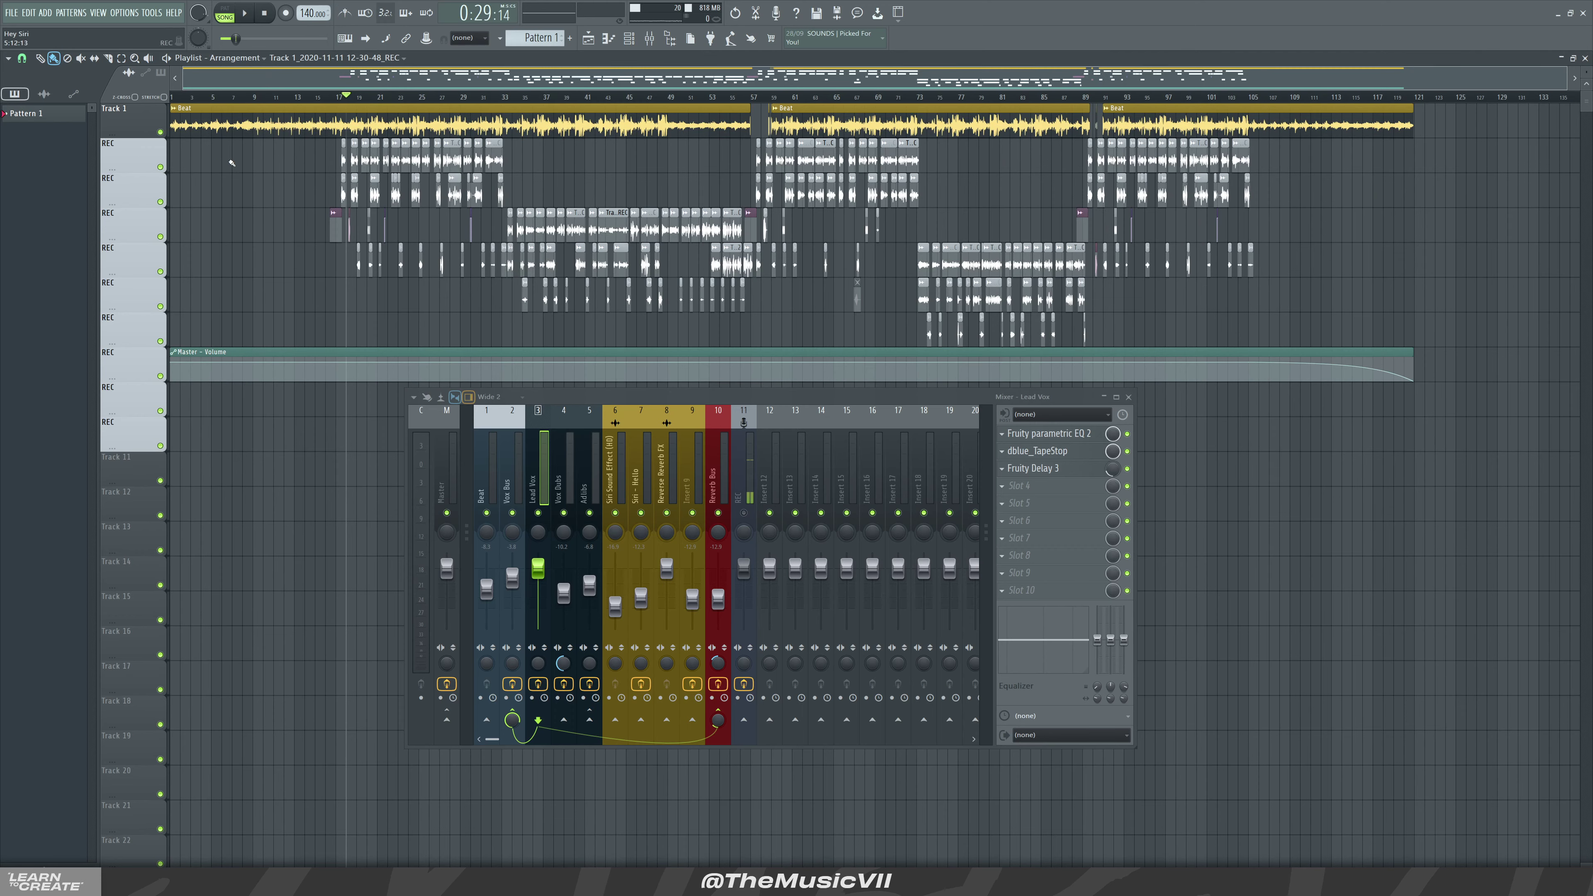
- Rename the second REC playlist track as Lead Vocal
scroll(300, 203, "up", 2)
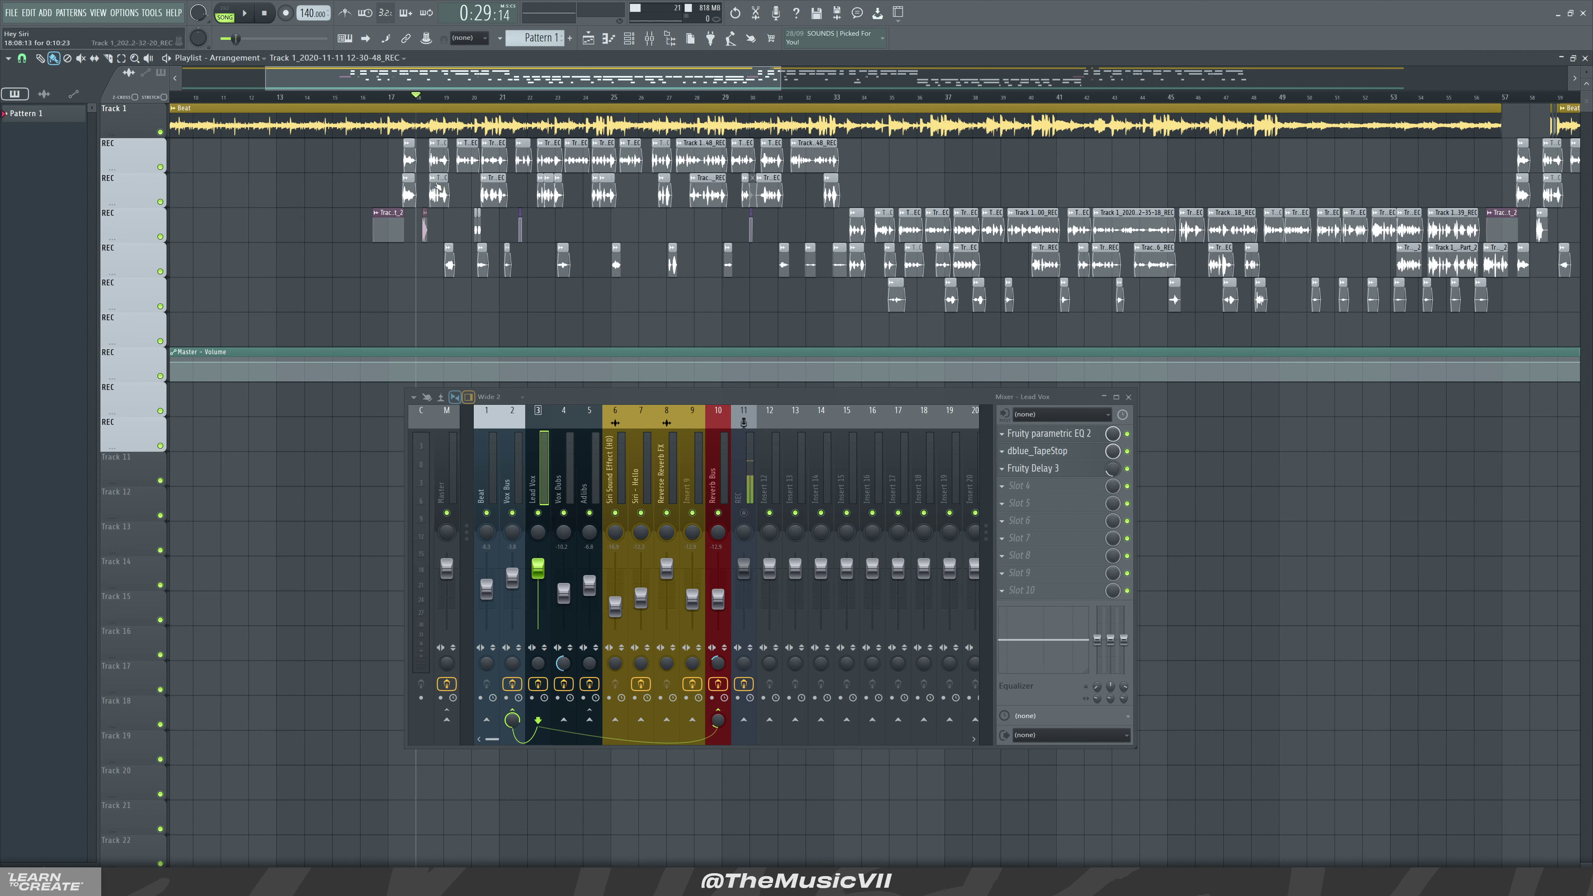
scroll(394, 210, "up", 1)
right_click(143, 174)
left_click(170, 184)
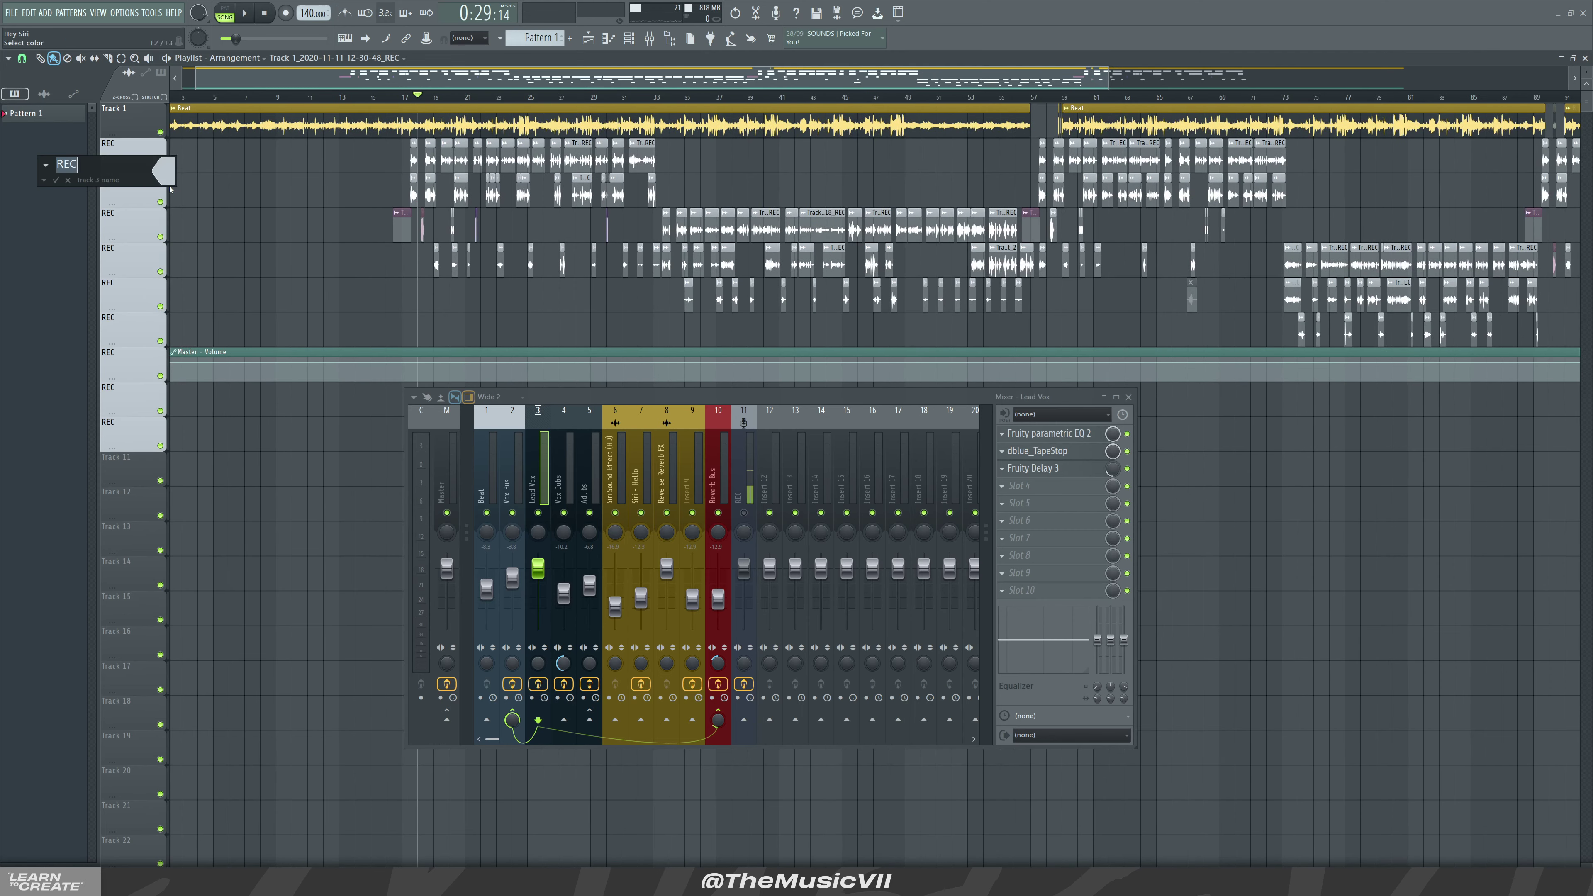
type("Lead Vocal")
key("Return")
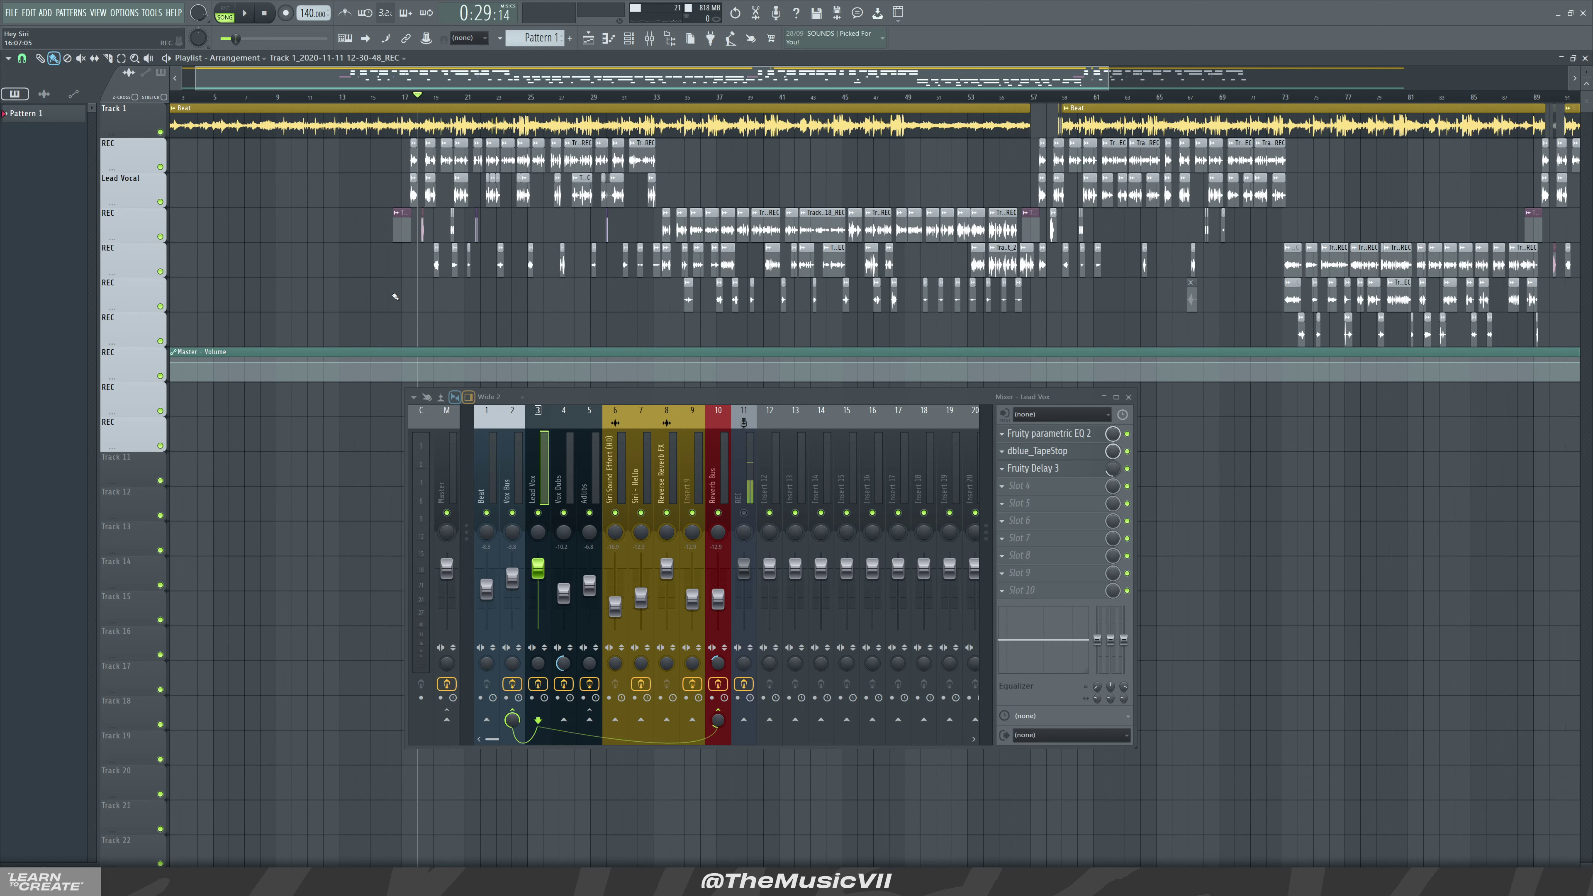
scroll(402, 286, "down", 1)
scroll(402, 286, "down", 1)
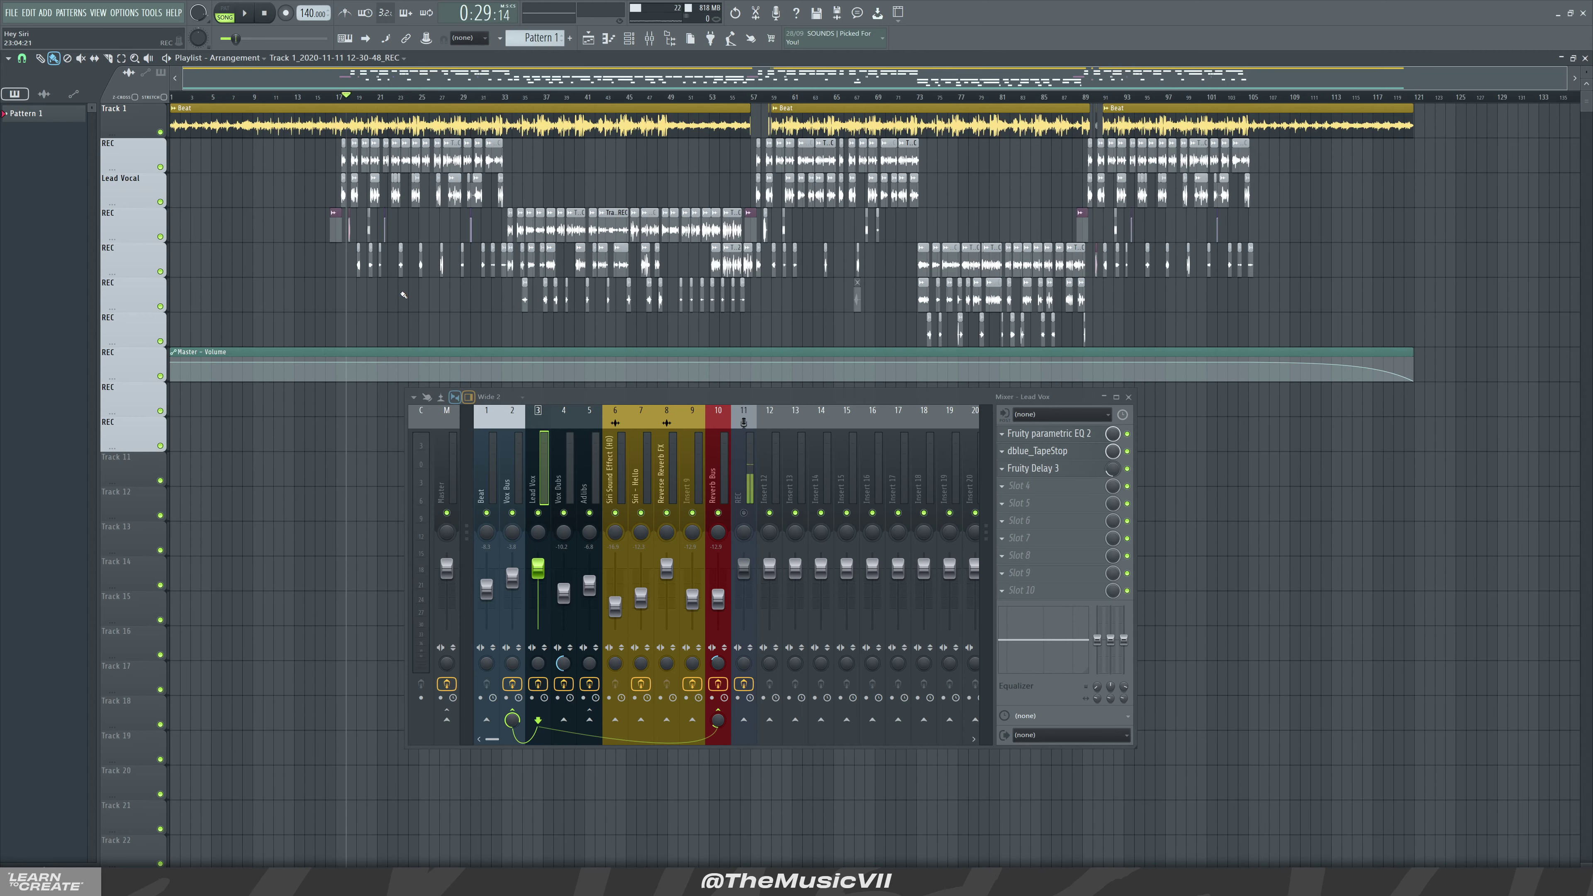